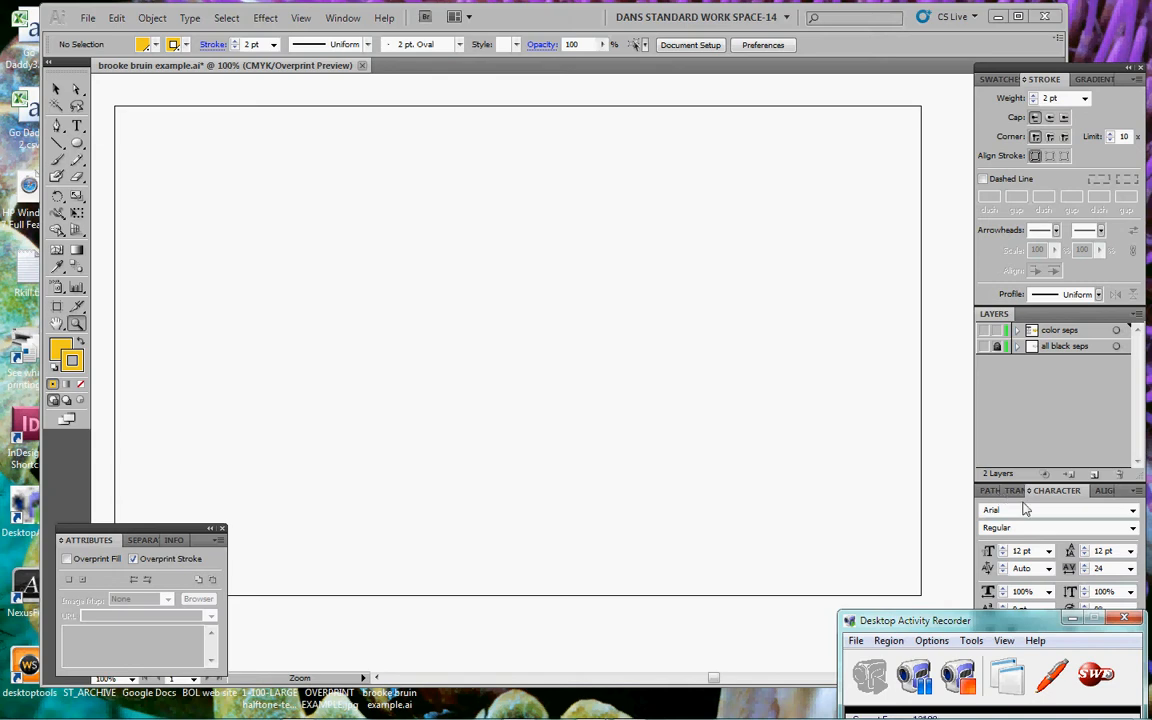
Step: Move the recorder window out of the way, widen the application window, and reposition the floating Attributes panel group clear of the artwork area
drag(993, 618, 1005, 665)
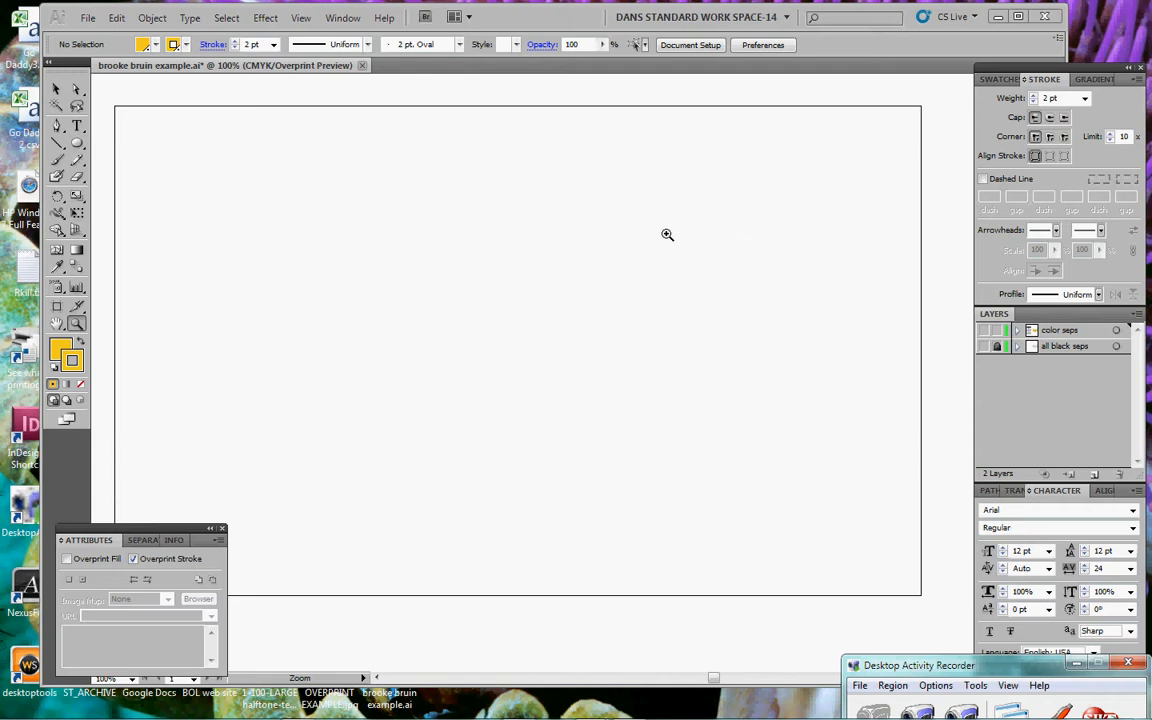
drag(43, 32, 11, 32)
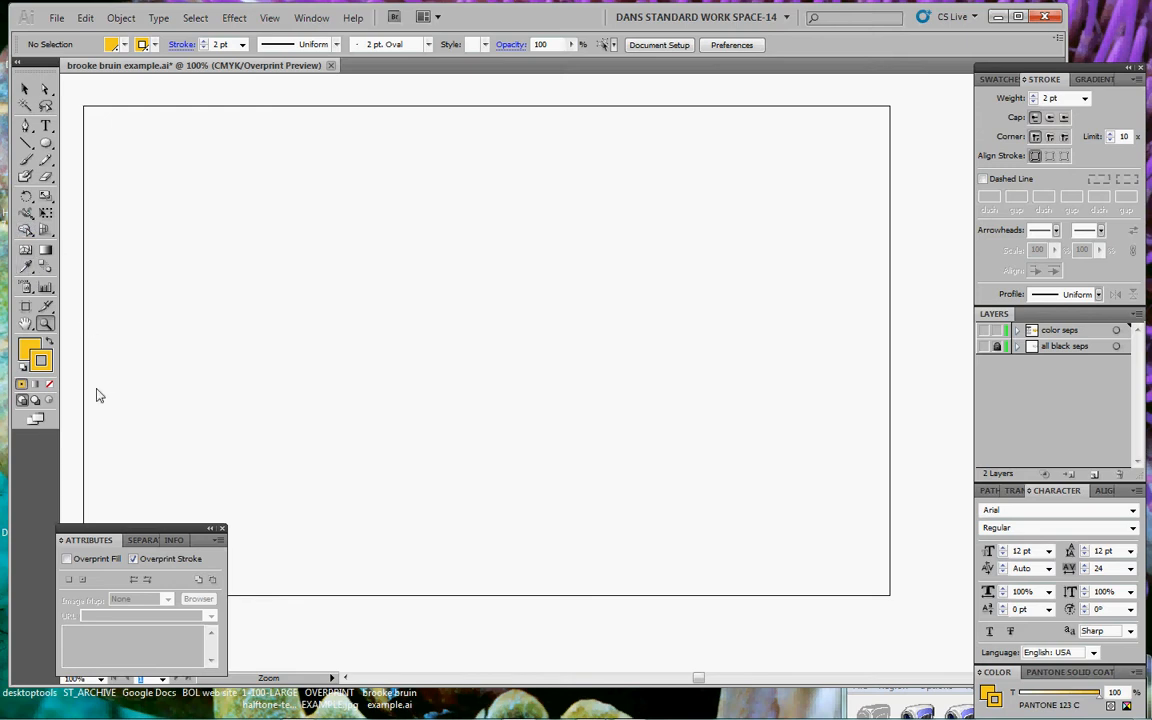
drag(169, 531, 126, 538)
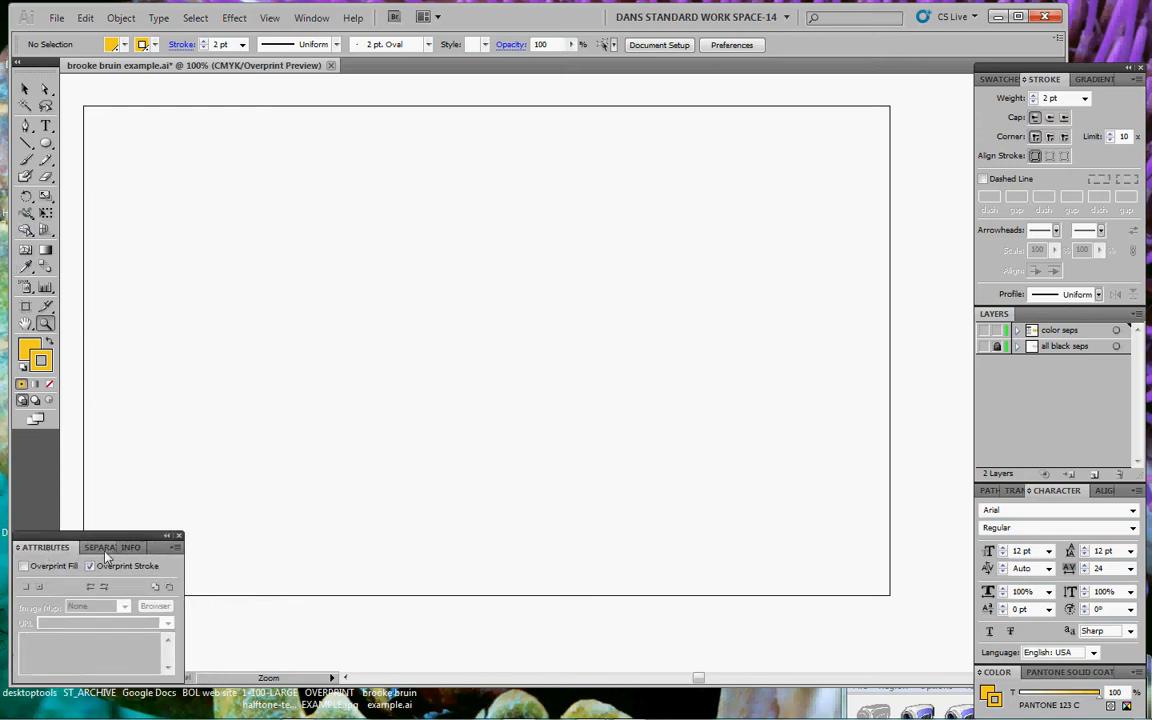
Step: Examine the Separations Preview, Info, Swatches, Stroke and Gradient panels one after another
click(104, 547)
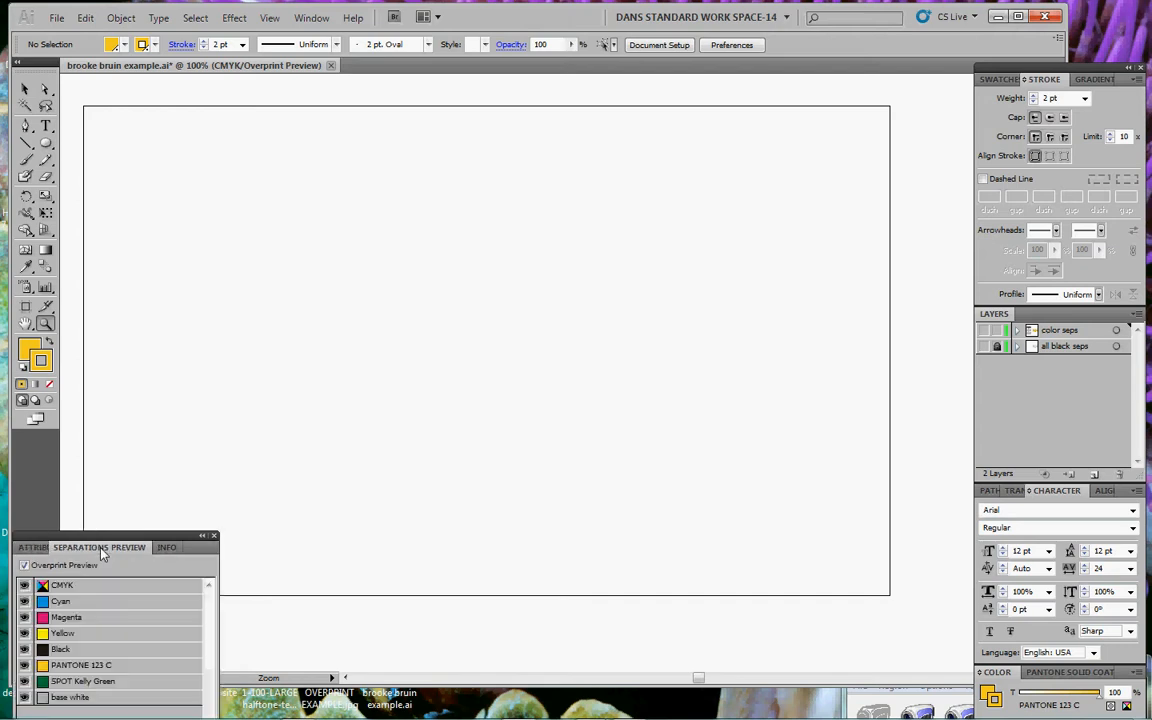
click(164, 548)
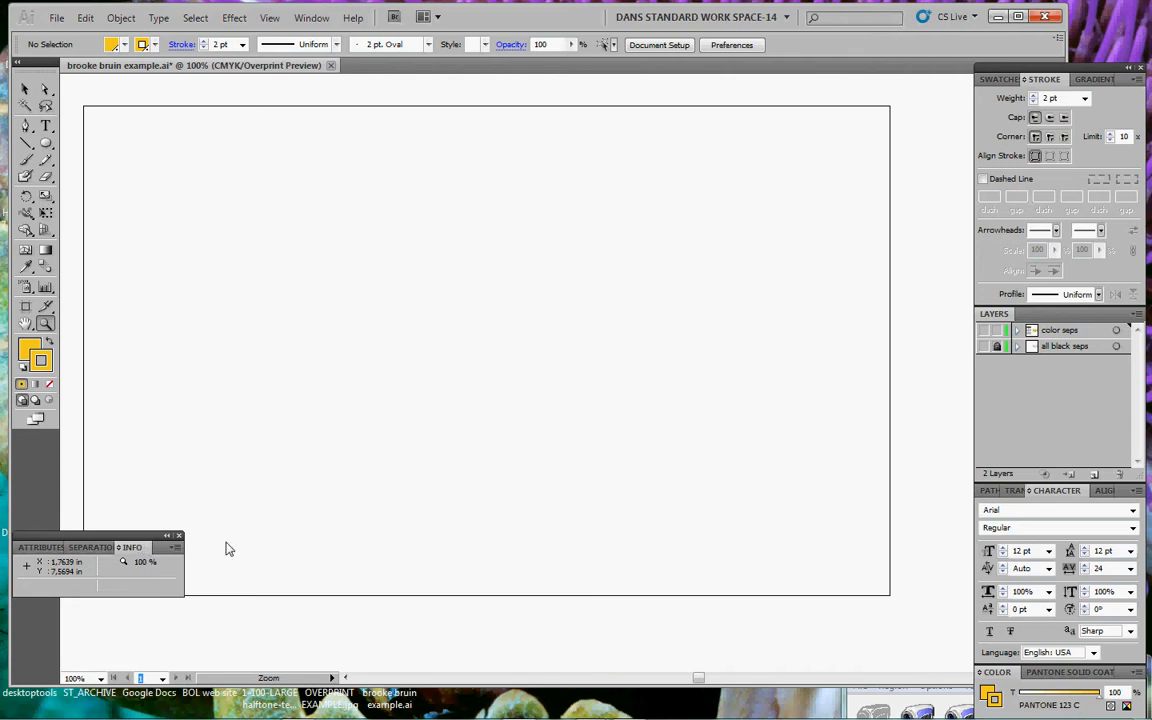
click(996, 80)
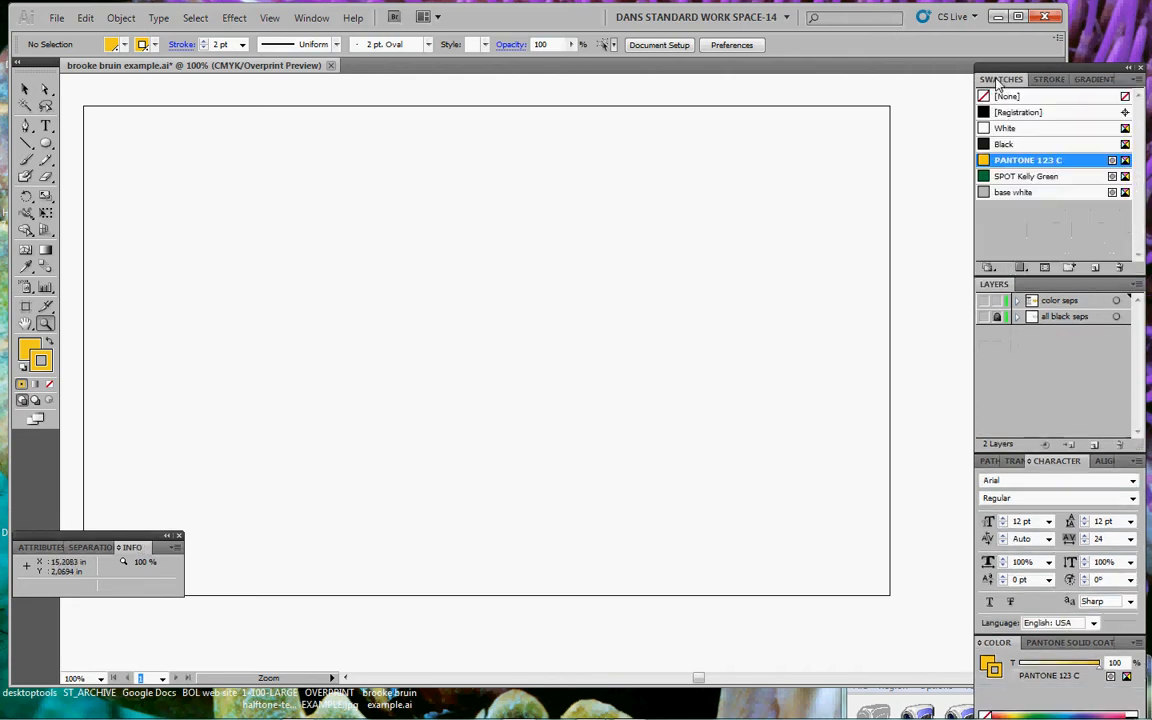
click(1047, 80)
click(1093, 80)
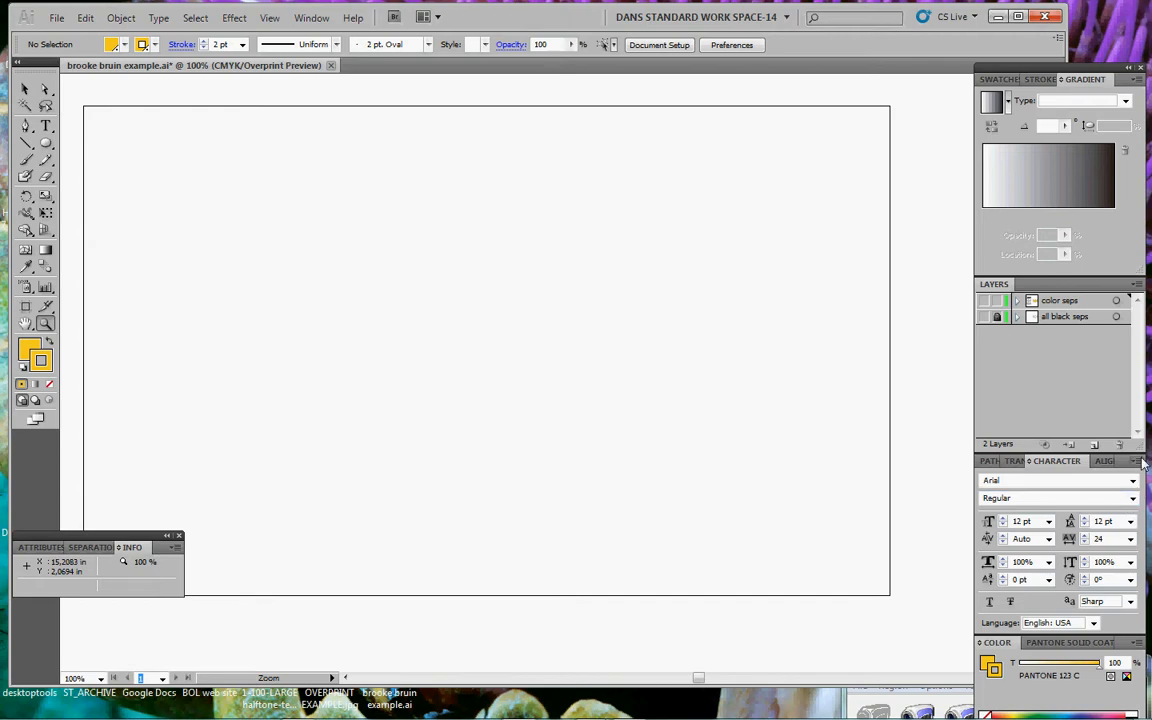
Step: Shorten the Layers panel, review the Pathfinder, Transparency and Character settings, and leave the Align and PANTONE solid coated panels showing
drag(1140, 447, 1138, 340)
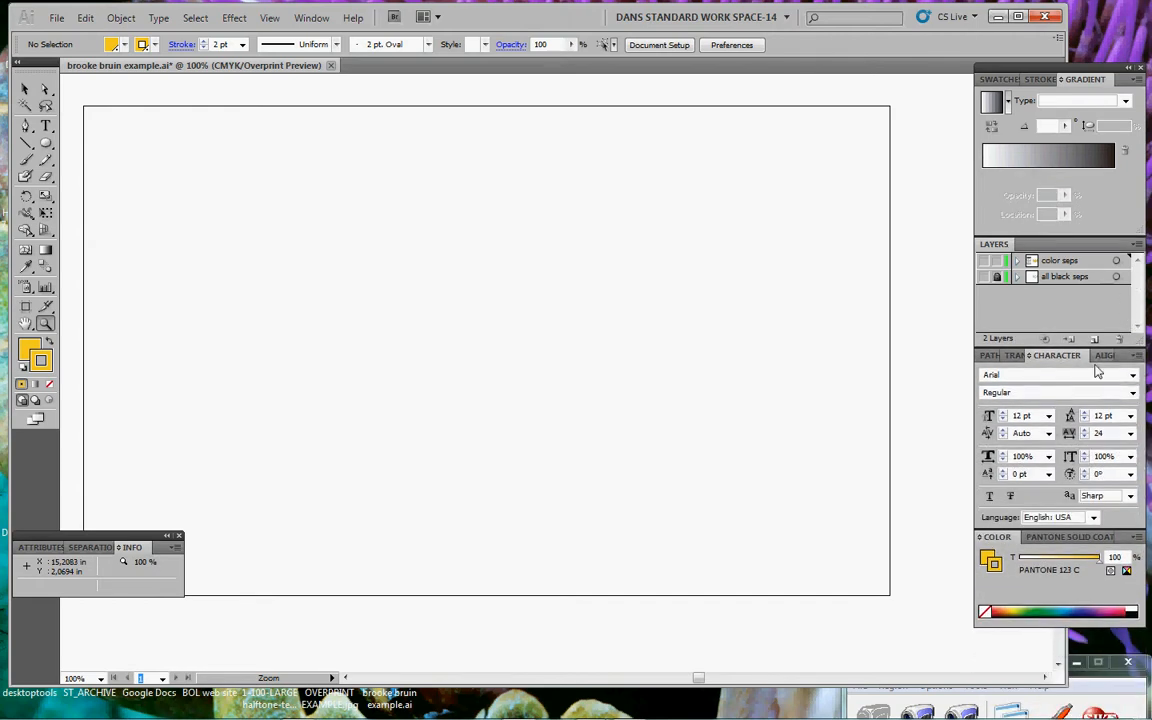
click(995, 356)
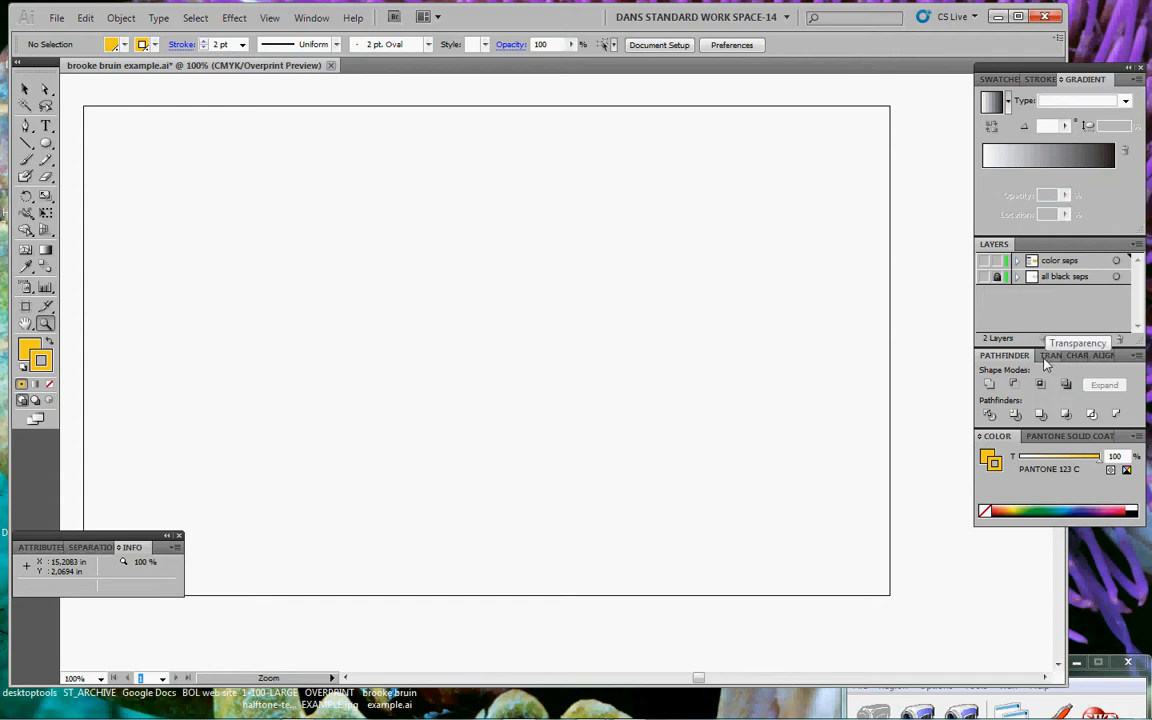
click(1045, 358)
click(1078, 358)
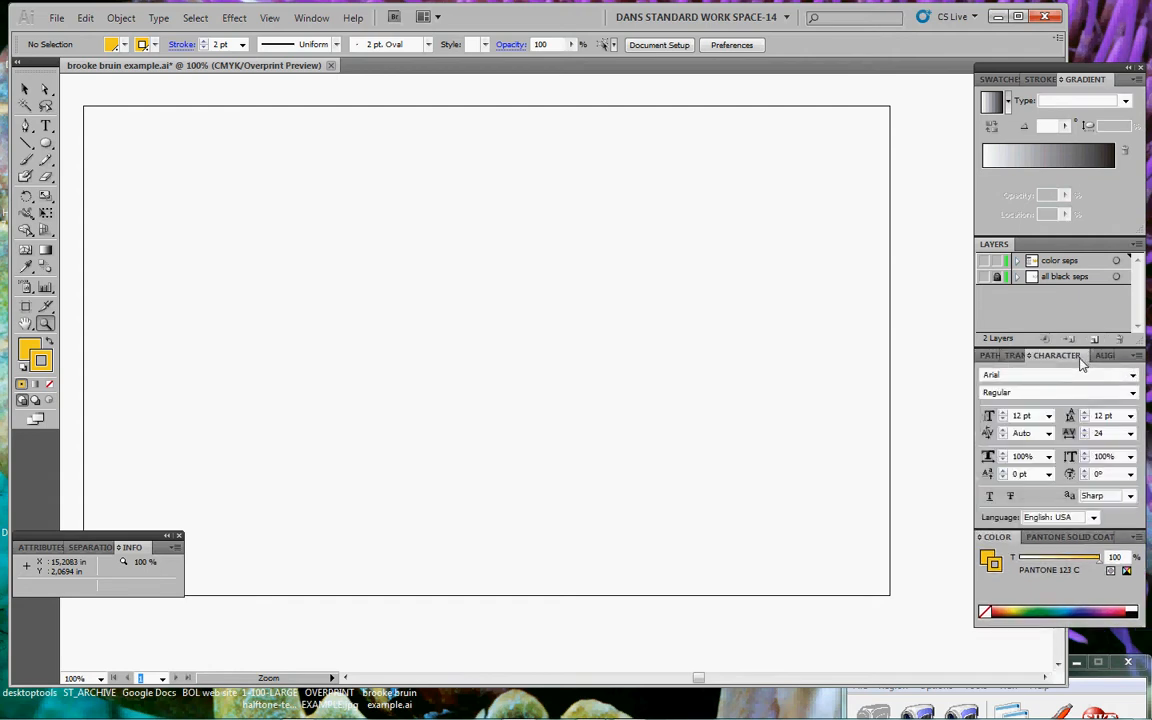
click(1104, 356)
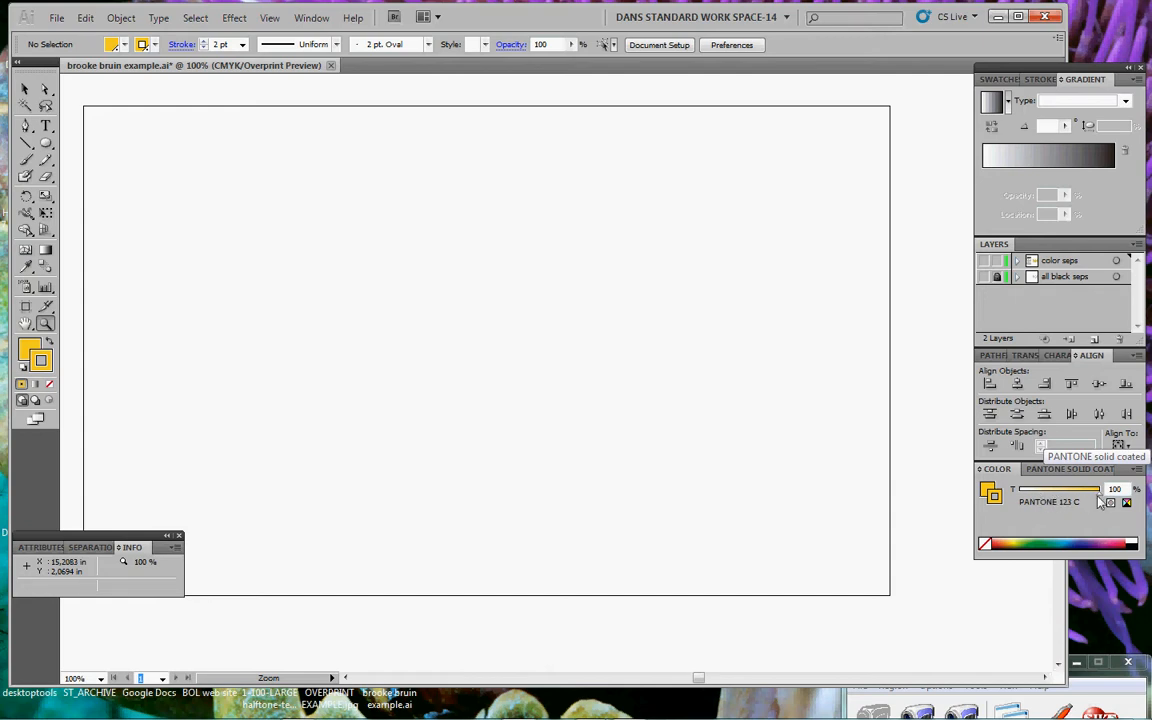
click(1066, 470)
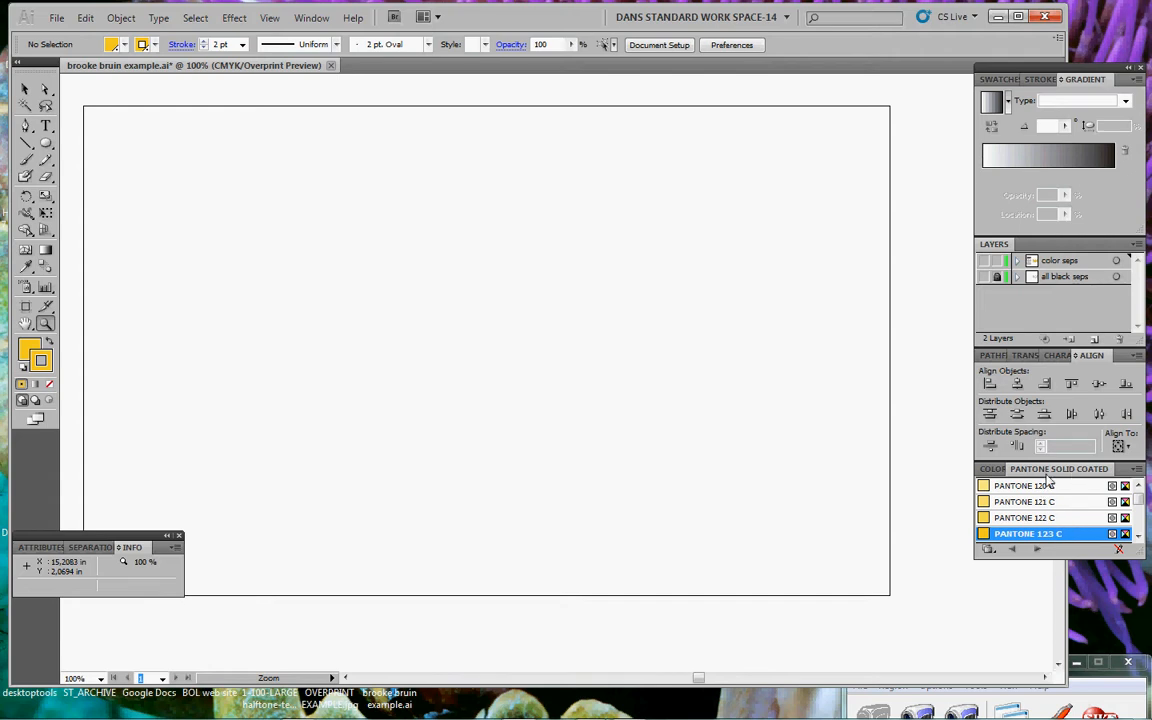
Step: Display the document's swatches and make the color seps layer visible on the artboard
click(1002, 80)
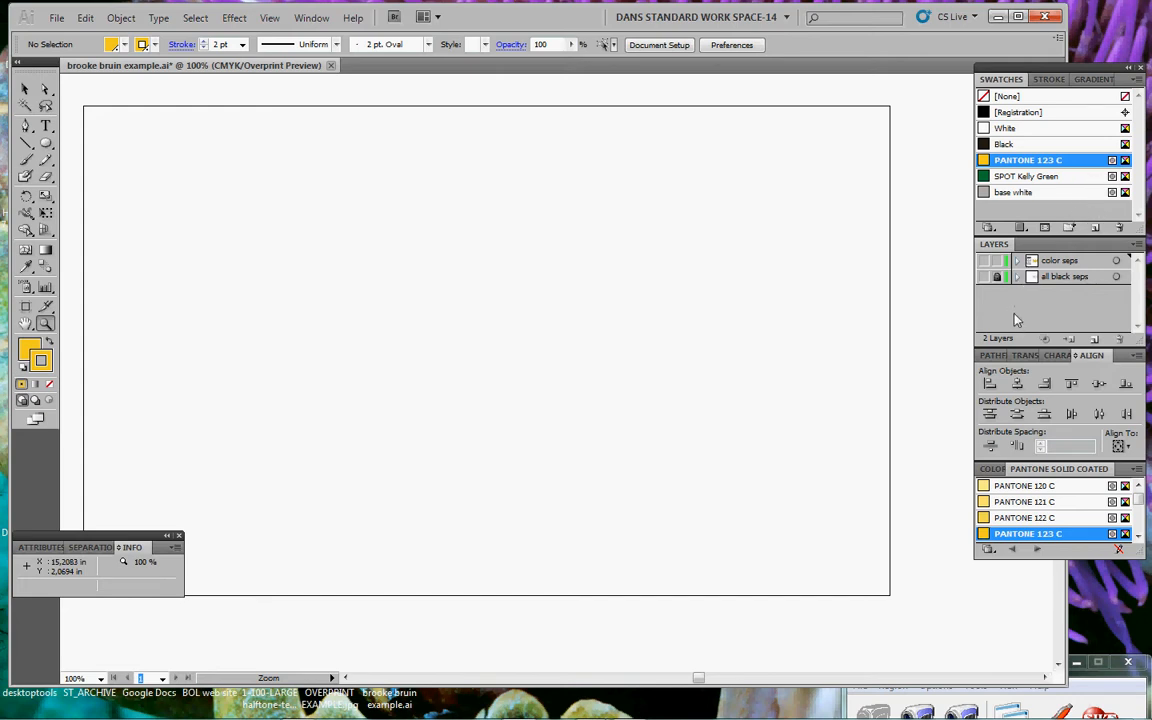
click(983, 263)
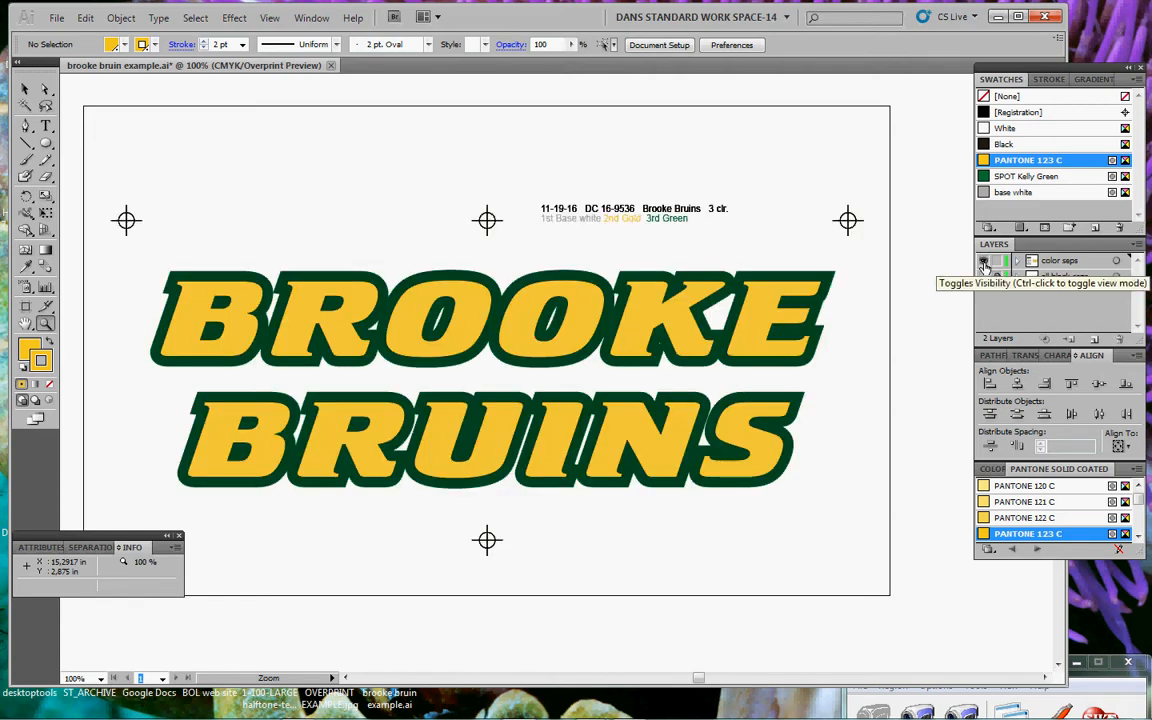
key(space)
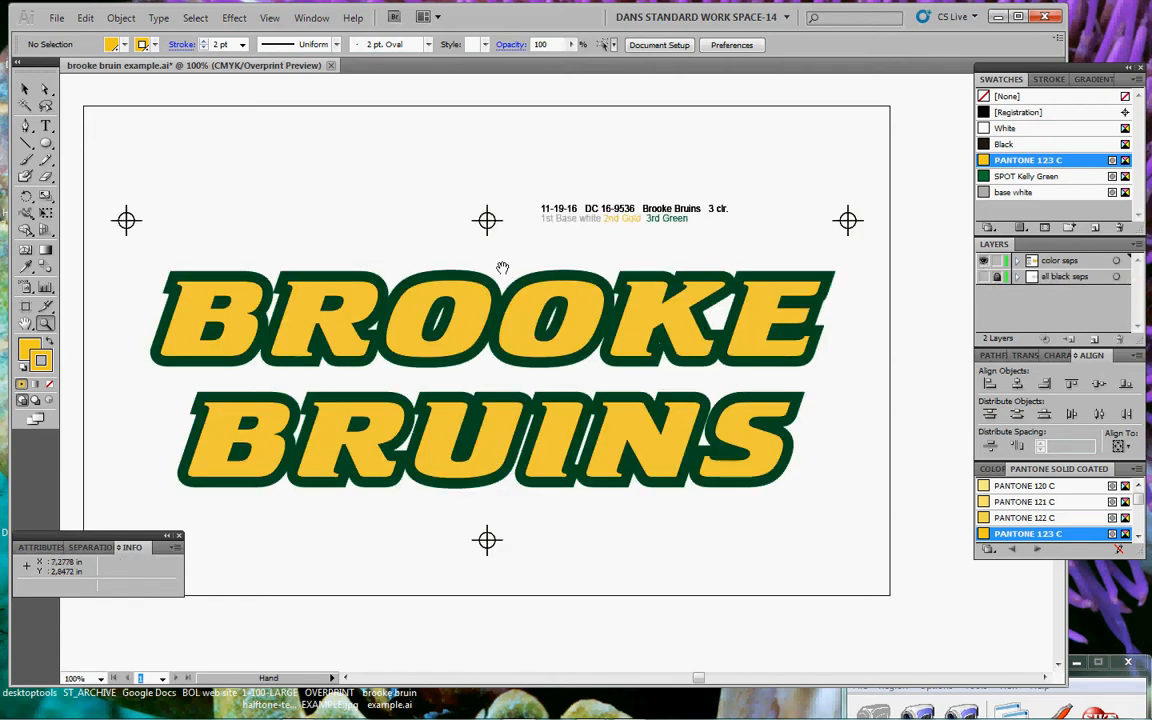
drag(500, 266, 532, 271)
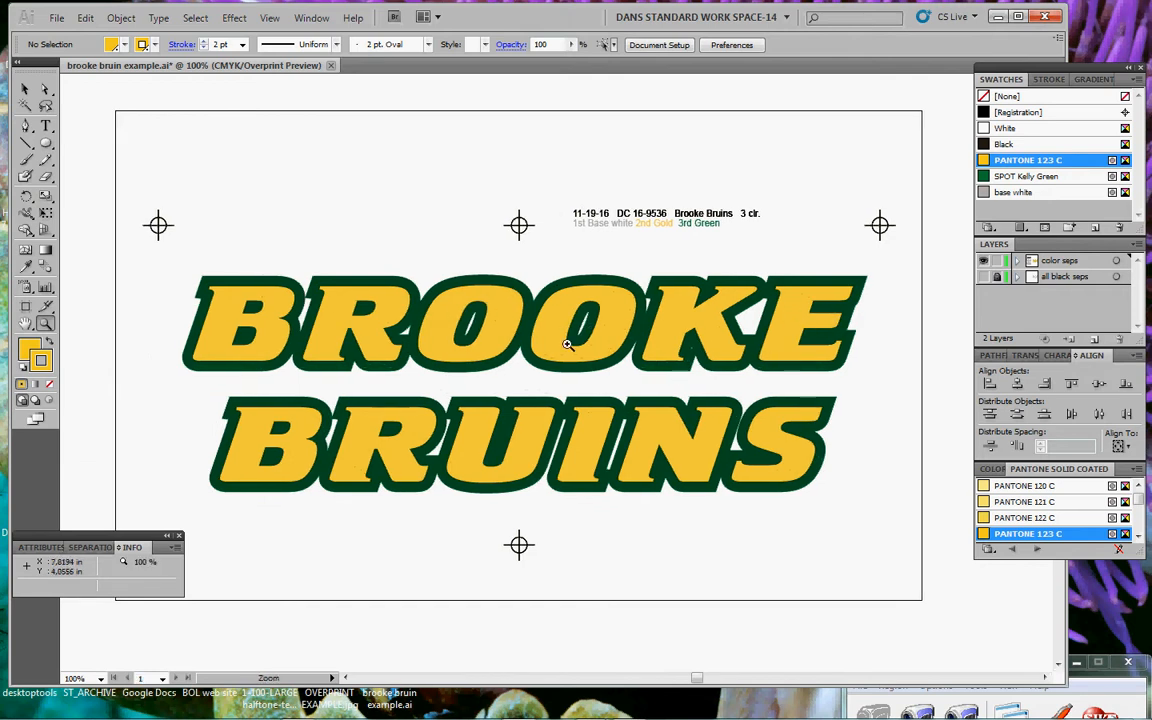
drag(535, 283, 536, 310)
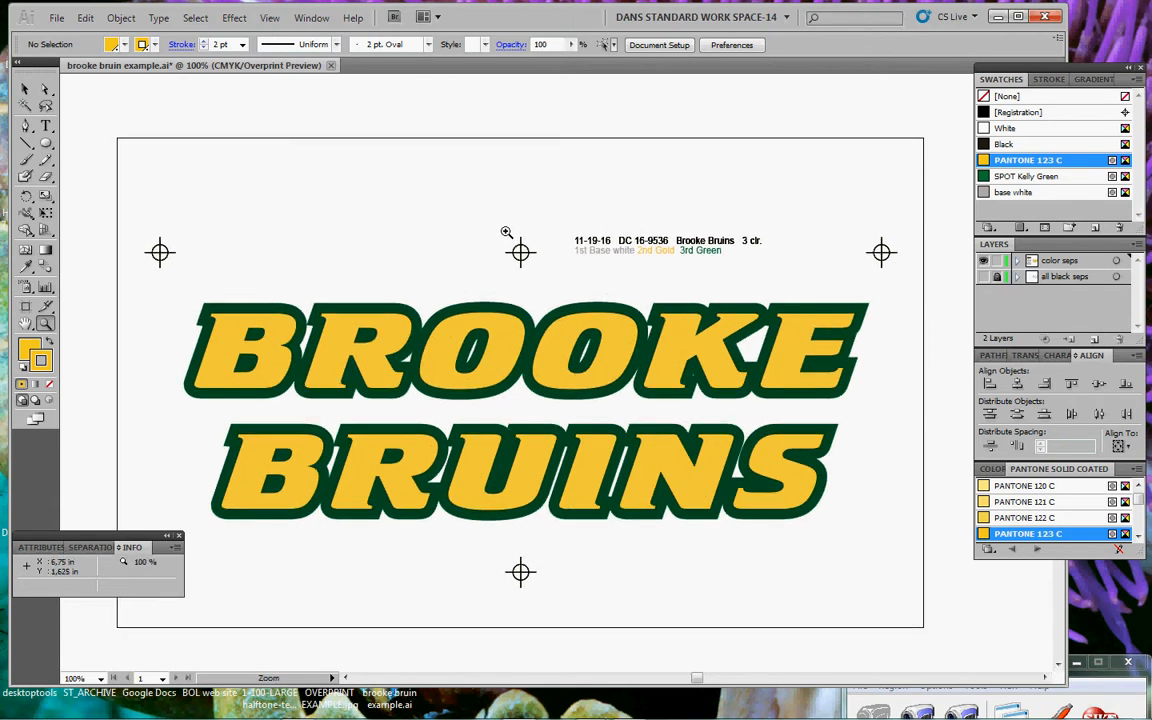
drag(481, 241, 476, 215)
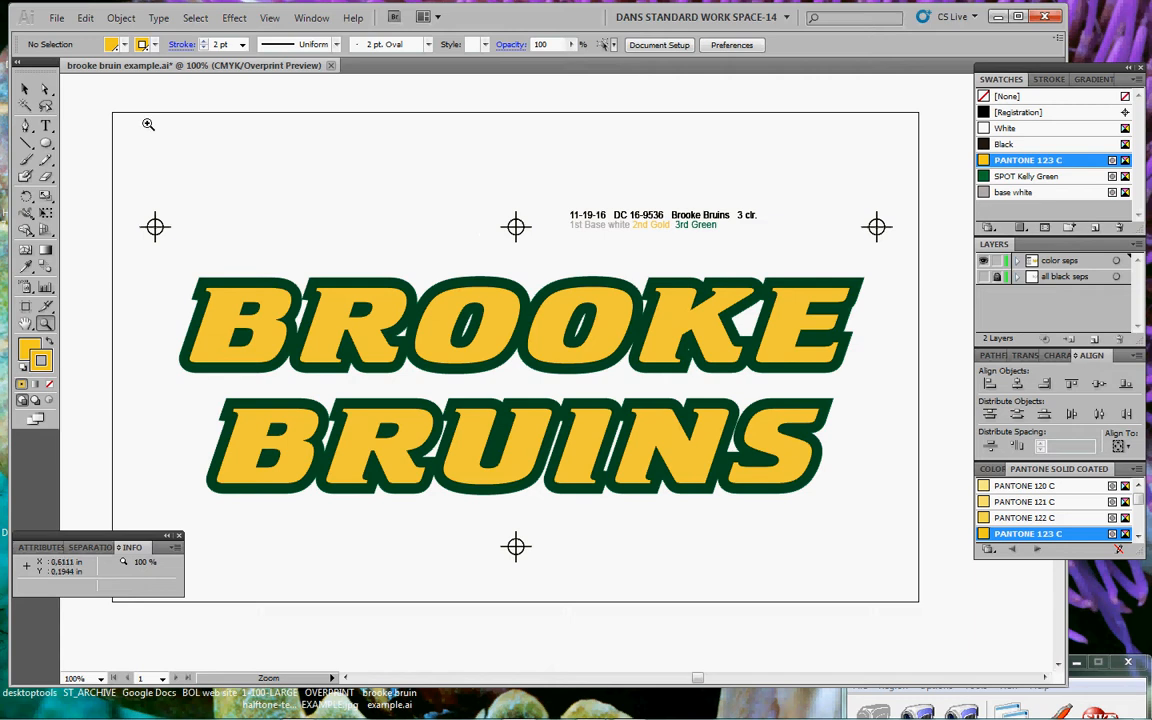
Step: Expand the color seps layer and lengthen the Layers panel to fit its gold, green and base copy sublayers
click(25, 90)
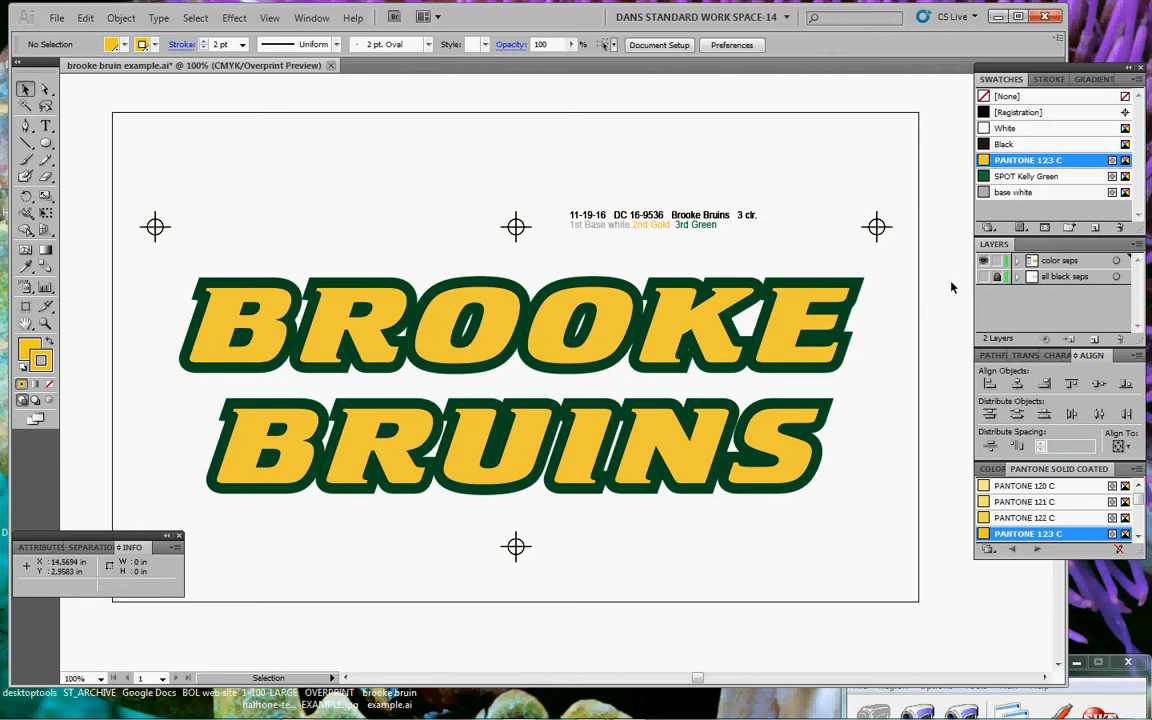
click(1018, 261)
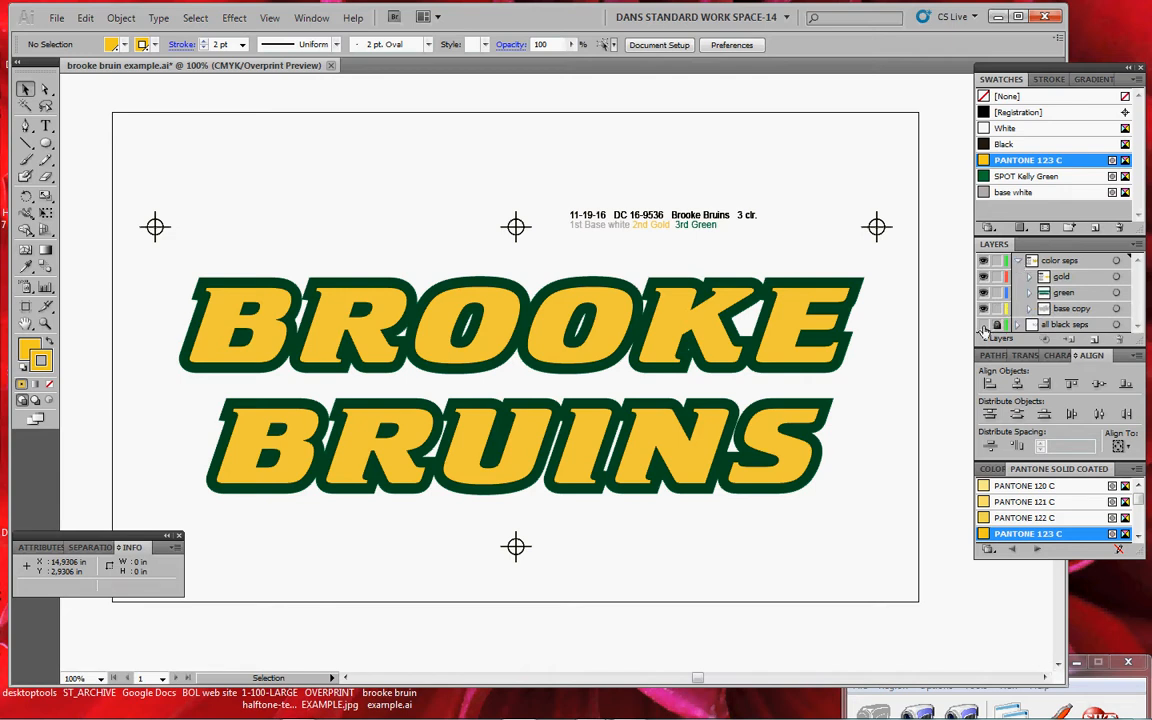
drag(1140, 343, 1140, 408)
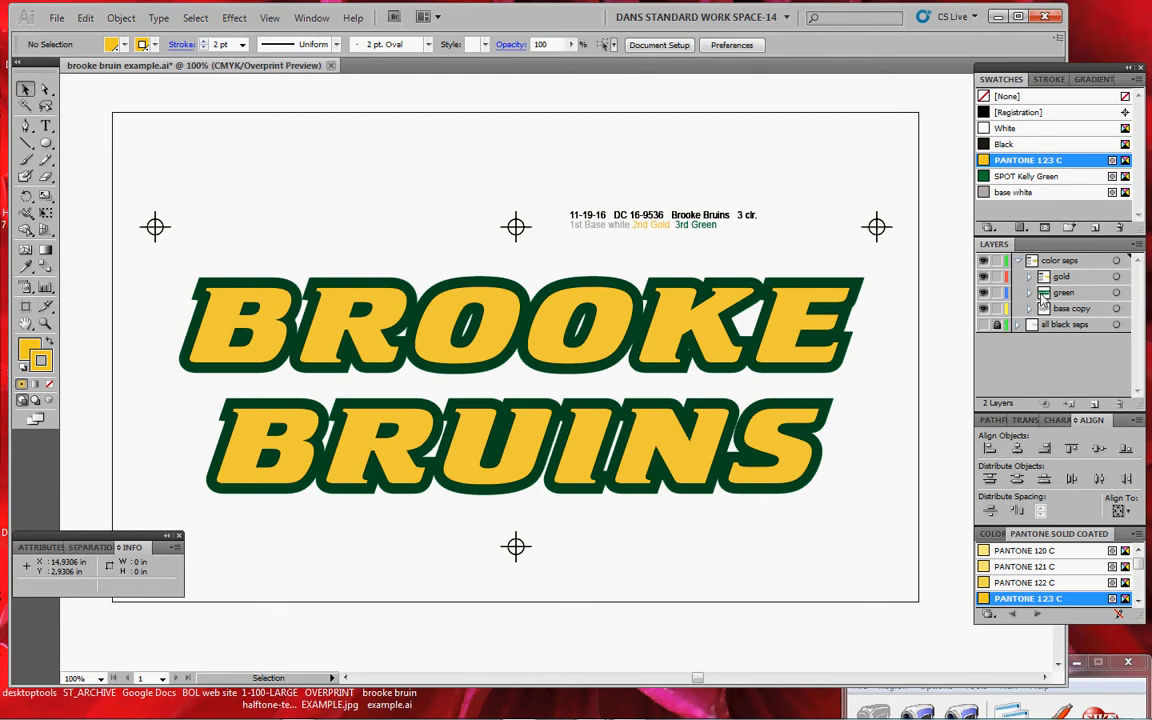
Step: Inspect the base copy sublayer alone by hiding green and gold, and bring both back one at a time
drag(985, 294, 985, 277)
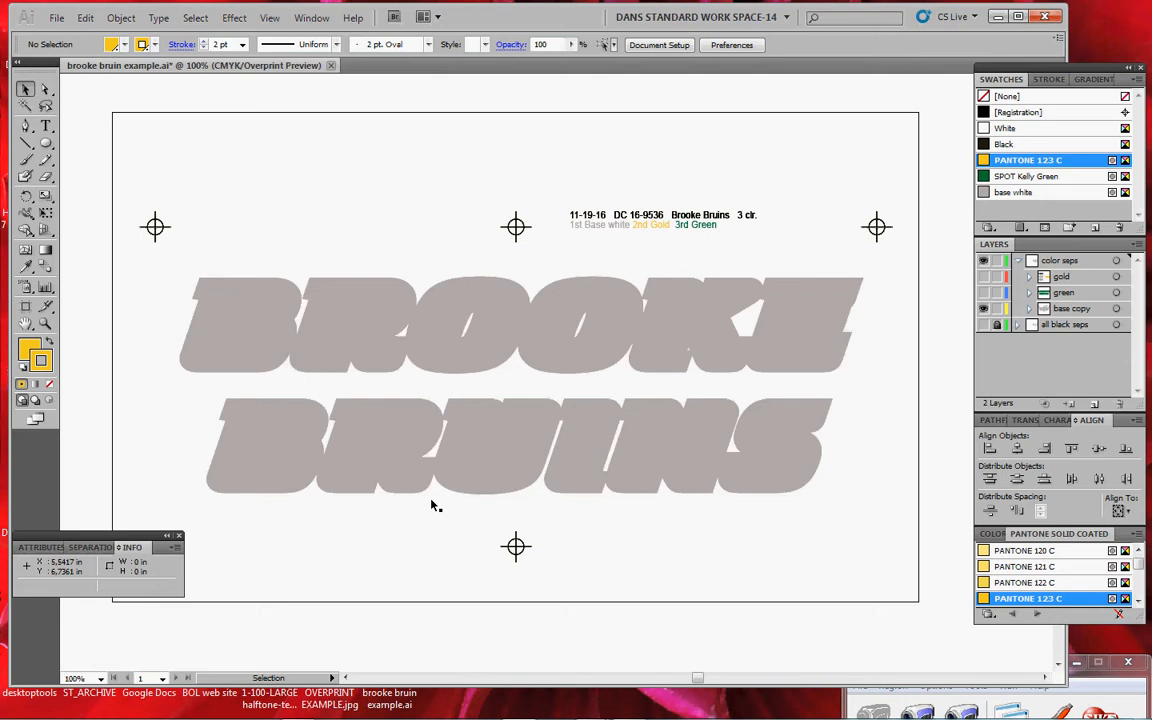
click(984, 294)
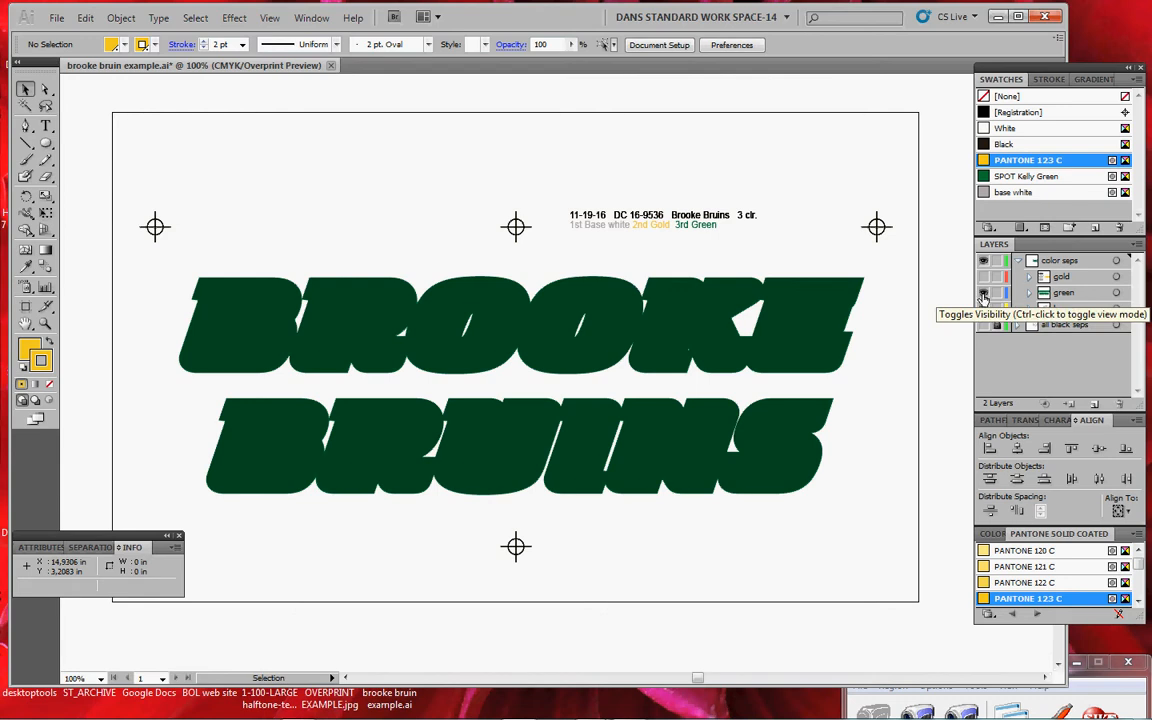
click(985, 305)
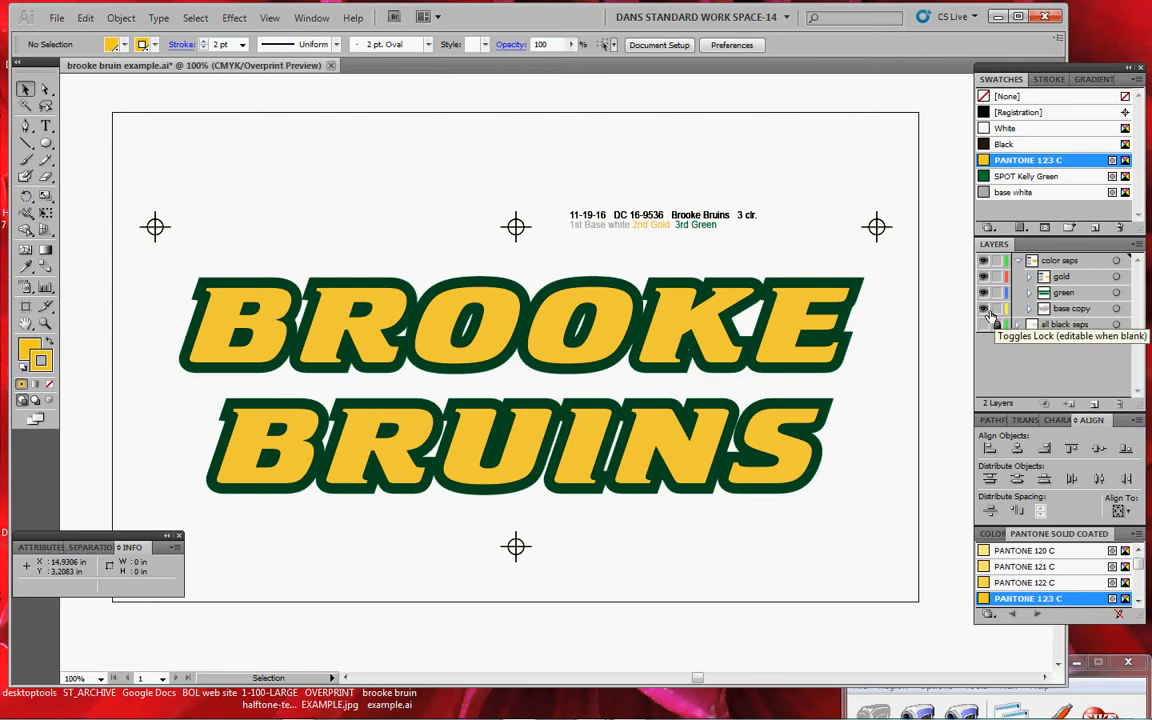
Step: Inspect the gold sublayer alone by hiding green and base copy, and show both sublayers again
click(984, 309)
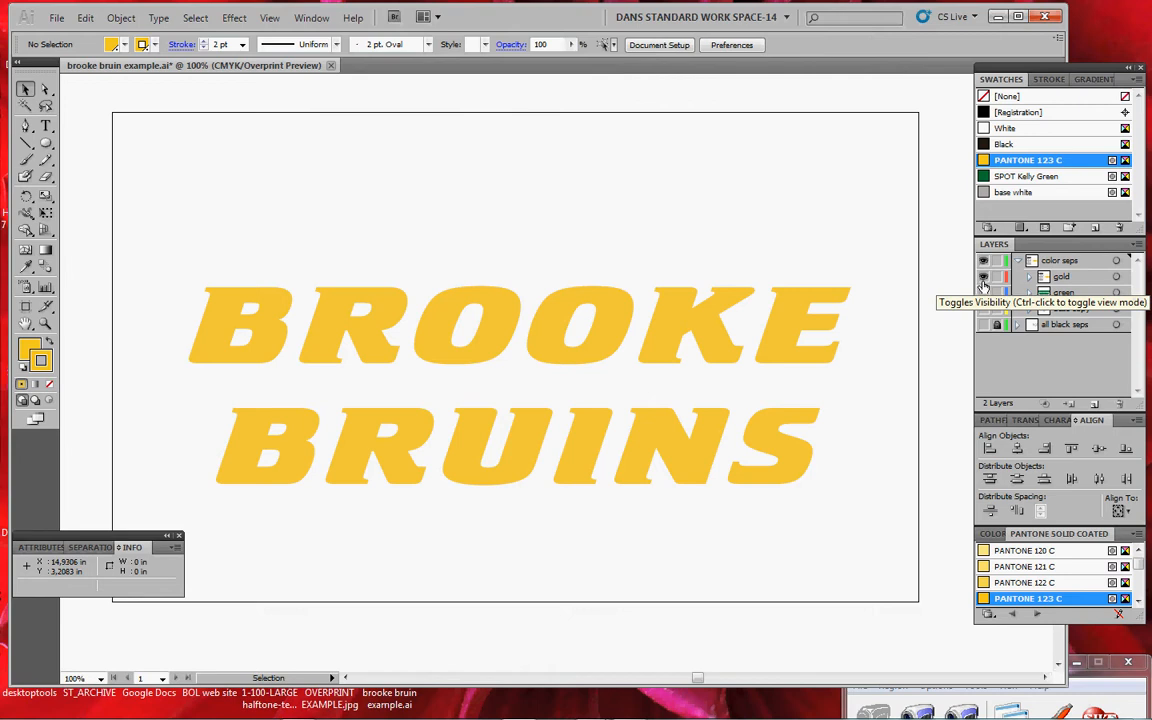
click(984, 293)
click(983, 295)
click(983, 295)
click(984, 311)
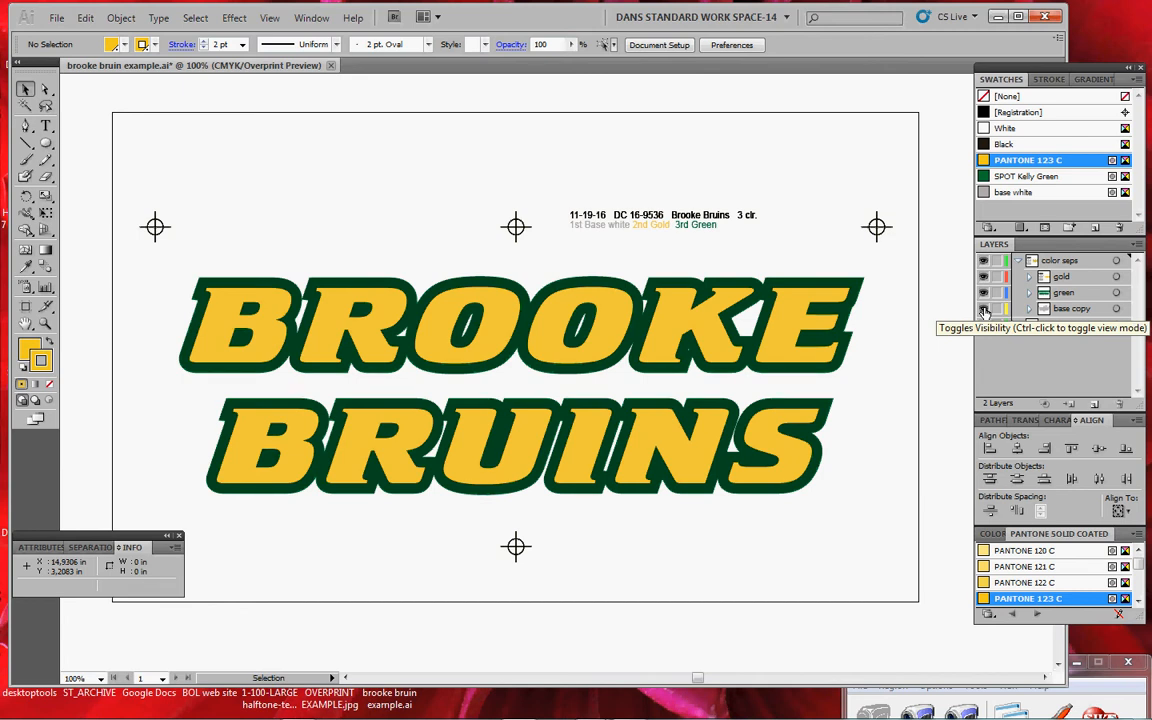
Step: Toggle the base copy sublayer off and on repeatedly to compare the lettering with and without the base, leaving it visible
click(984, 311)
click(984, 311)
click(984, 311)
click(984, 311)
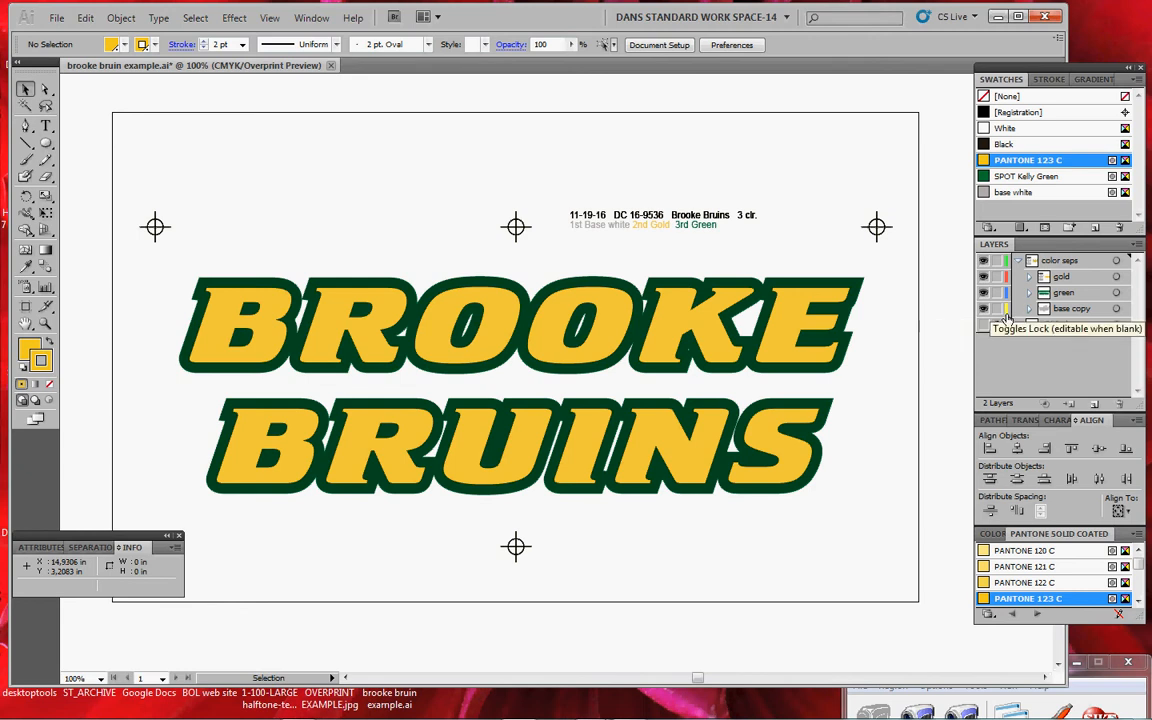
click(984, 311)
click(984, 311)
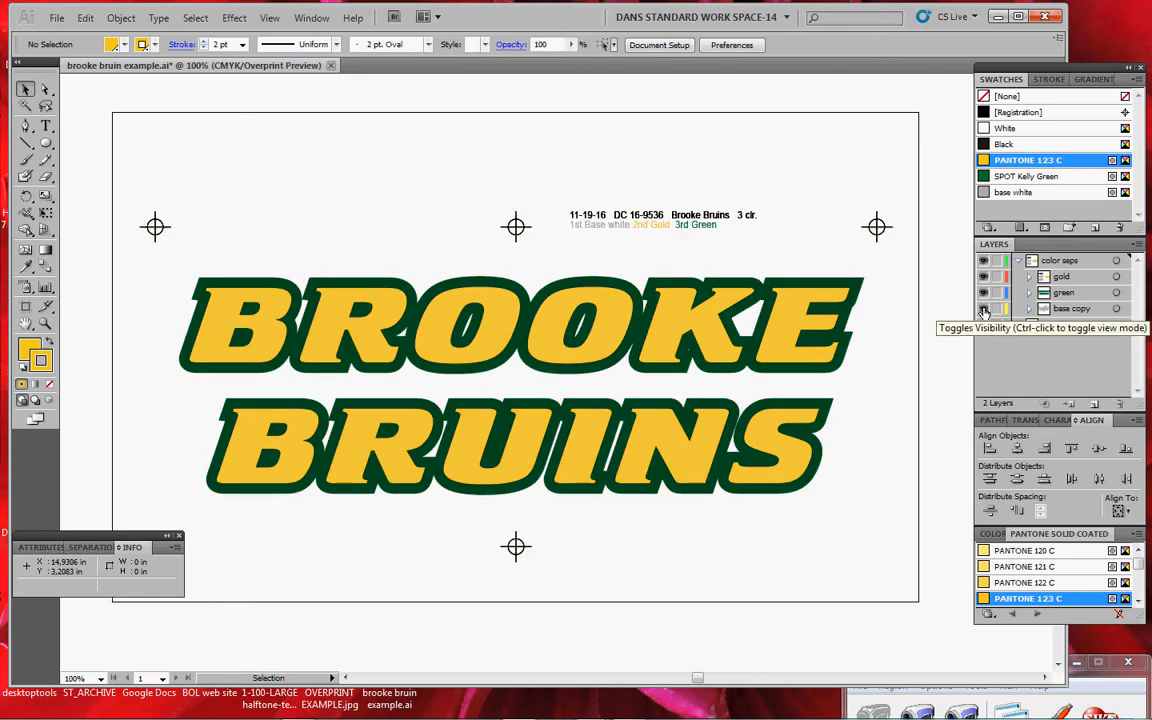
click(984, 311)
click(984, 311)
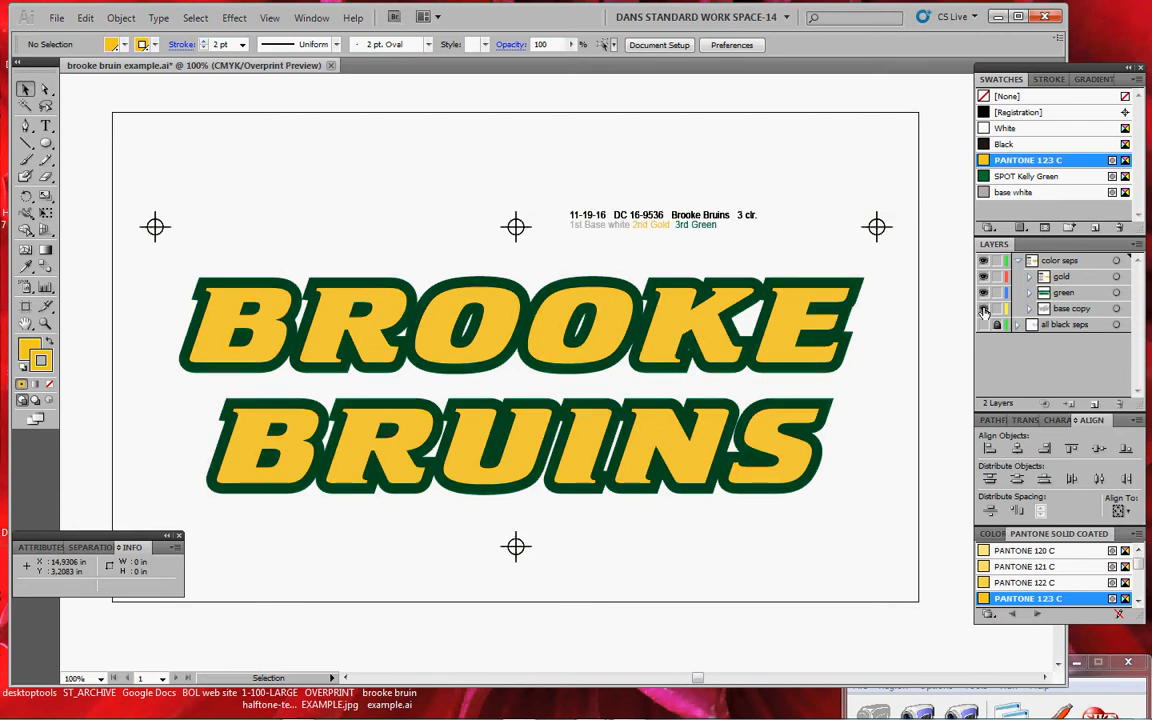
click(984, 311)
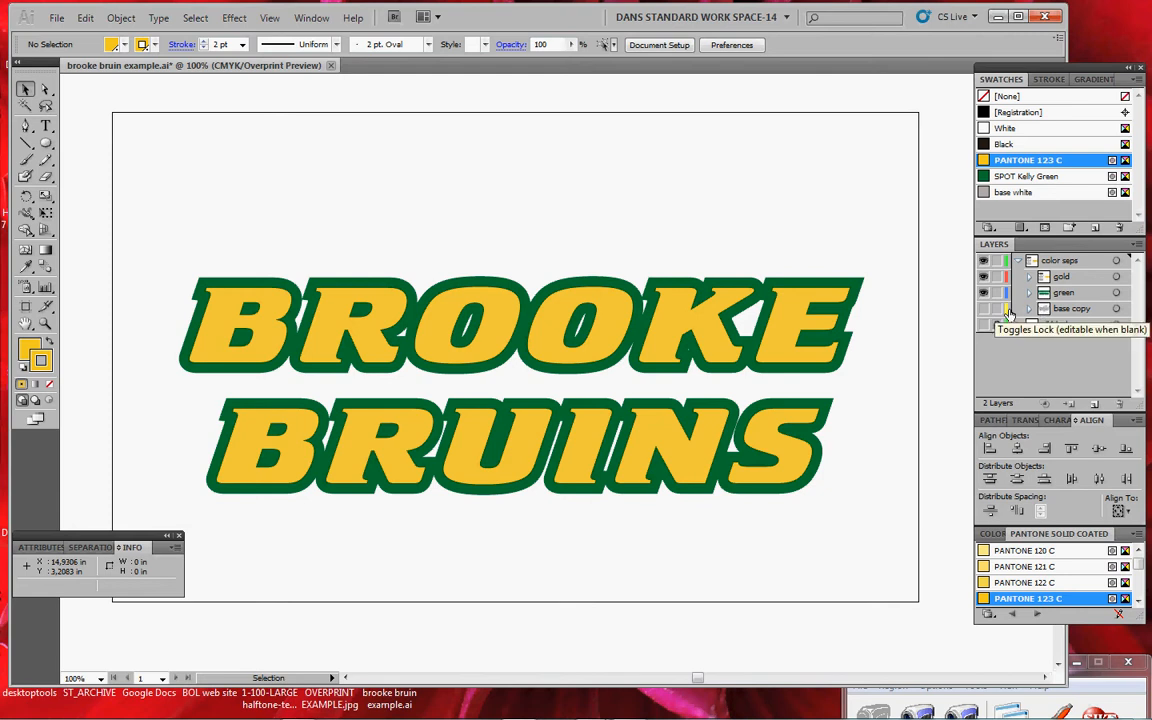
click(985, 311)
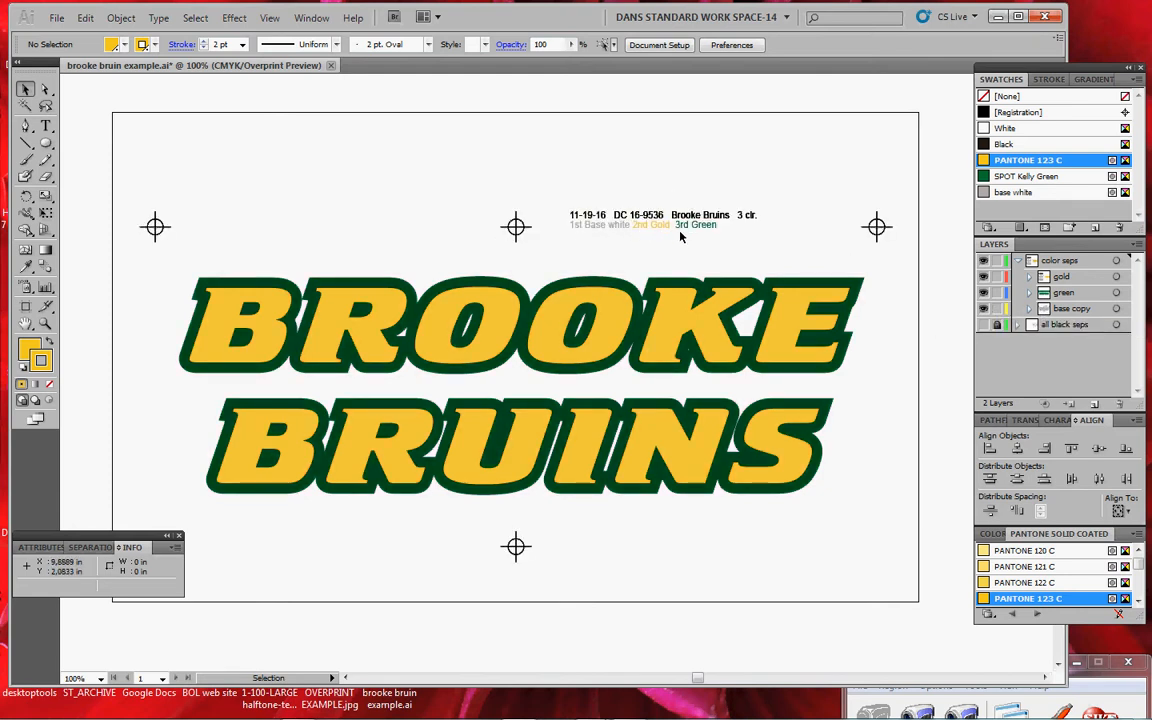
Step: Display the Separations Preview panel listing the CMYK and spot color plates
click(80, 552)
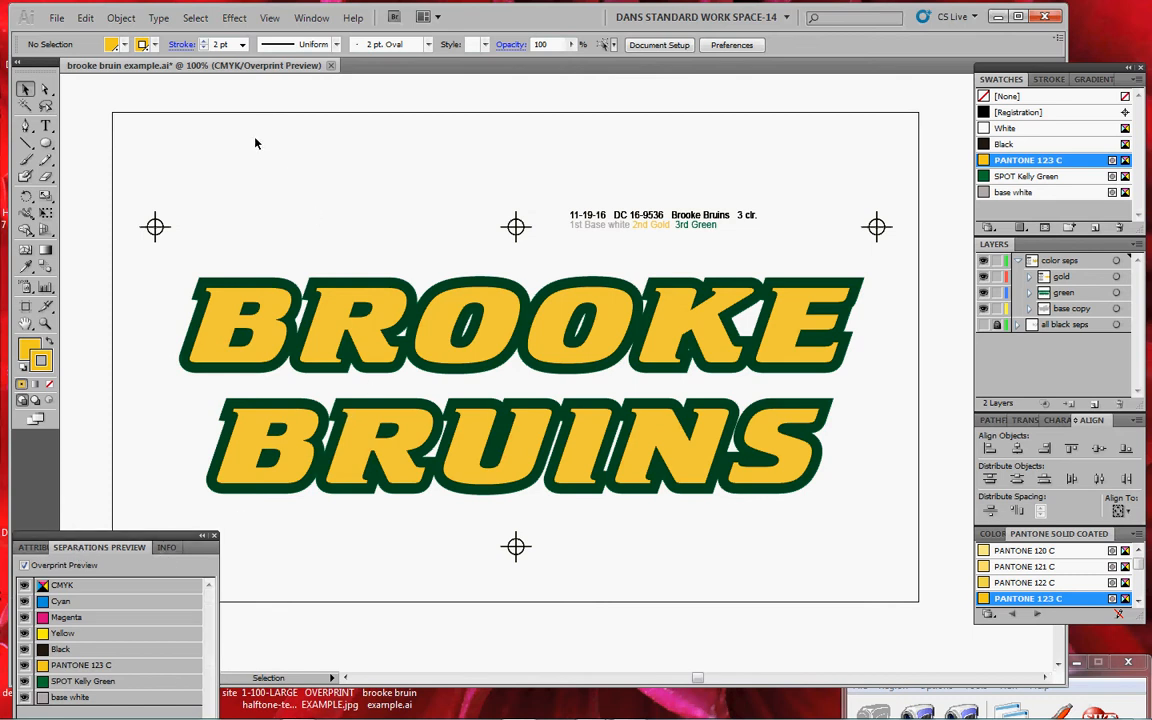
click(311, 18)
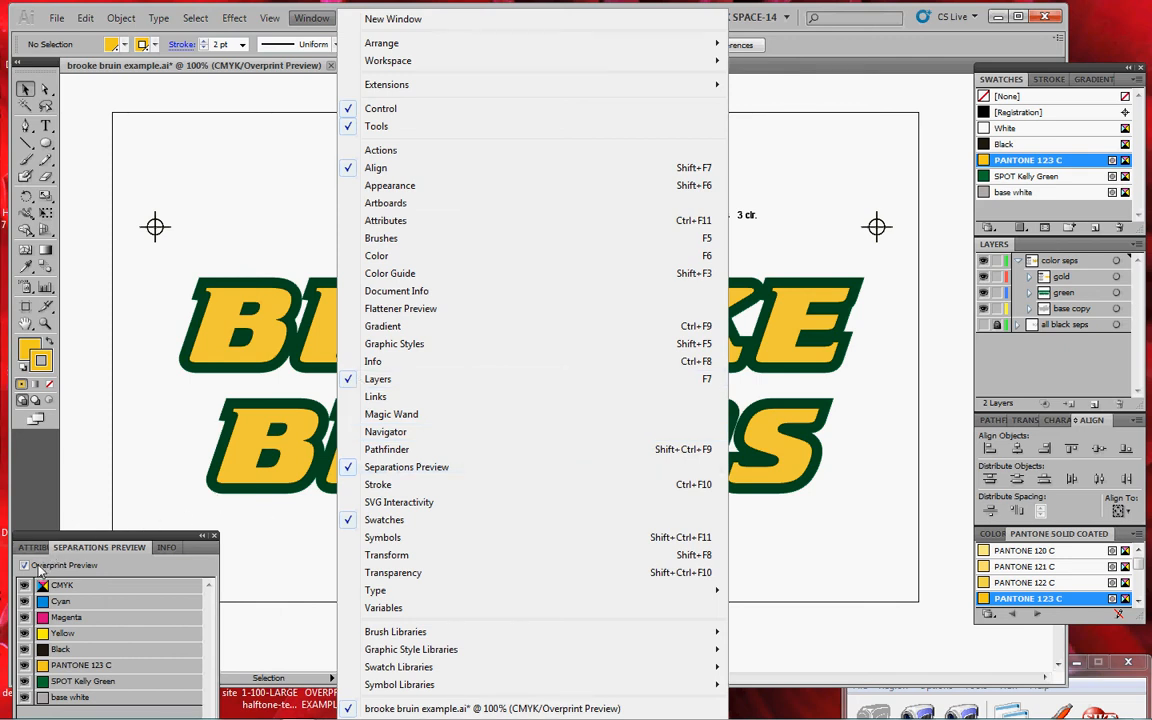
click(88, 545)
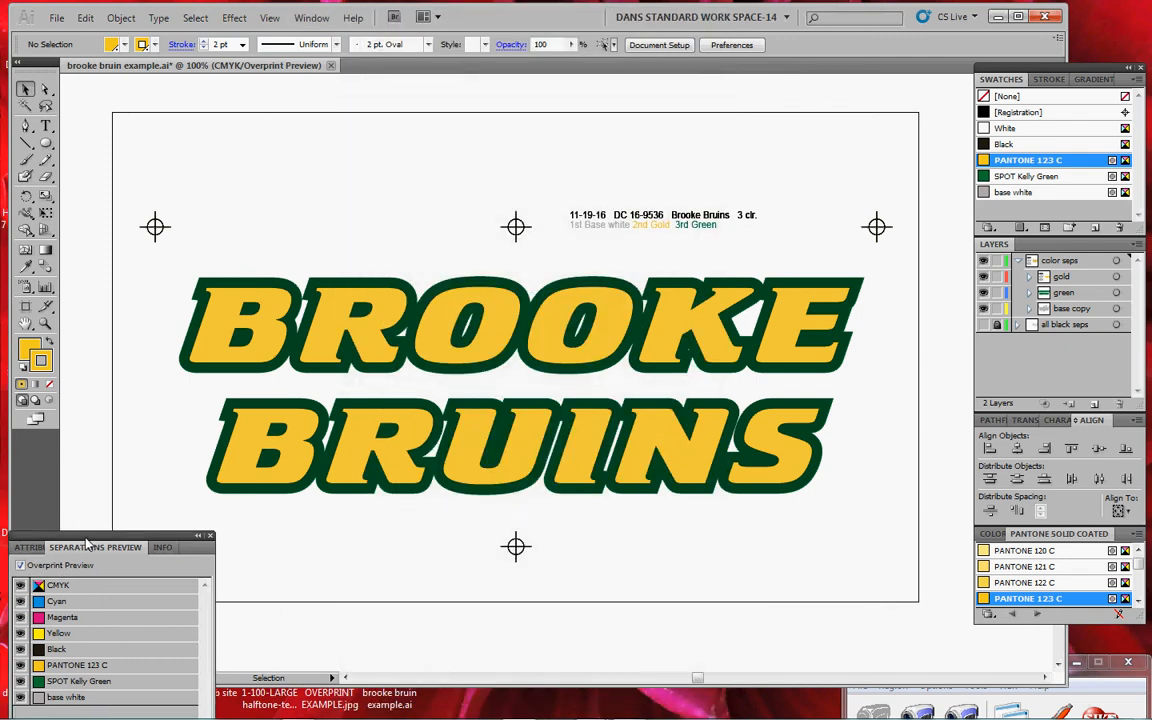
Step: Toggle Overprint Preview off and on to compare how the artwork displays, leaving it enabled
click(20, 565)
click(20, 565)
click(20, 565)
click(20, 565)
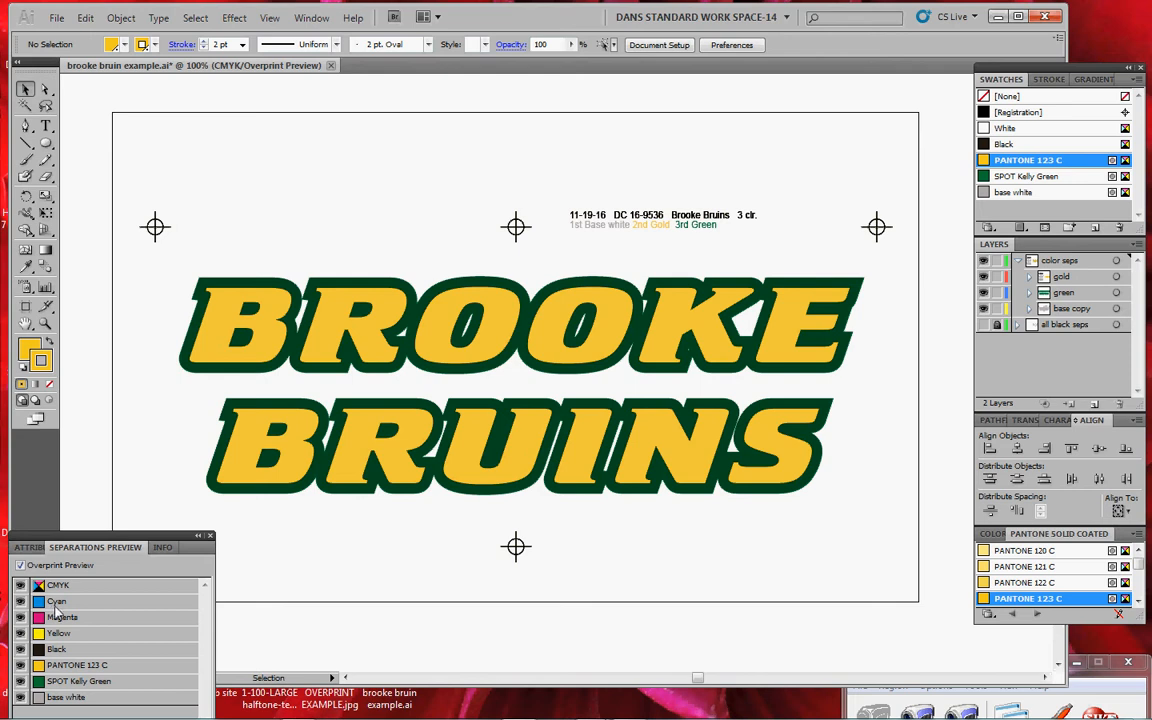
Step: Create a new spot color swatch named red from PANTONE 123 C with its magenta value raised
drag(104, 547, 107, 487)
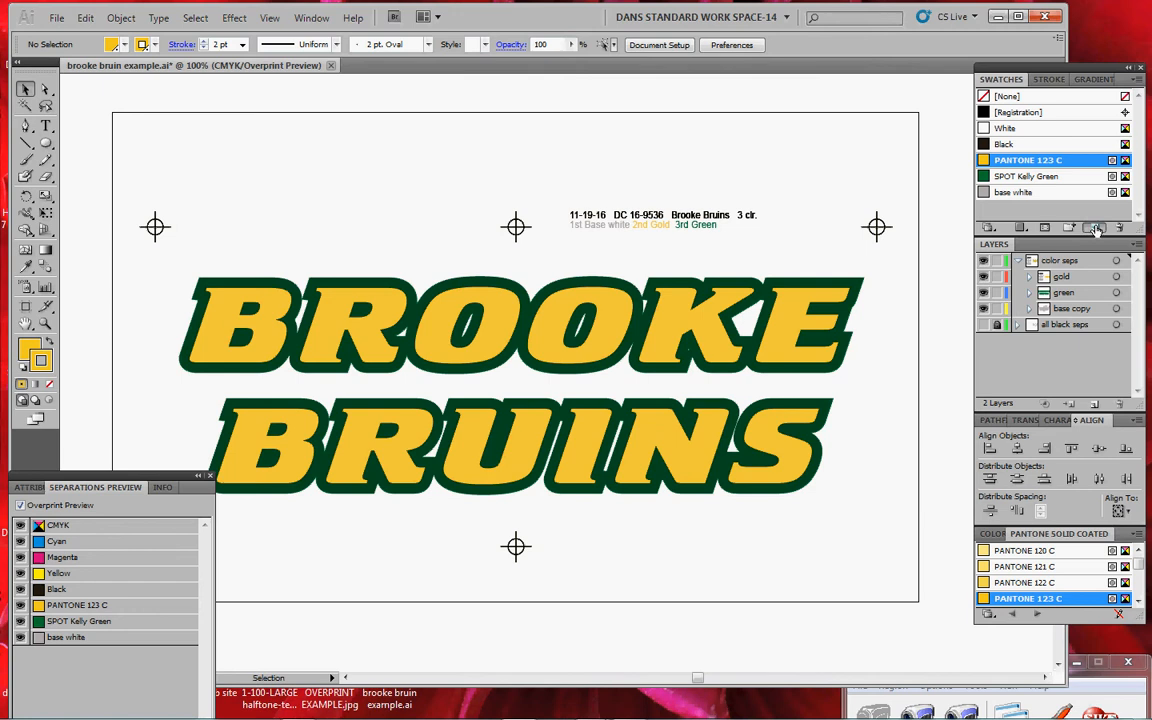
click(1095, 226)
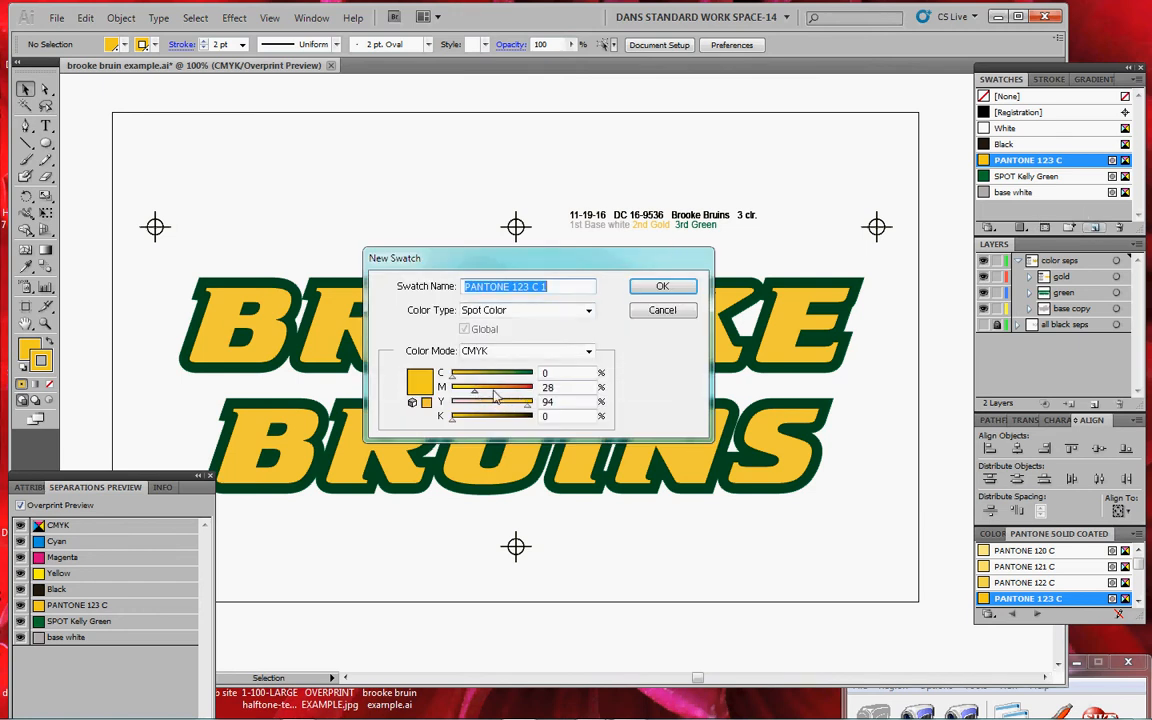
drag(487, 392, 535, 390)
click(537, 287)
triple_click(537, 287)
text(red)
click(660, 289)
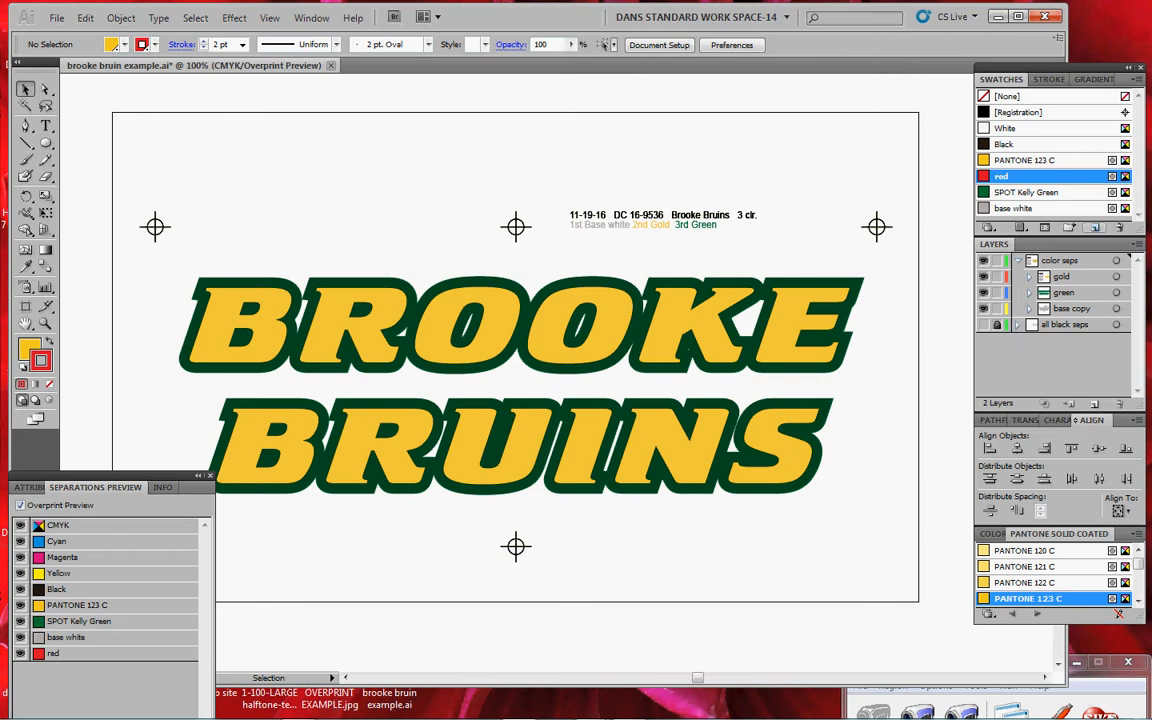
Step: Enlarge the swatch list, select all unused swatches and delete the red swatch
drag(1126, 245, 1126, 284)
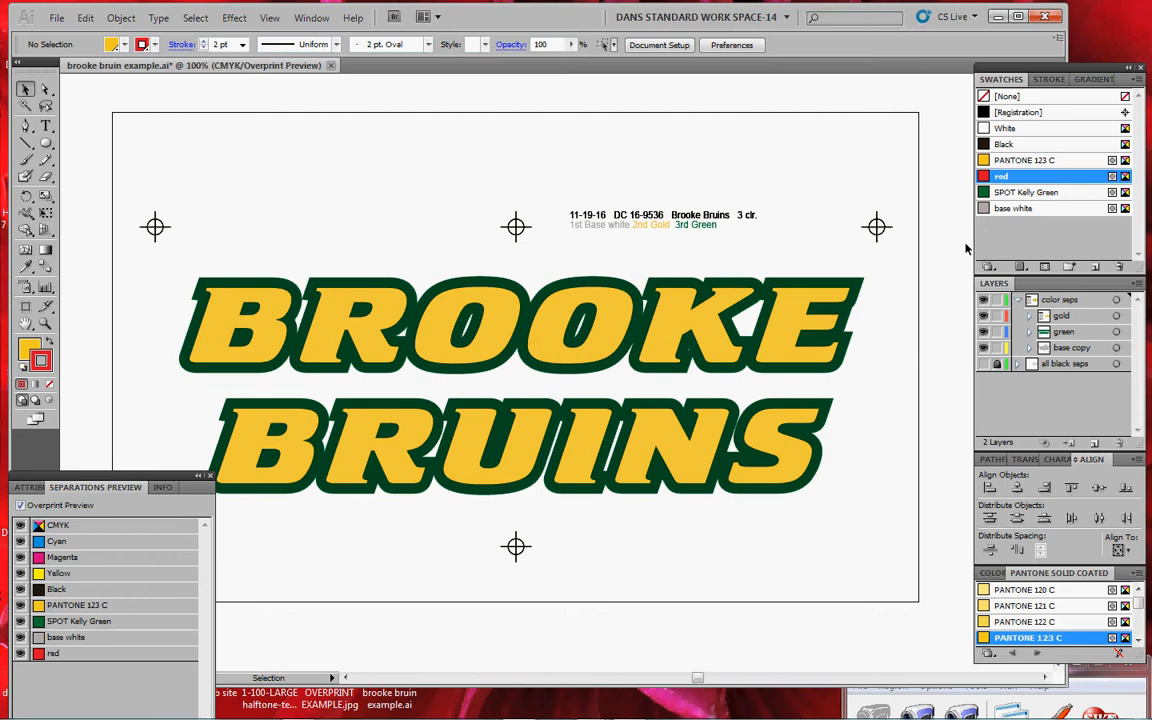
click(1136, 80)
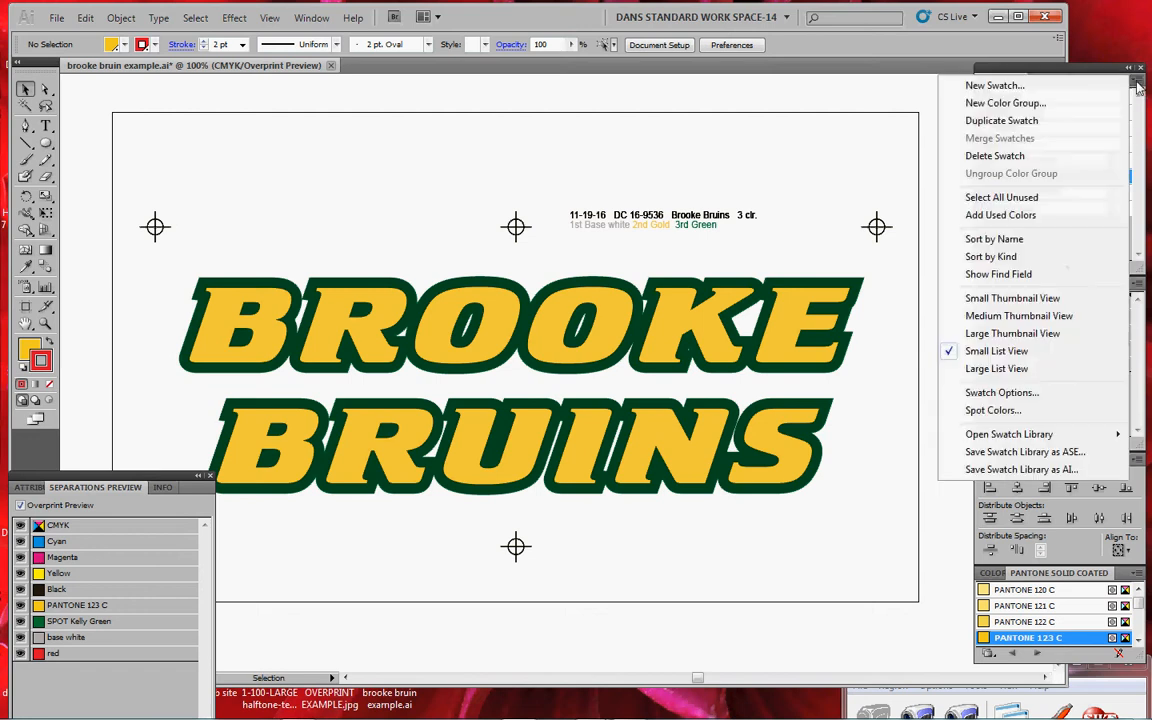
click(1069, 199)
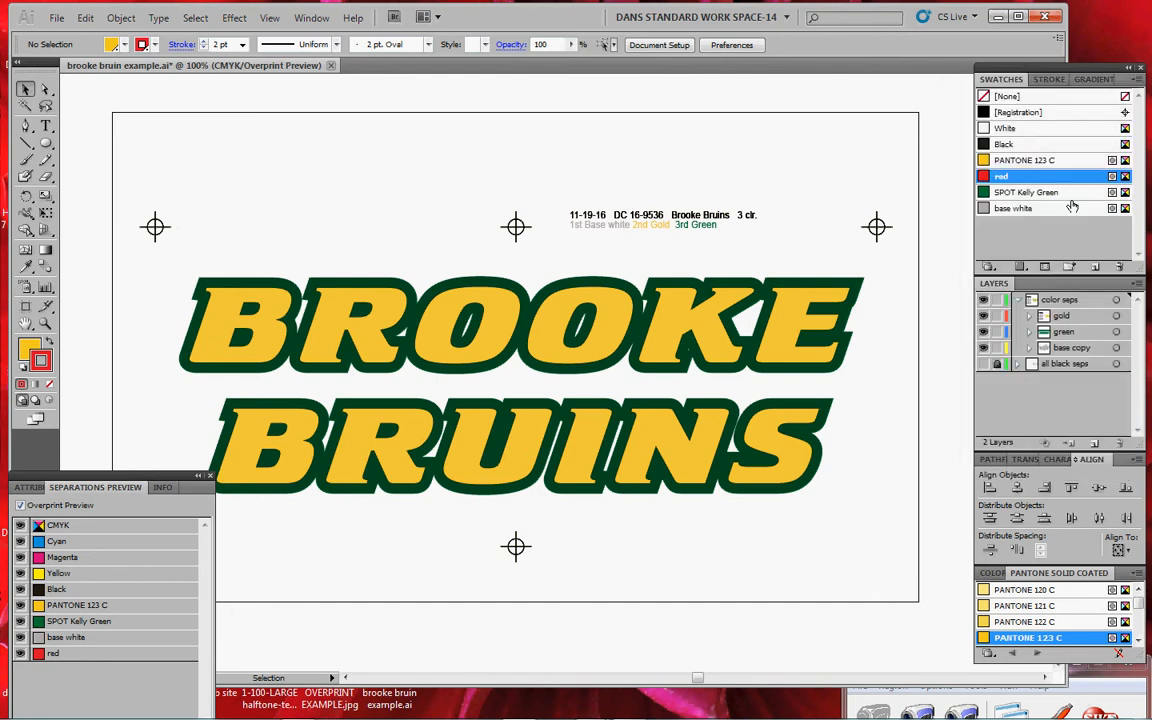
click(1119, 268)
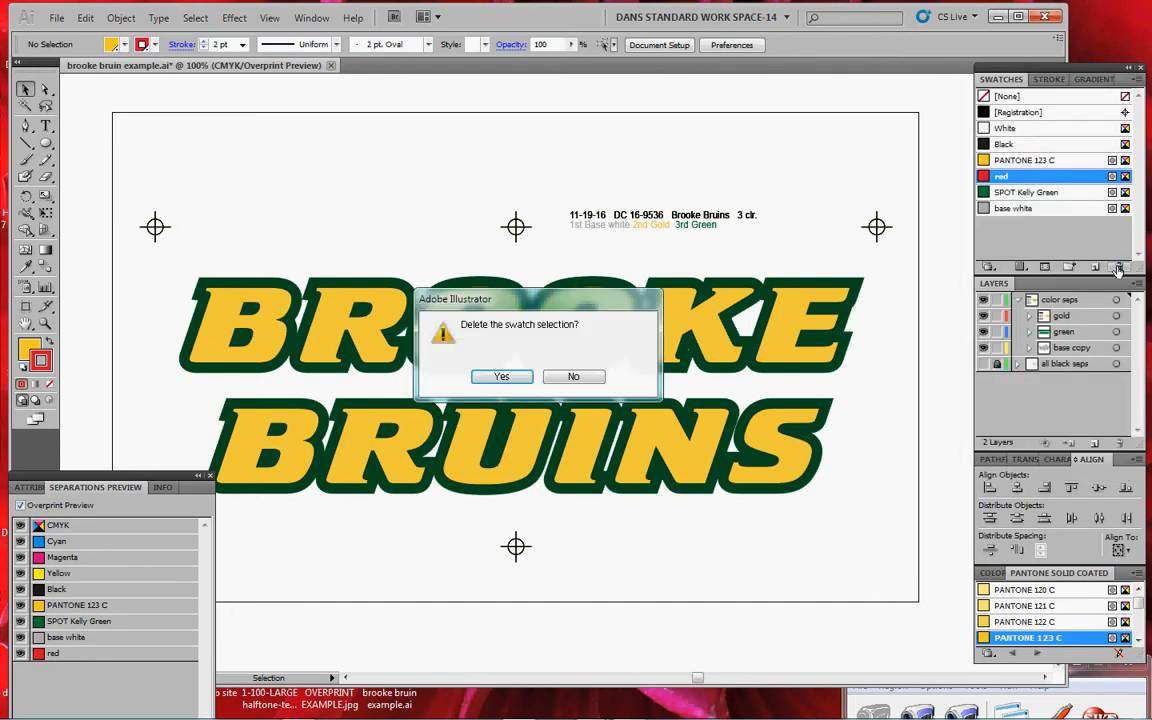
click(512, 379)
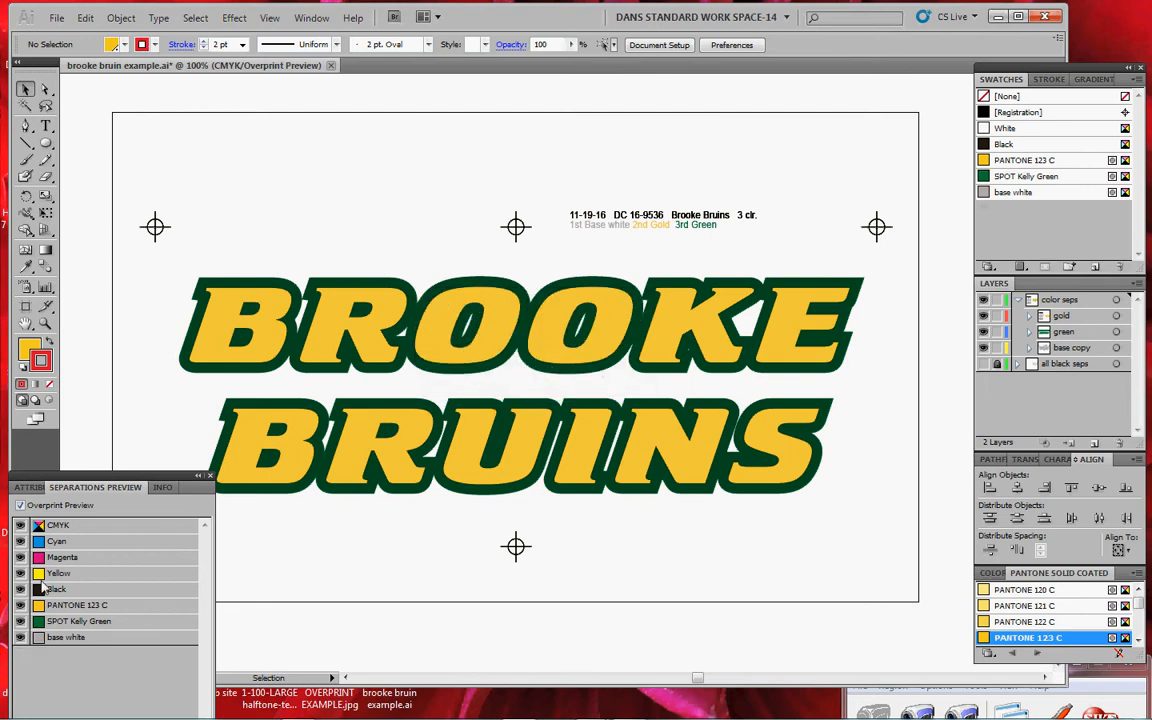
Step: Hide the CMYK plates in the separations preview and examine the ink overlaps at the lower-left corner of the B in BRUINS
click(20, 527)
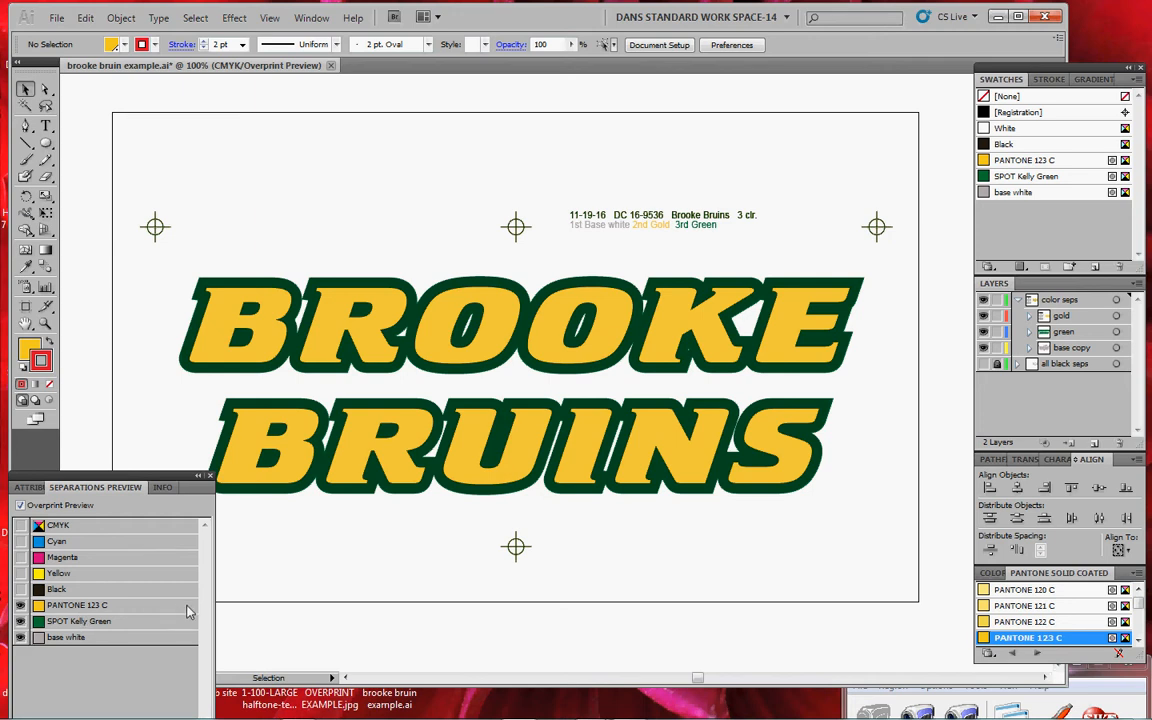
key(z)
click(258, 430)
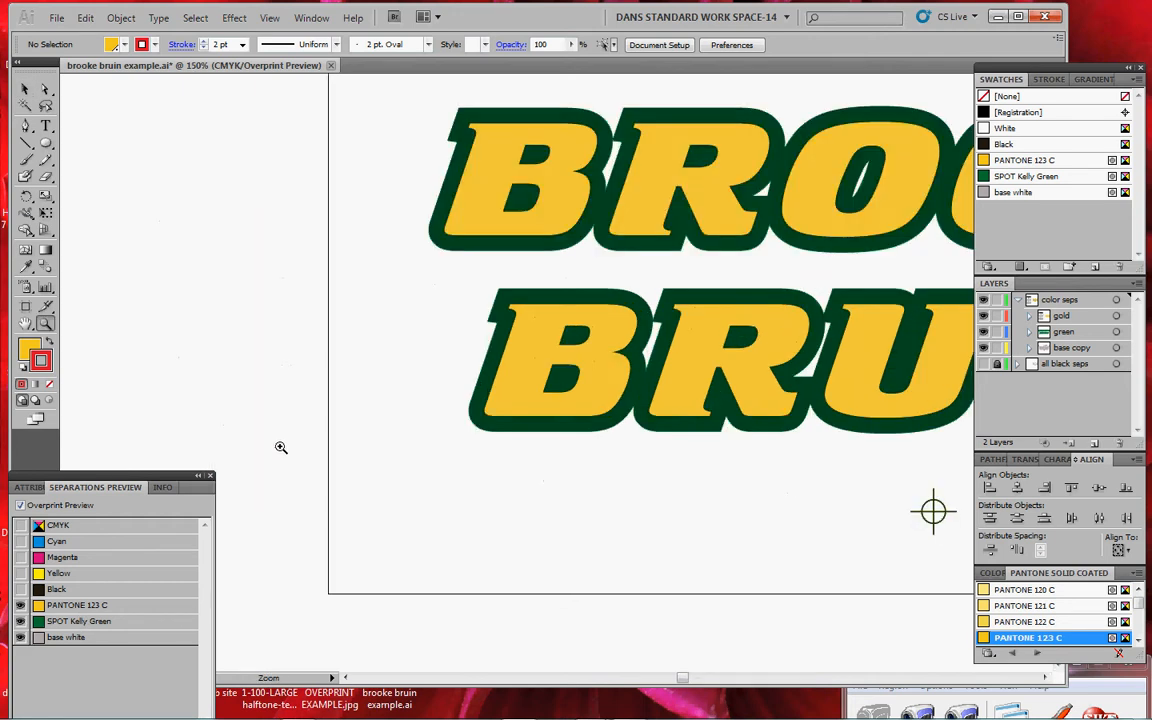
click(455, 341)
click(573, 391)
click(430, 450)
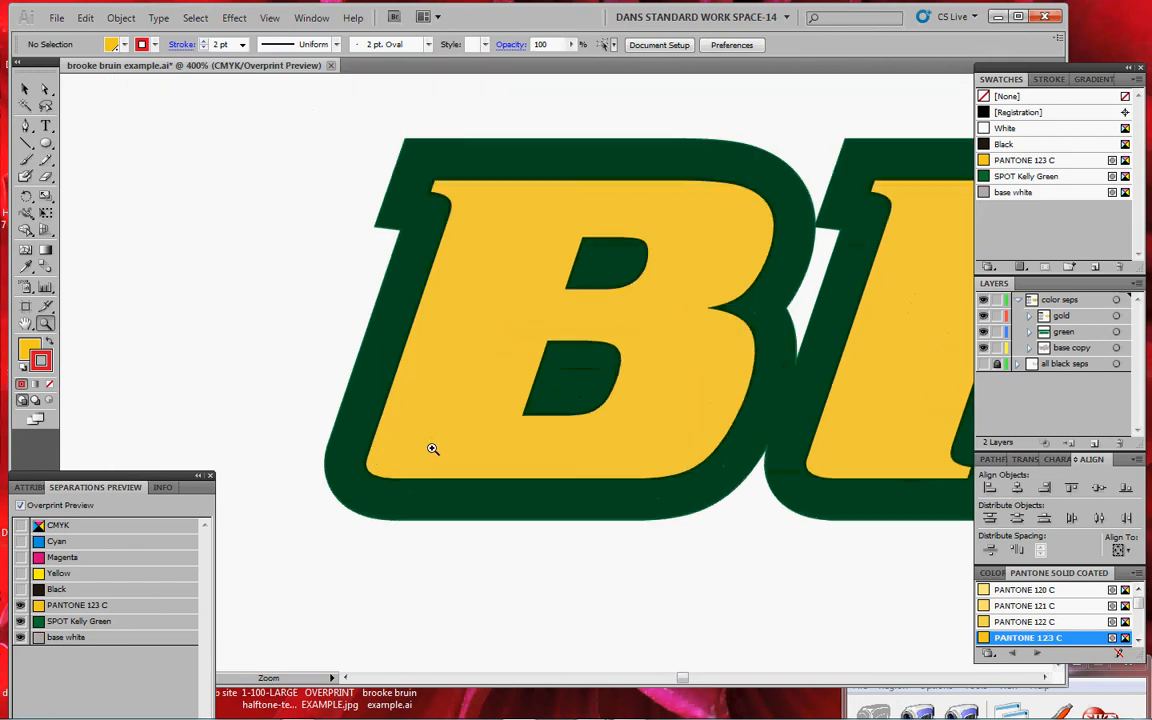
click(388, 467)
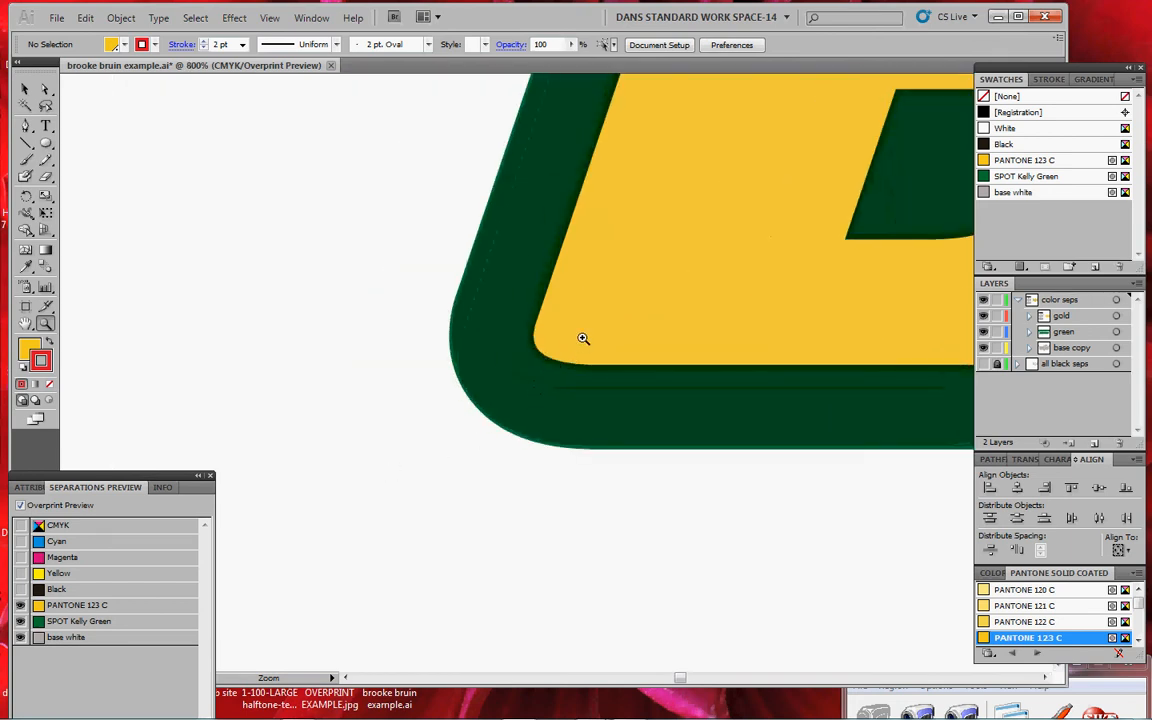
click(580, 345)
click(568, 350)
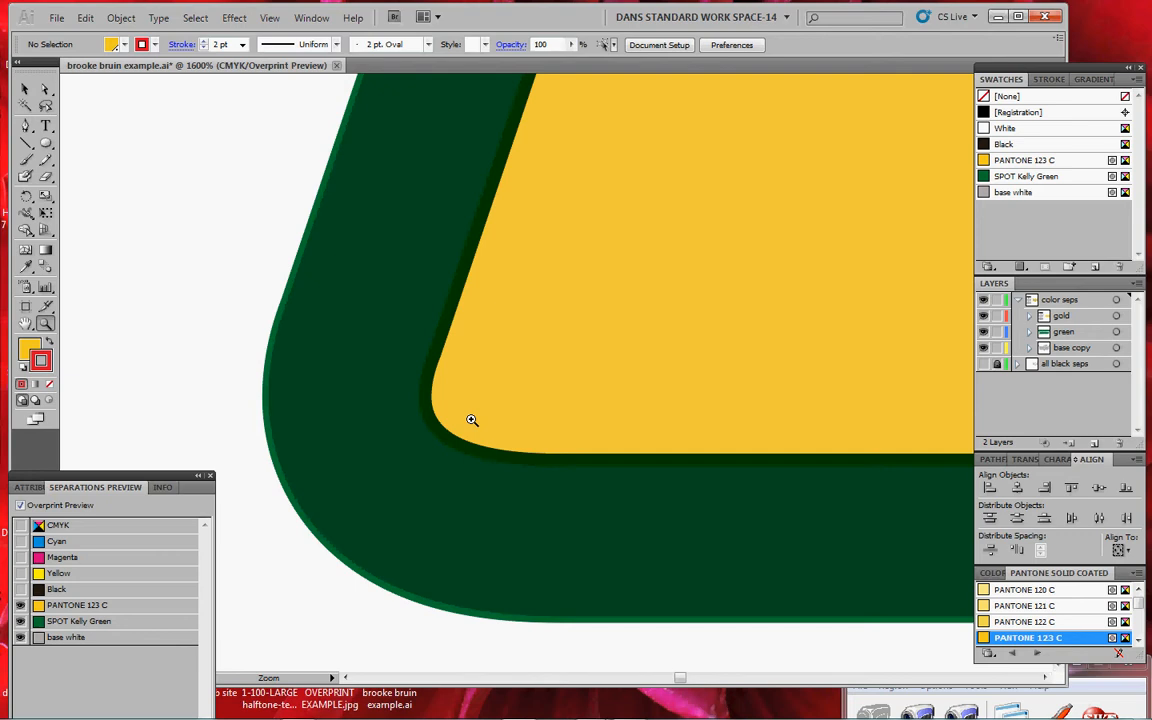
click(270, 448)
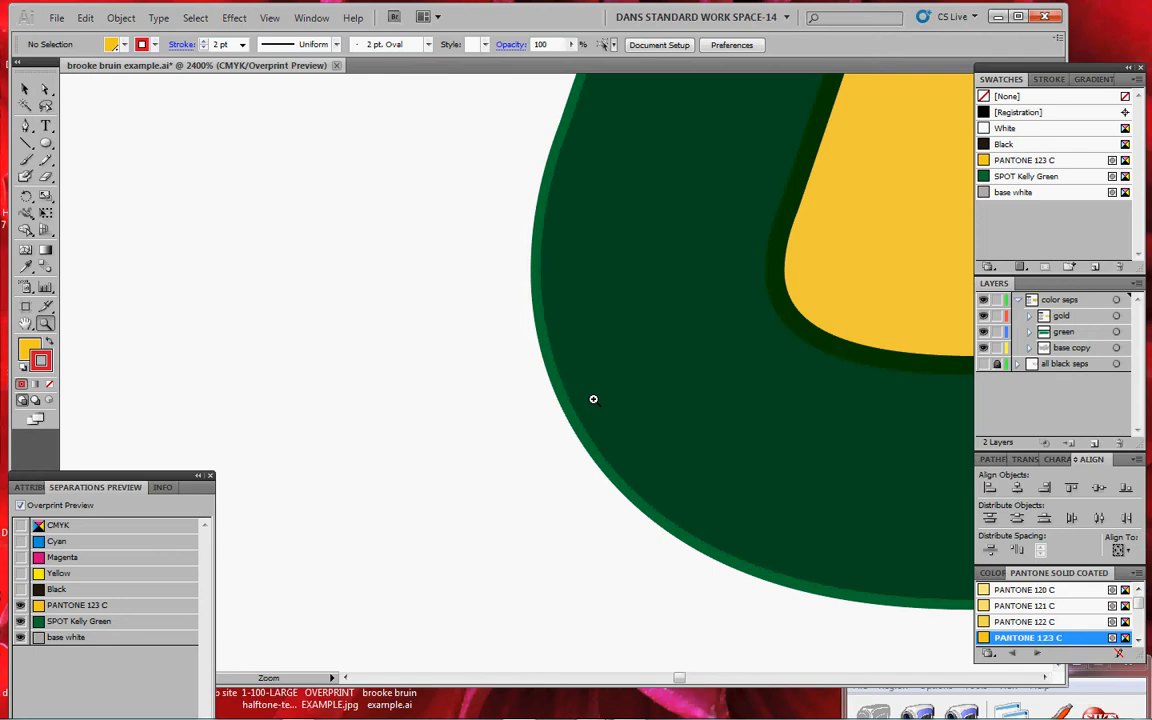
Step: Hide the base white and SPOT Kelly Green plates and view the PANTONE 123 C plate alone across the whole artwork
click(20, 630)
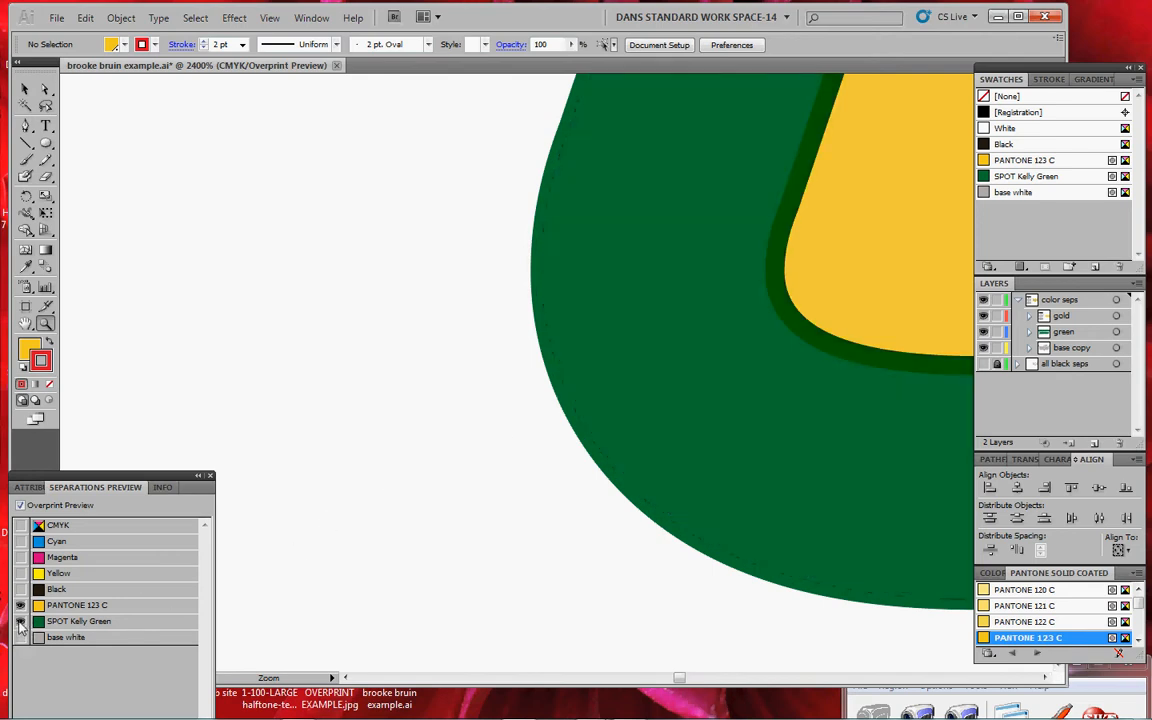
click(20, 622)
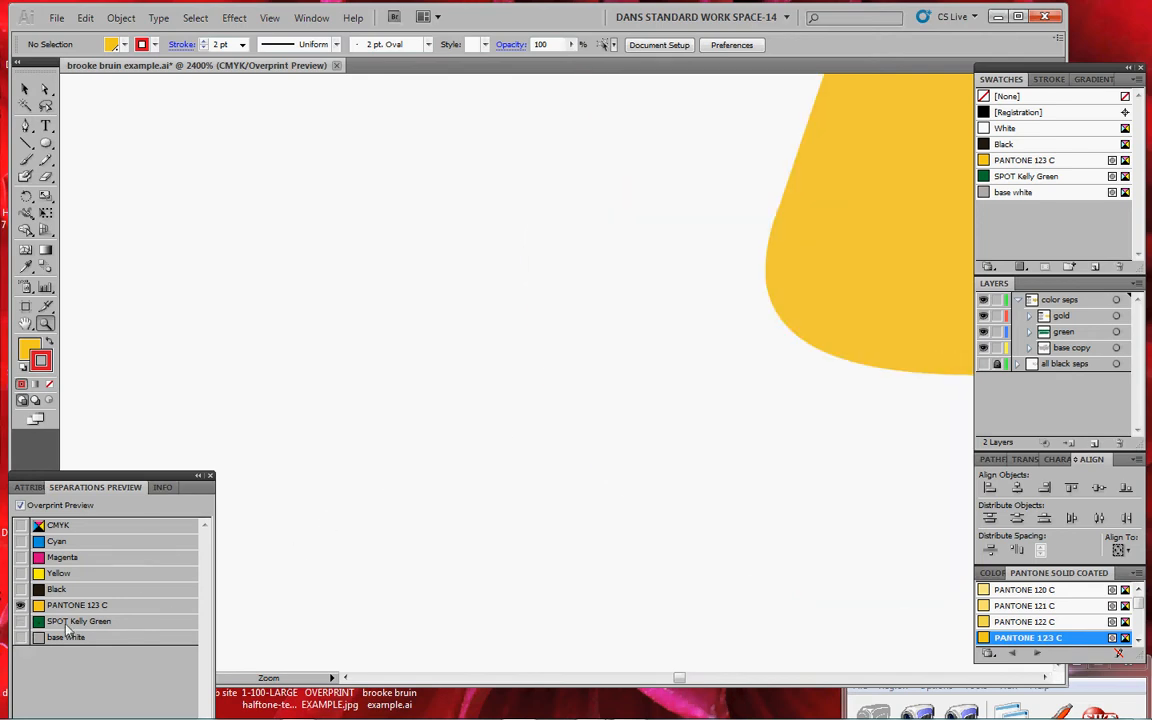
alt+click(752, 400)
alt+click(755, 399)
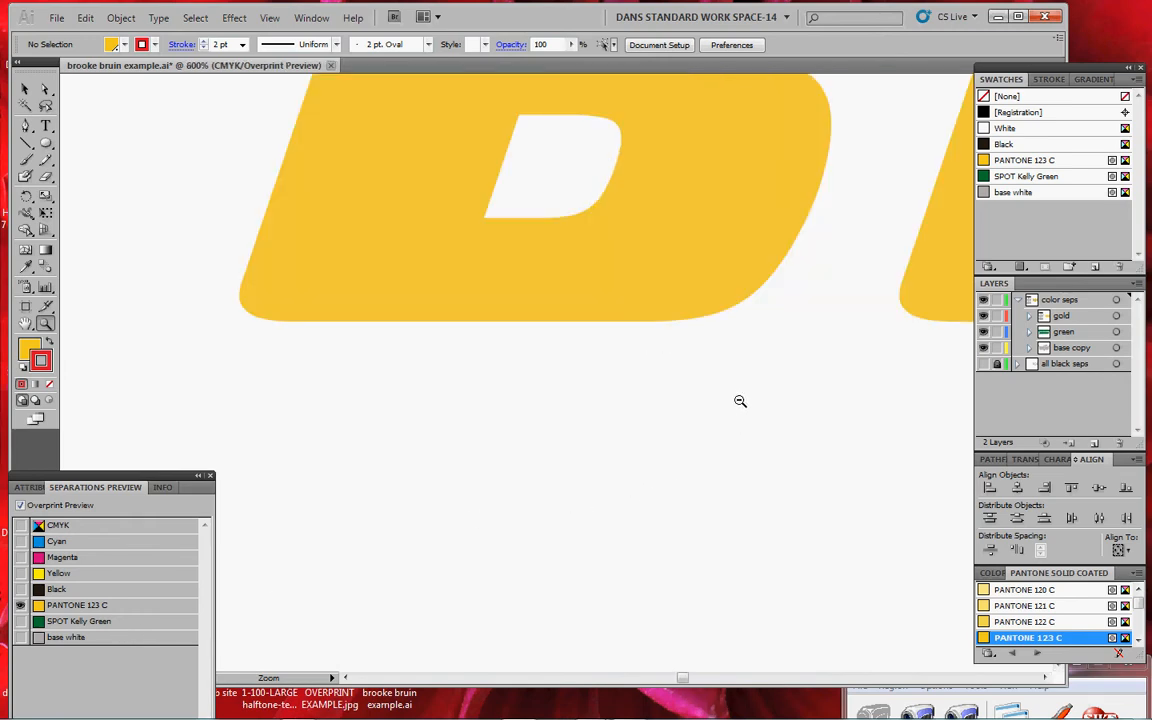
alt+click(722, 398)
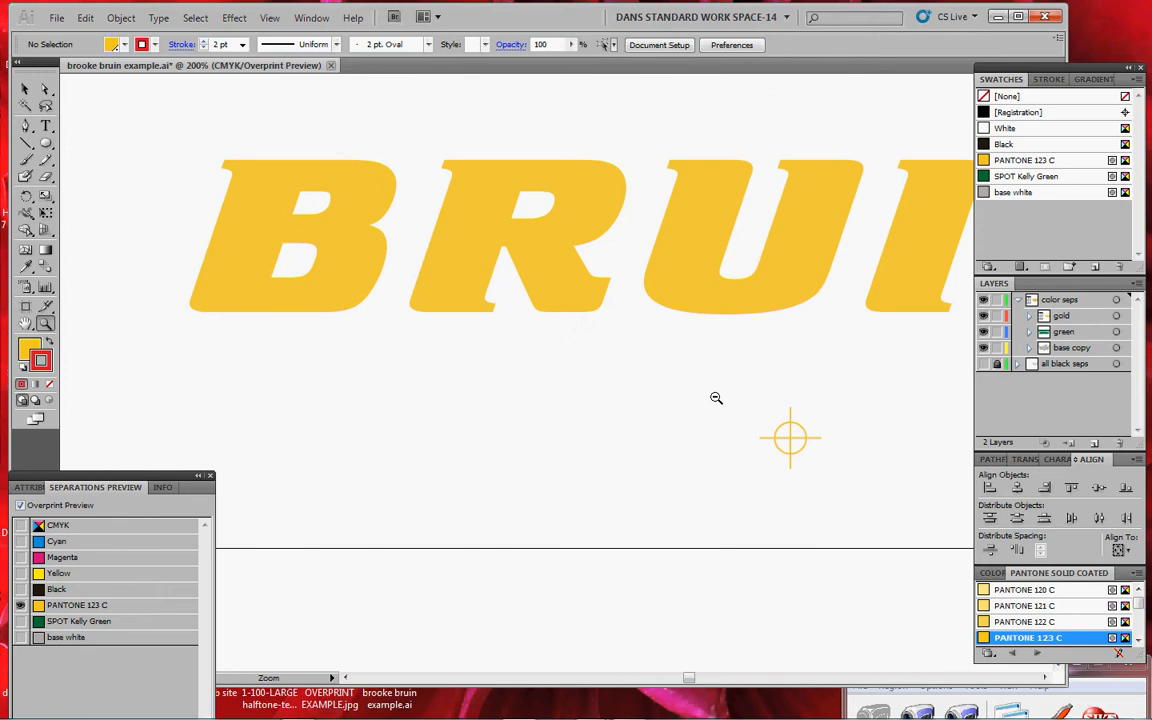
alt+click(716, 398)
alt+click(716, 398)
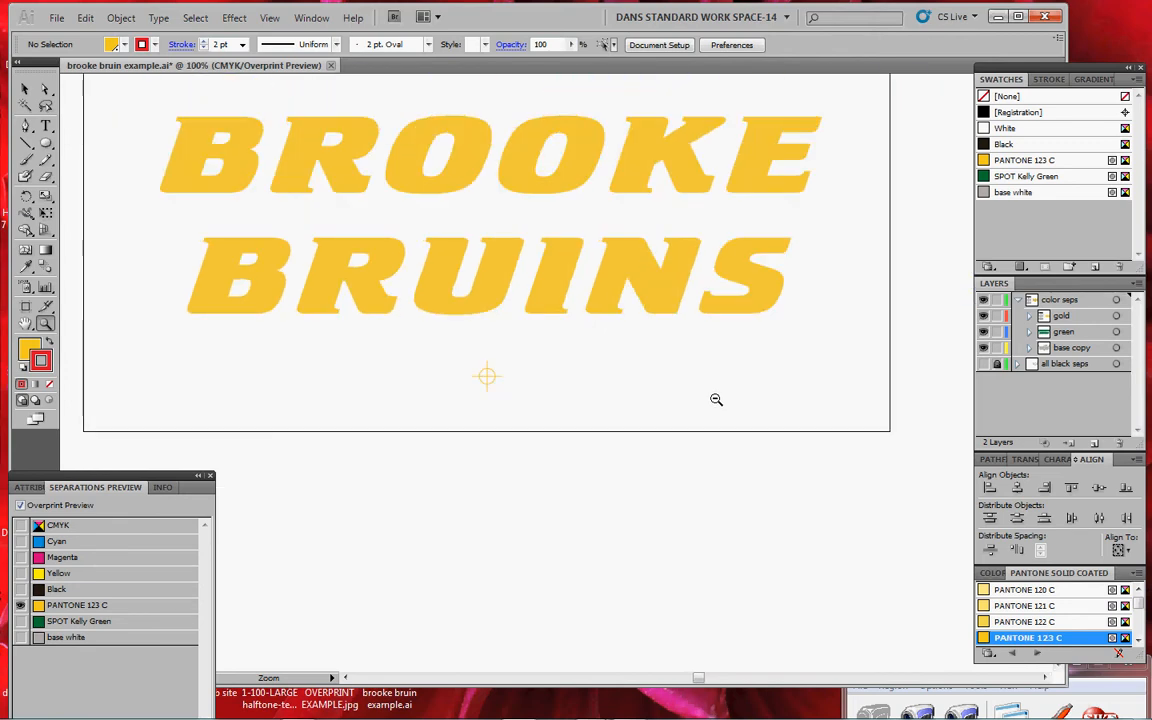
alt+click(712, 396)
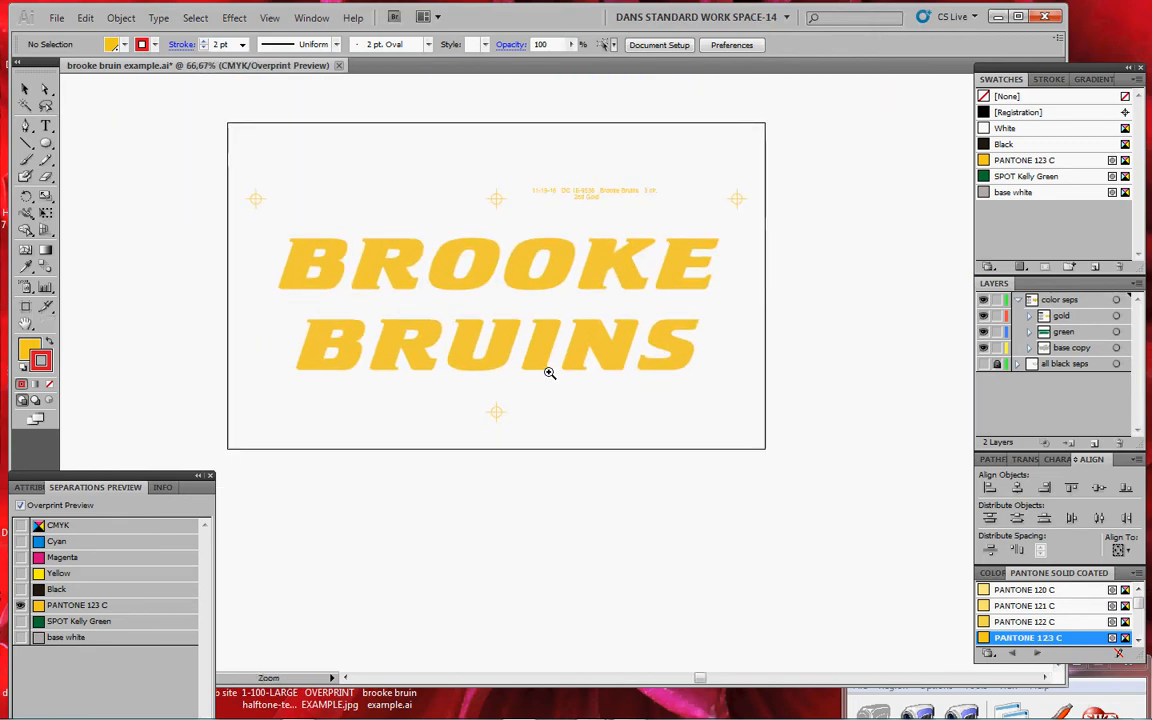
click(549, 372)
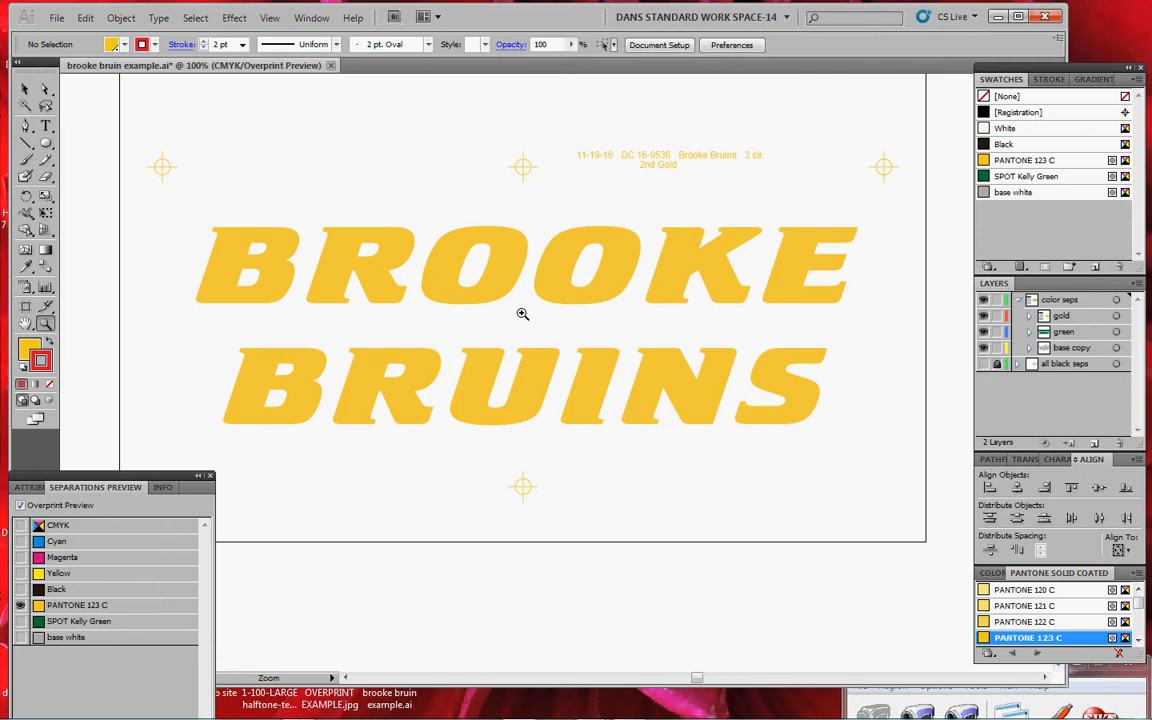
Step: Show the SPOT Kelly Green plate, view it without PANTONE 123 C, and show the gold plate again
click(20, 621)
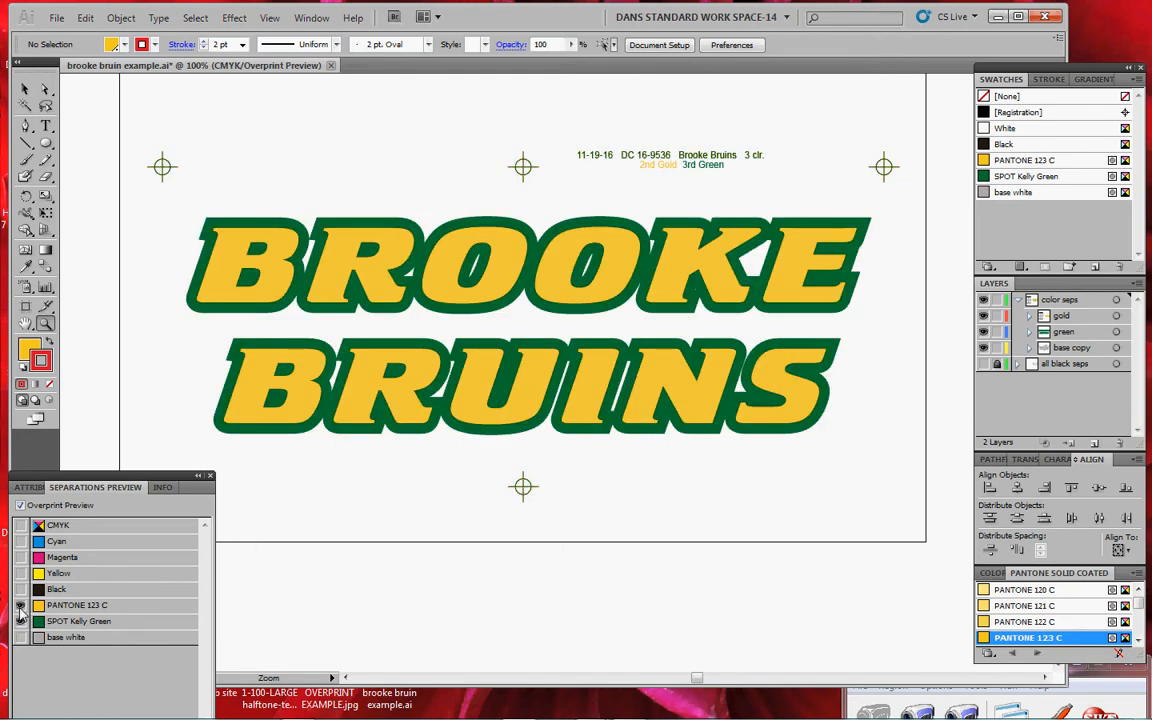
click(20, 607)
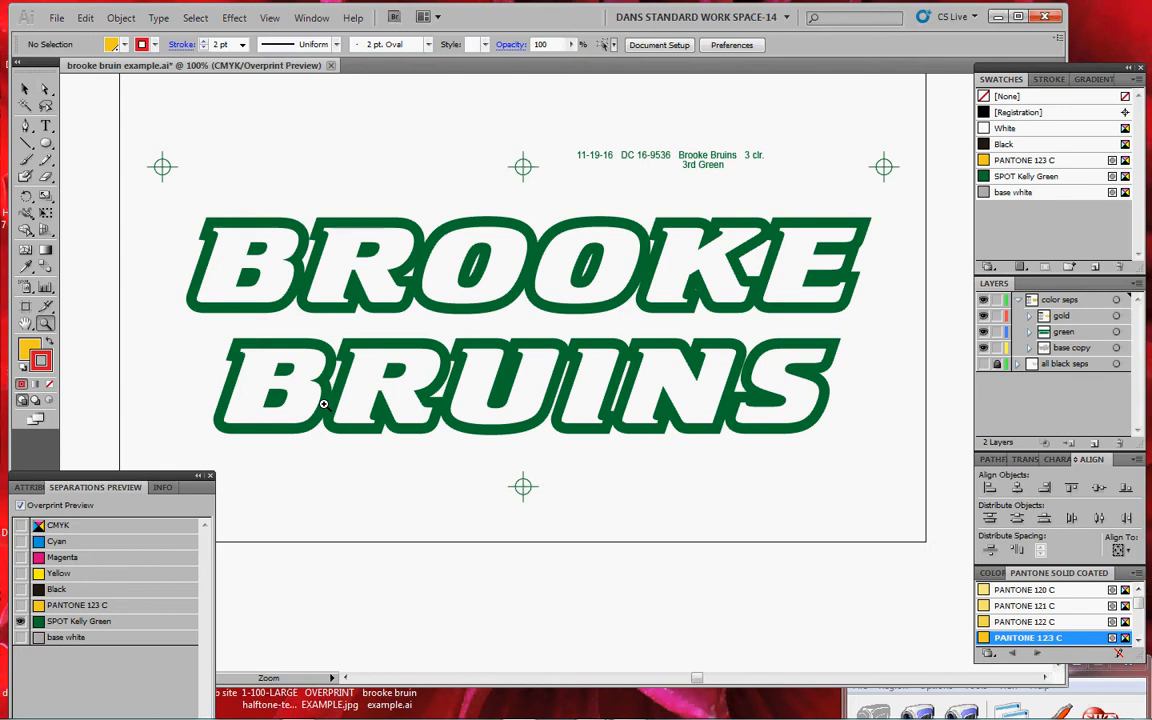
click(20, 605)
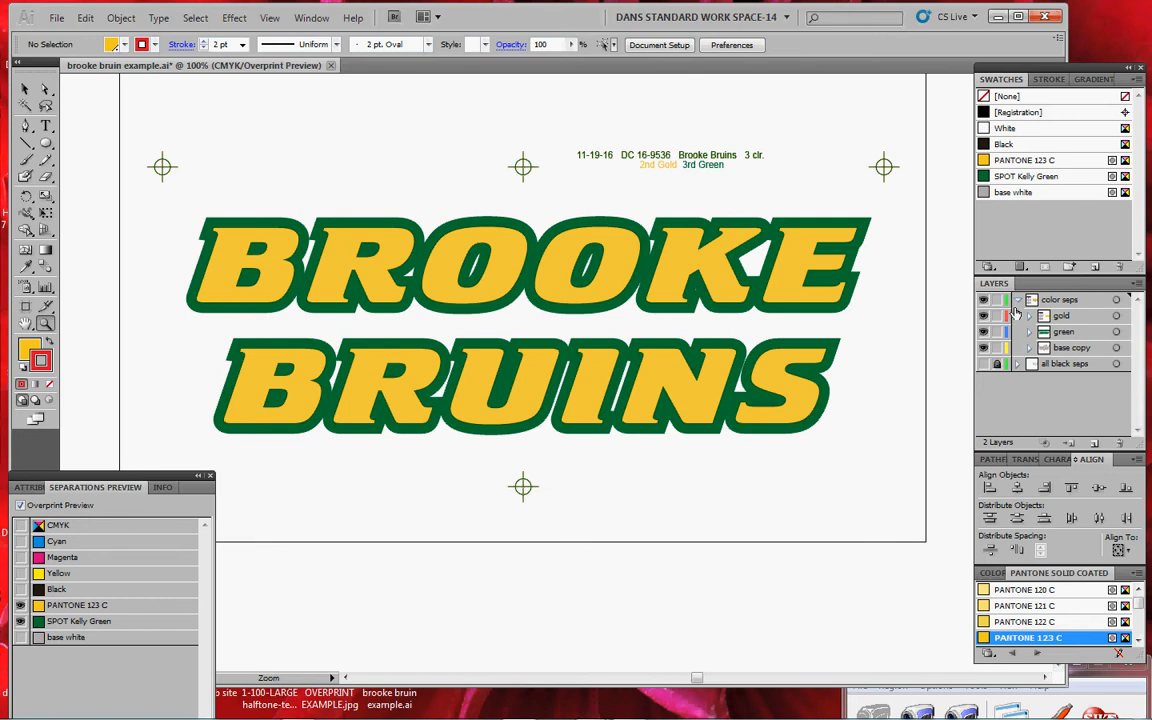
Step: Move the info copy sublayer out of base copy to above gold in color seps, and hide the base copy sublayer
click(984, 347)
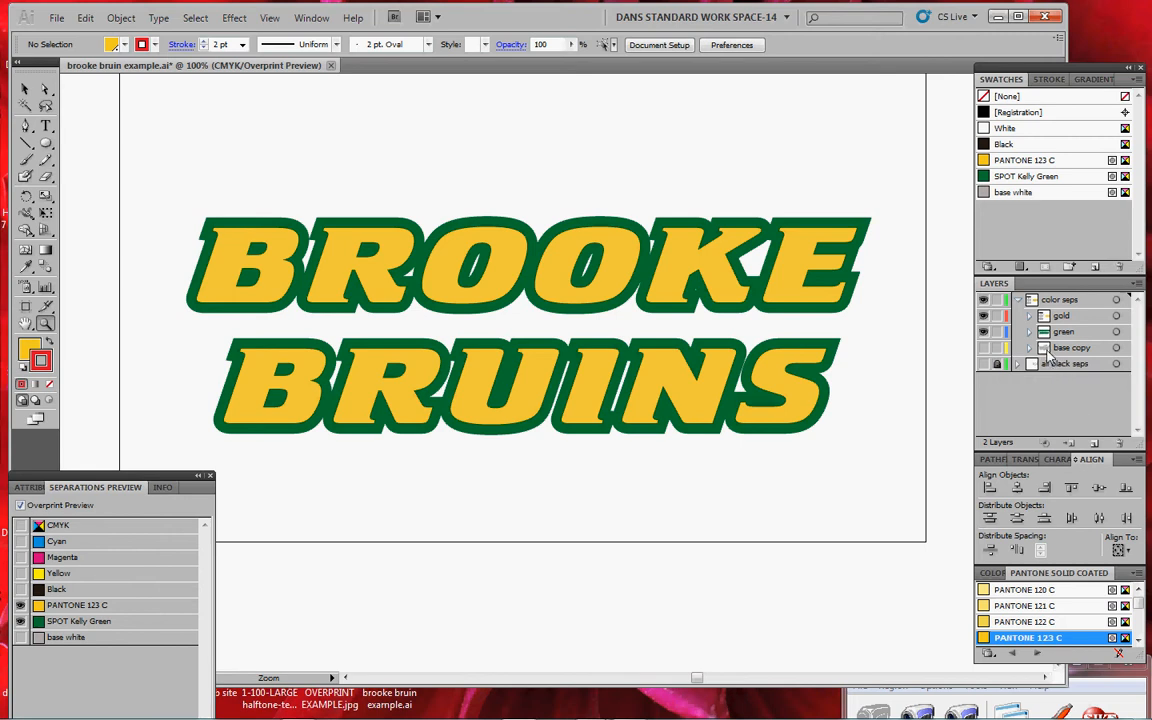
click(1047, 350)
click(1030, 348)
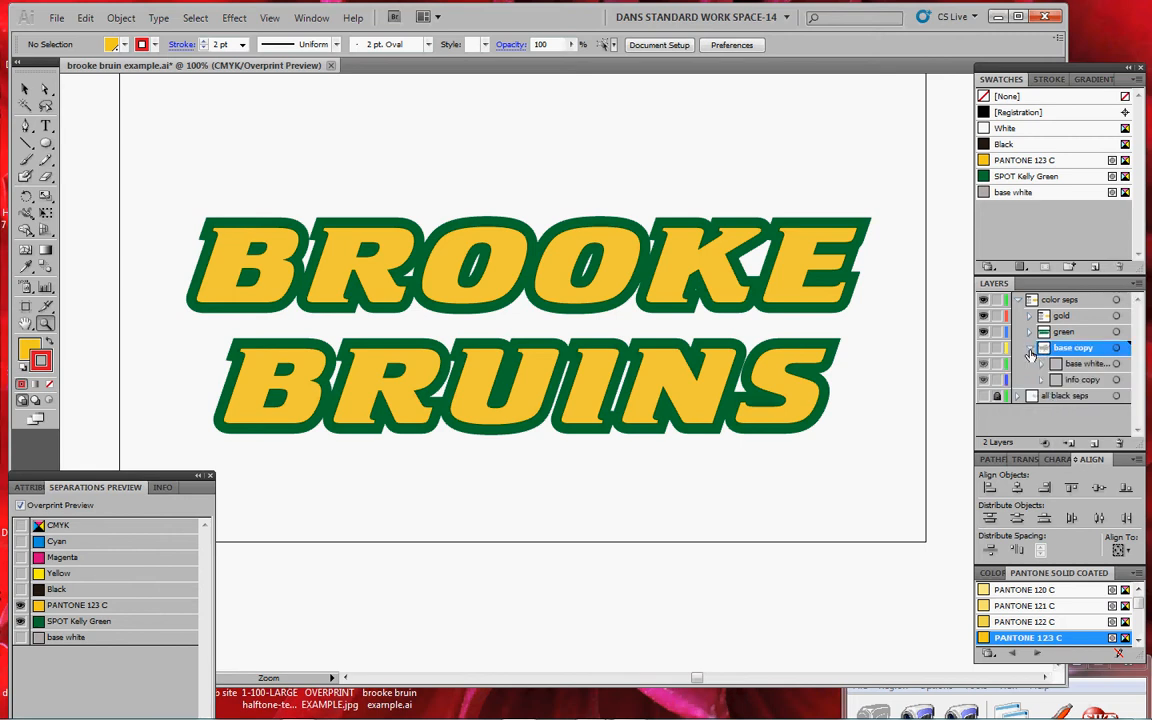
click(1055, 365)
click(1057, 380)
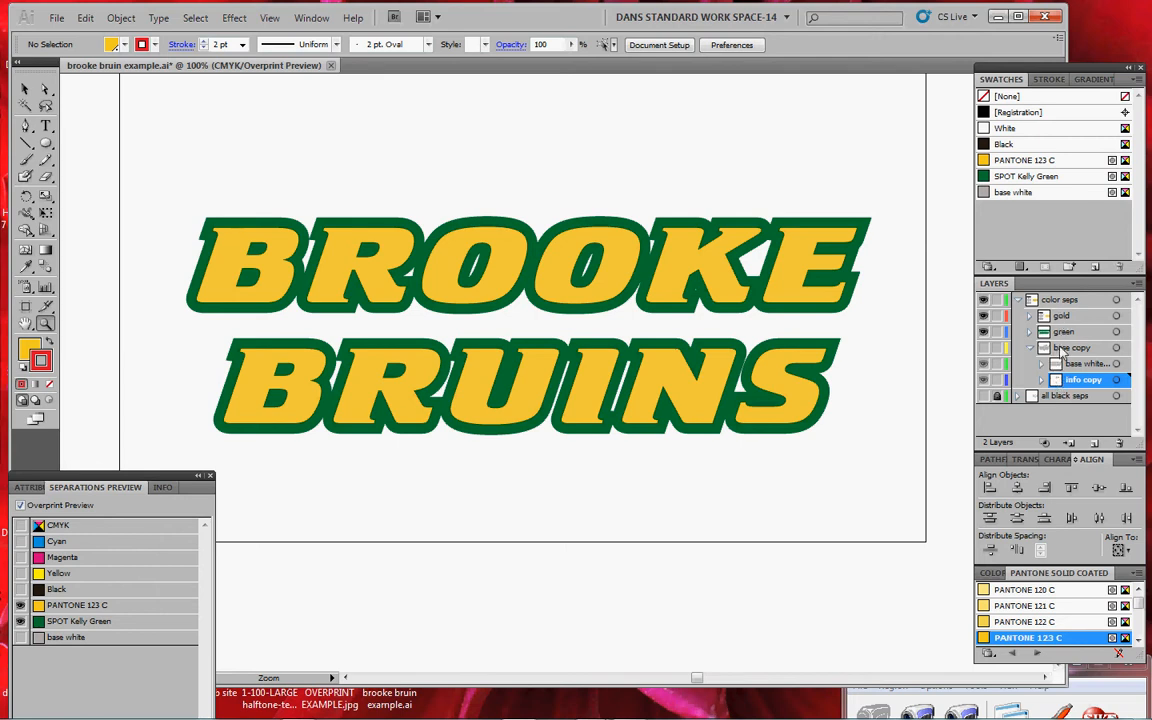
click(984, 348)
drag(1056, 385, 1054, 312)
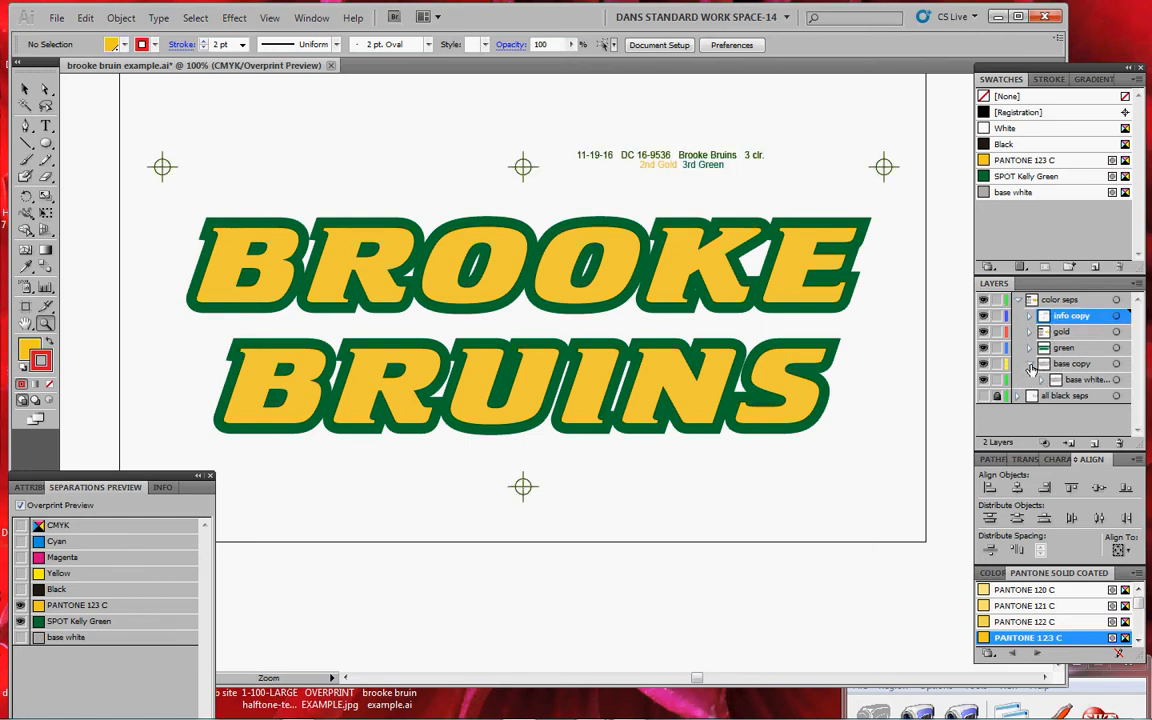
click(1031, 365)
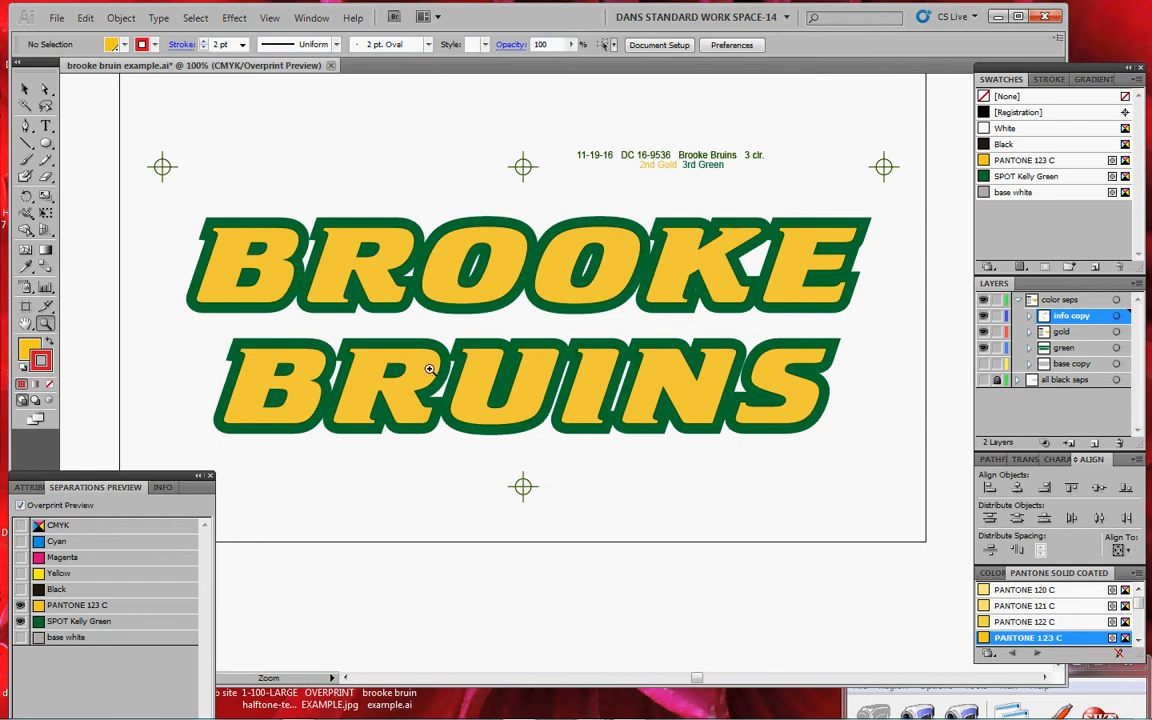
Step: Display the print output options and exclude the base white ink from printing
drag(139, 474, 143, 479)
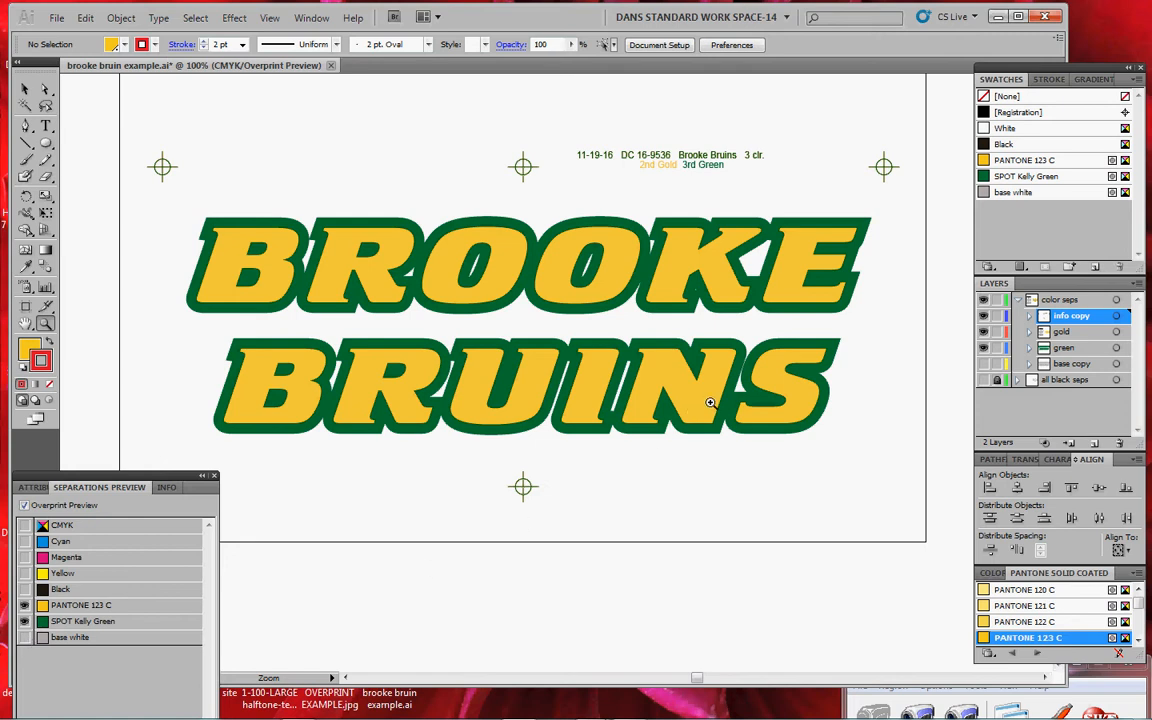
key(v)
key(ctrl+p)
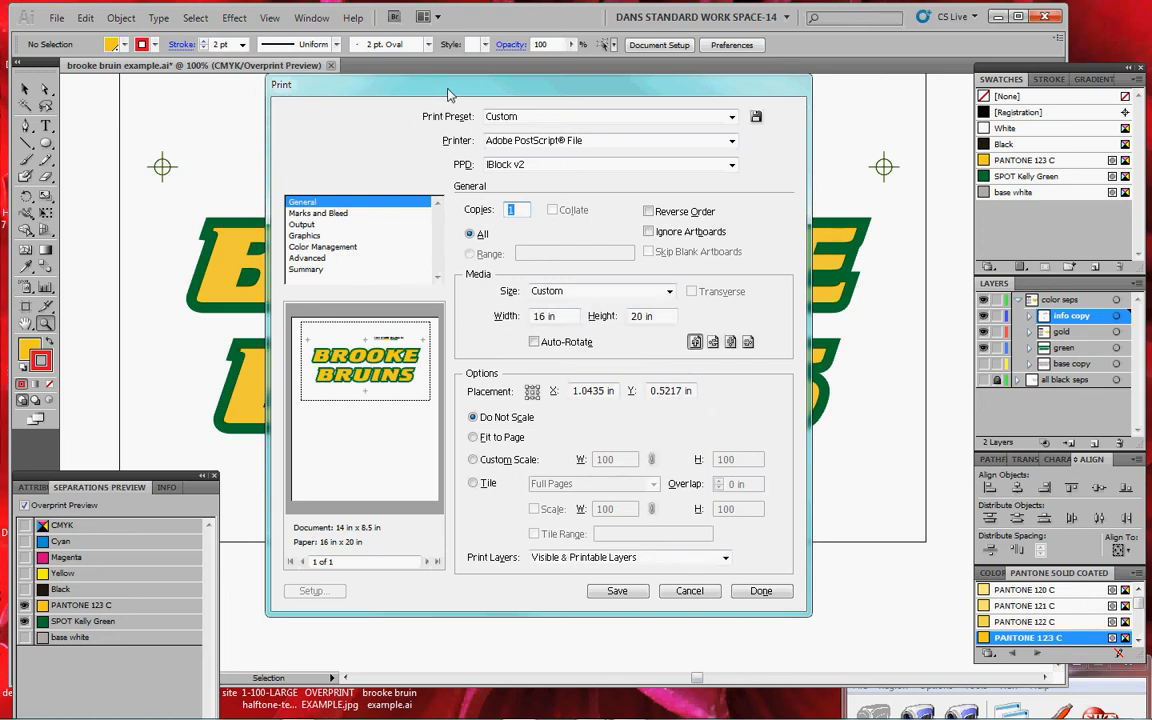
drag(449, 94, 451, 88)
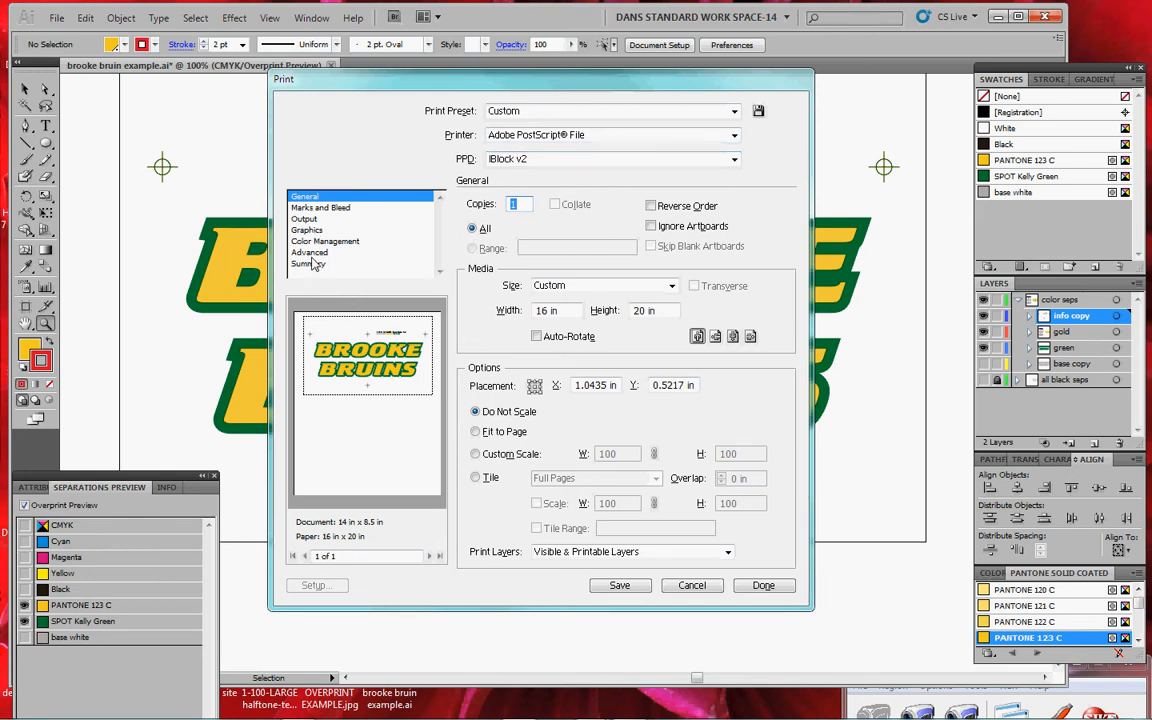
click(305, 219)
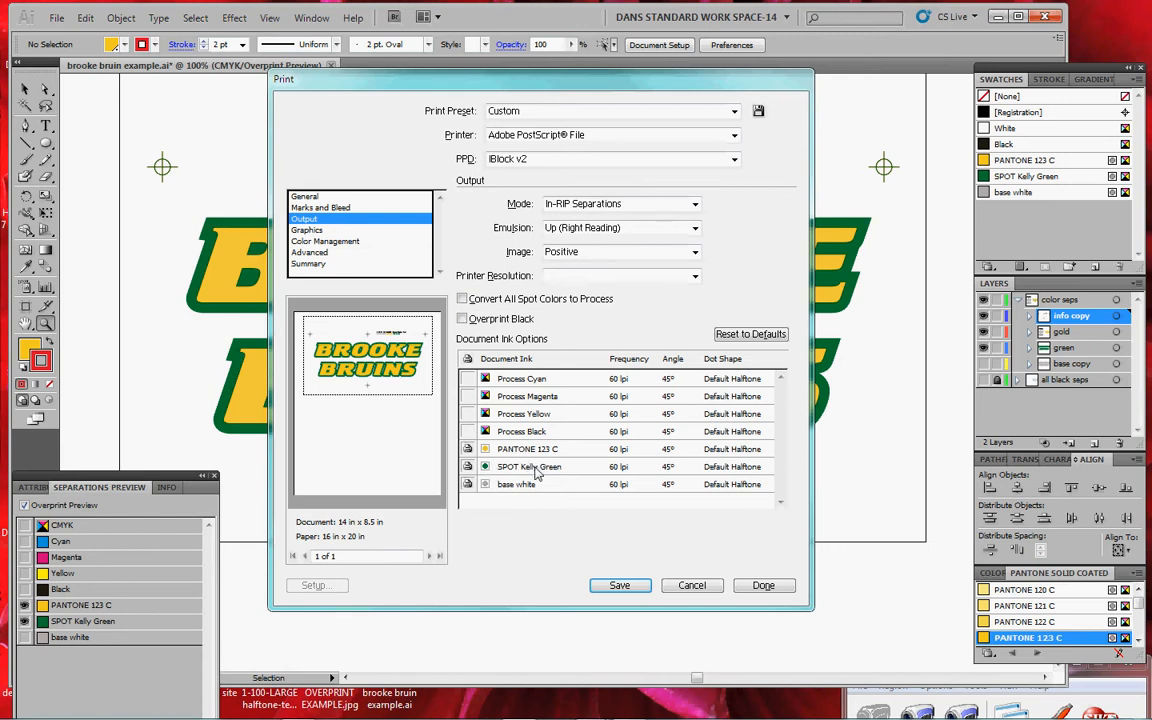
click(467, 485)
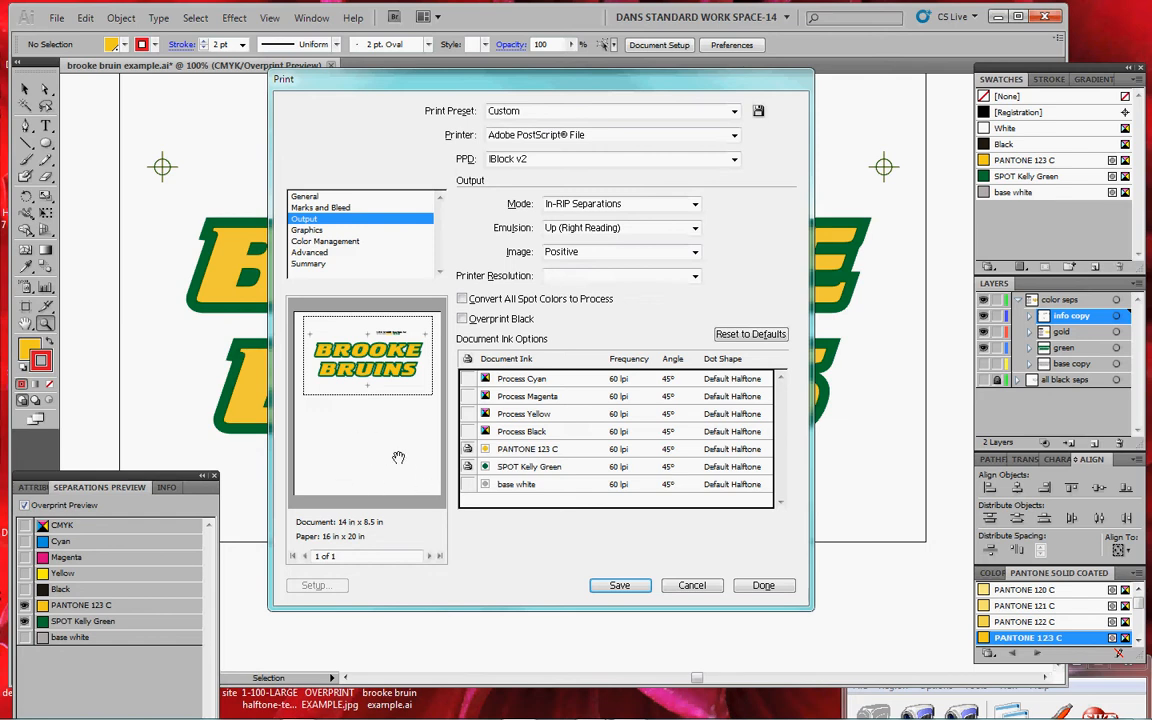
Step: Try setting the SPOT Kelly Green ink's frequency to 45 lpi and its angle to 22.5°
click(630, 468)
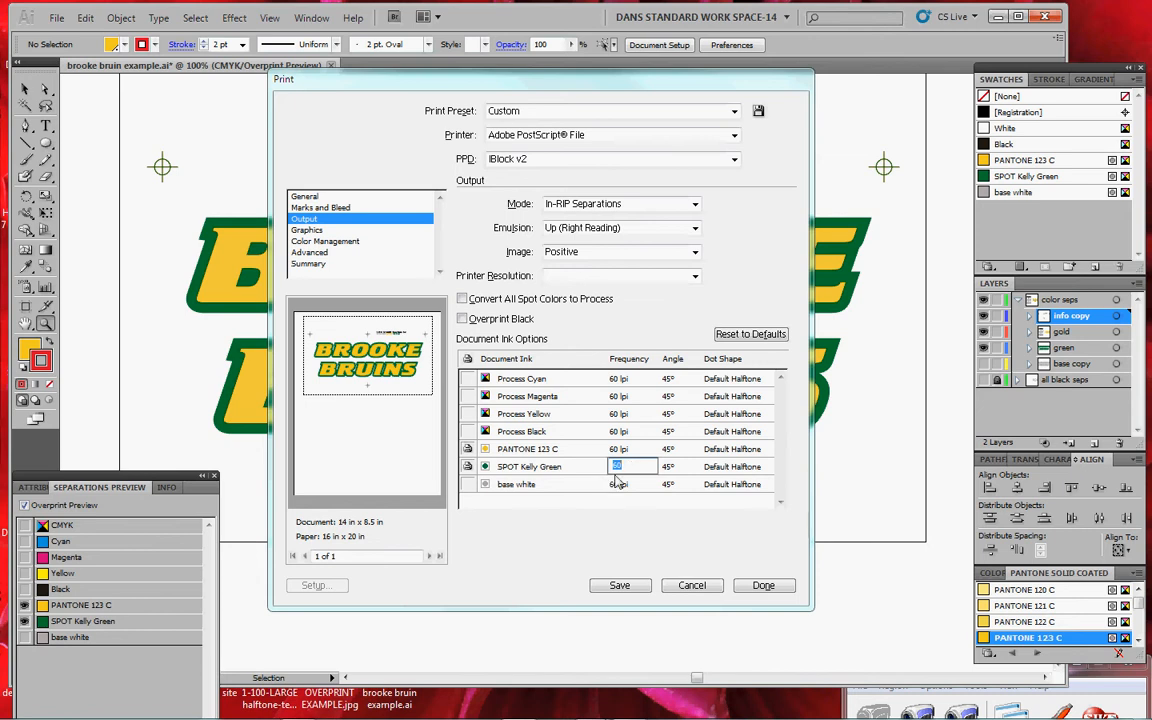
click(625, 467)
drag(624, 467, 613, 468)
text(45)
click(674, 467)
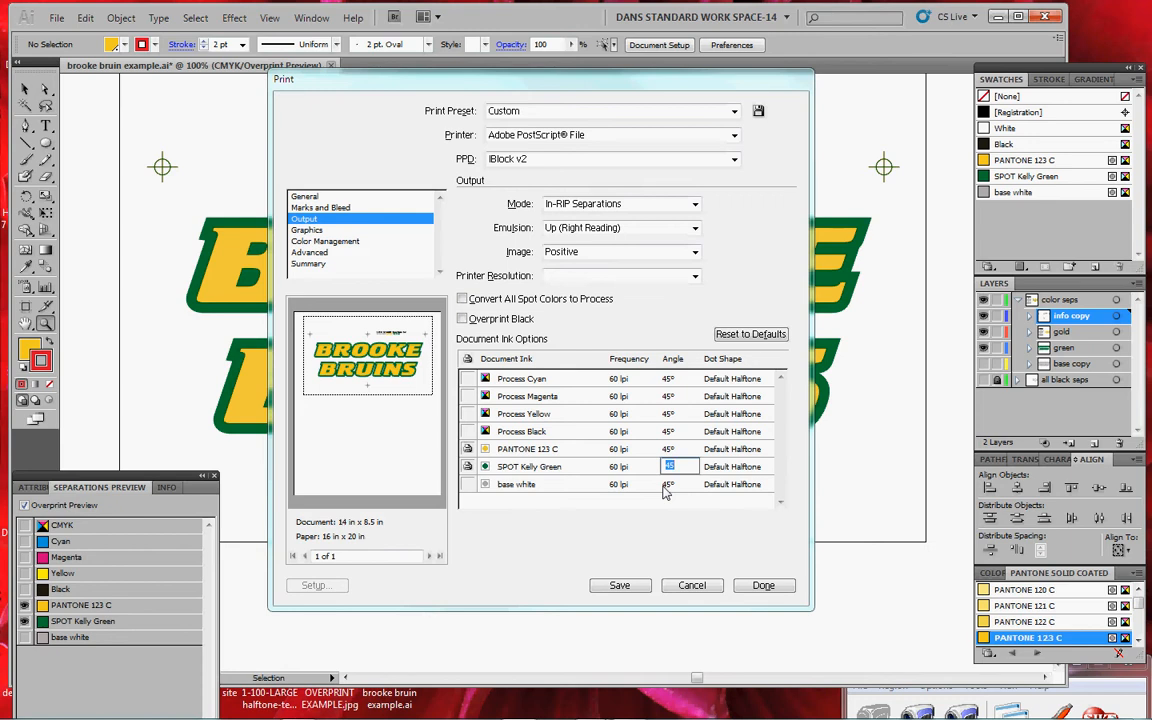
text(22.5)
click(735, 472)
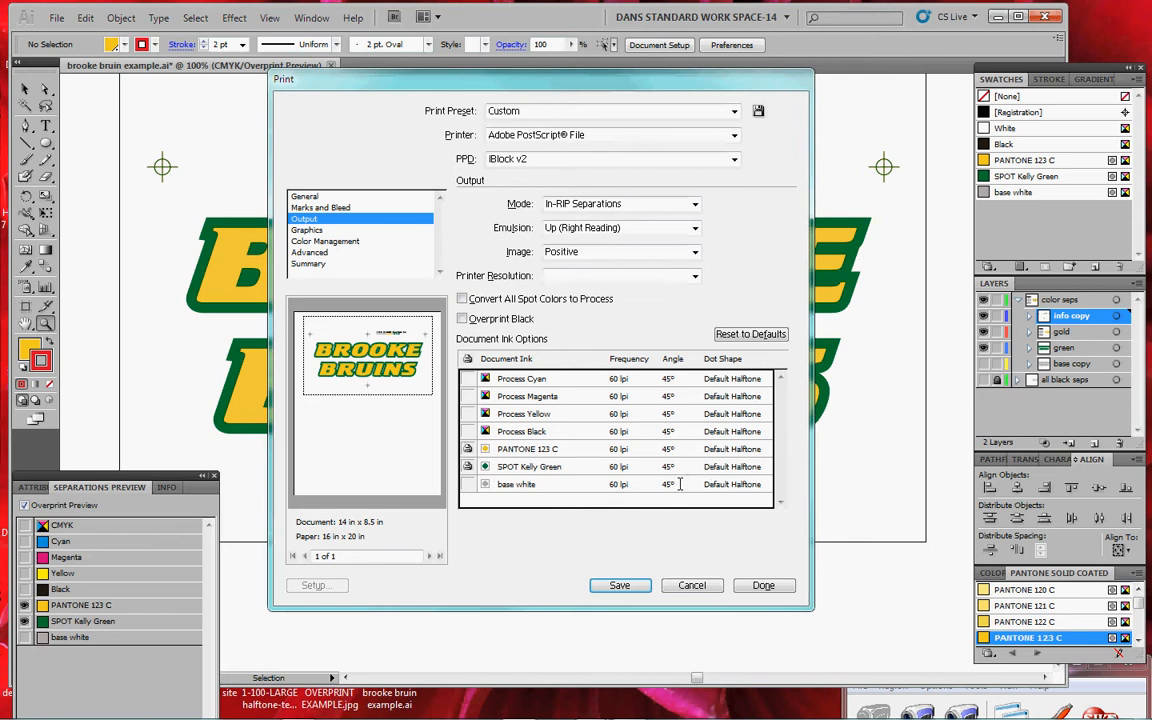
Step: Try the 22.5° angle for SPOT Kelly Green again, return it to 45°, and cancel the print setup
click(615, 467)
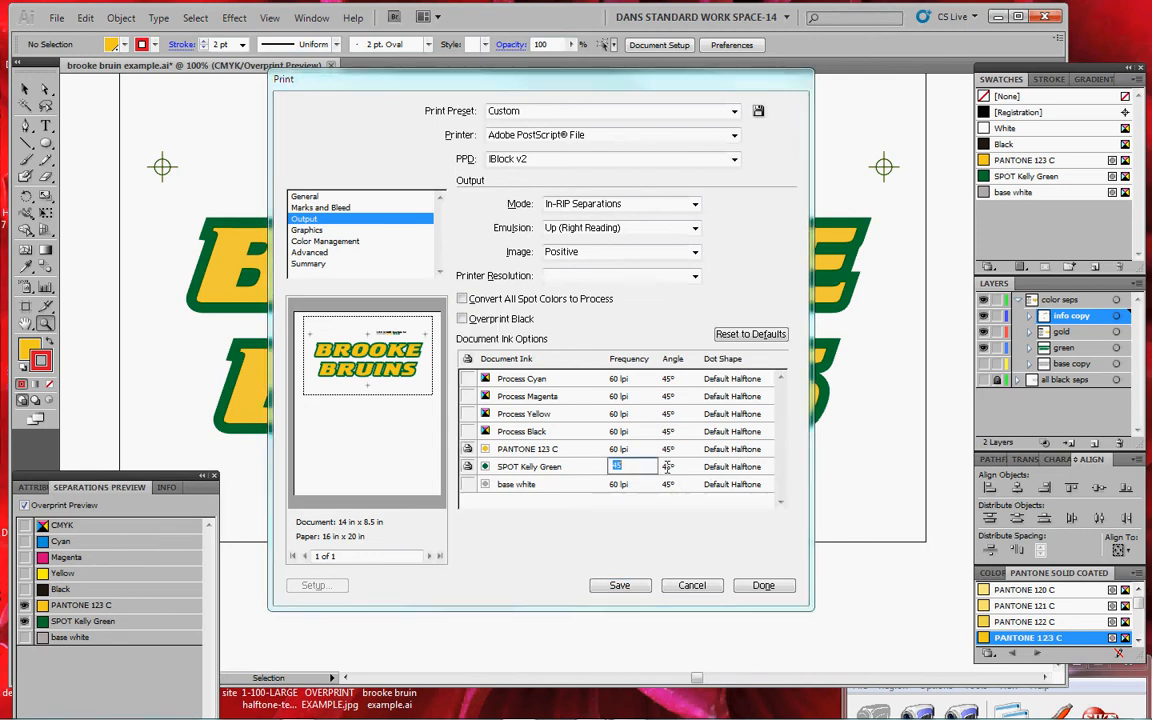
click(685, 466)
text(22.5)
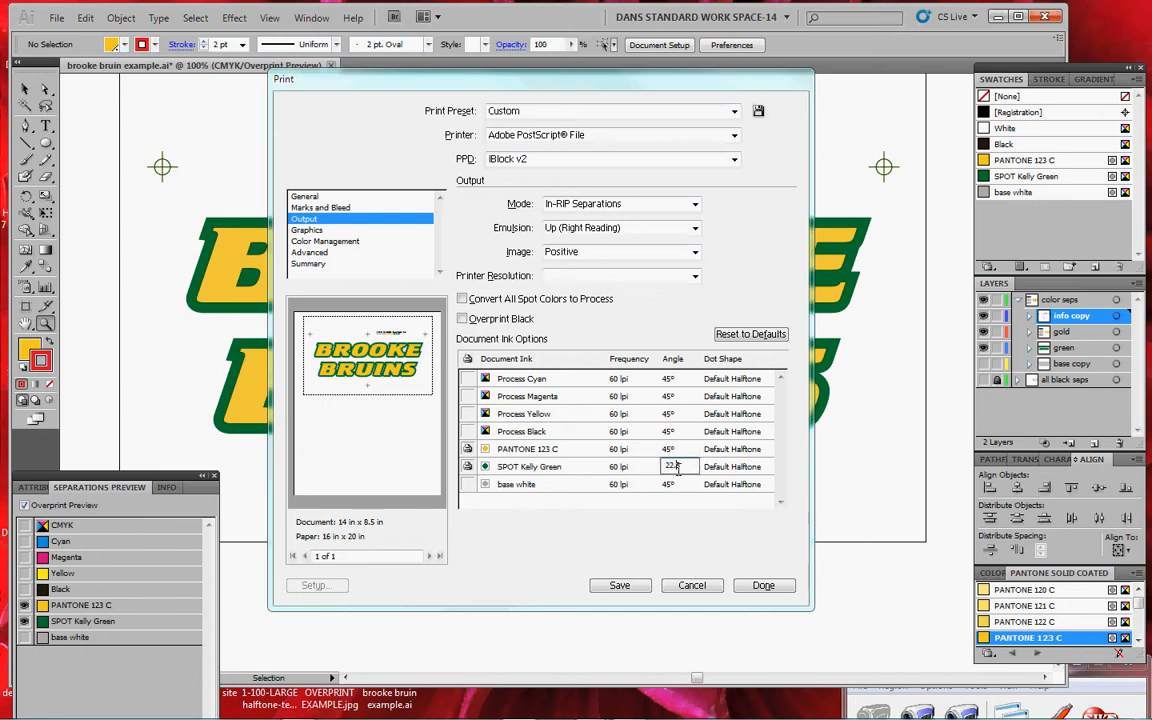
click(720, 476)
click(685, 466)
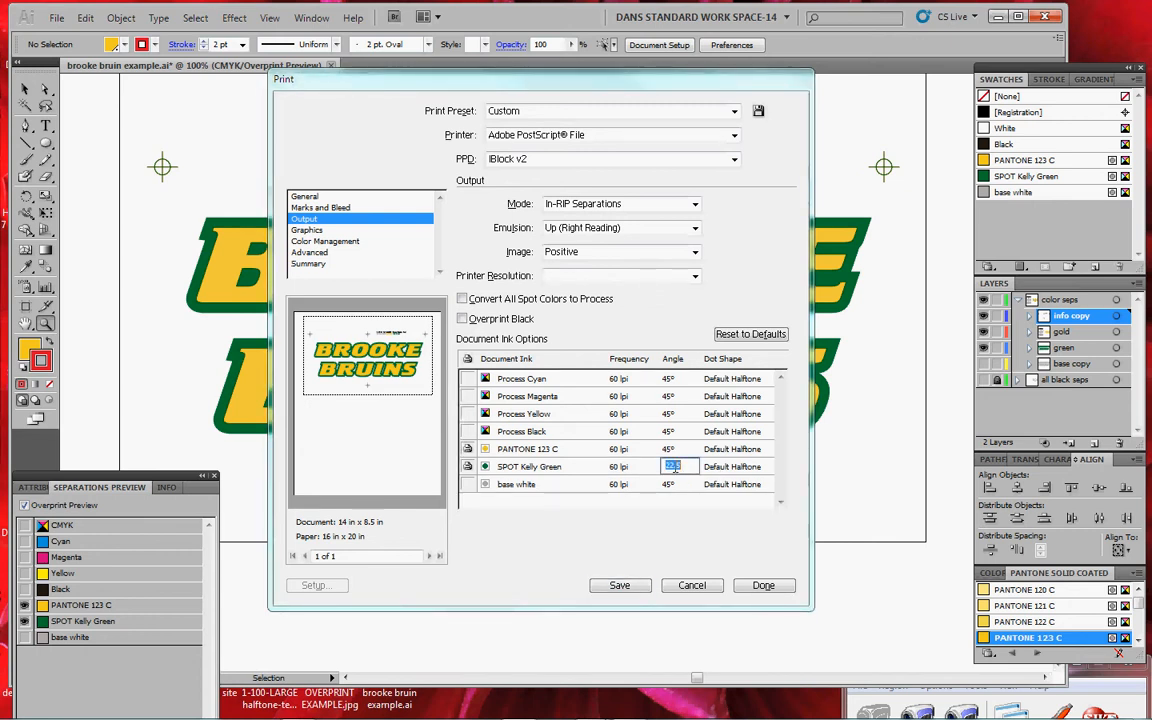
text(45)
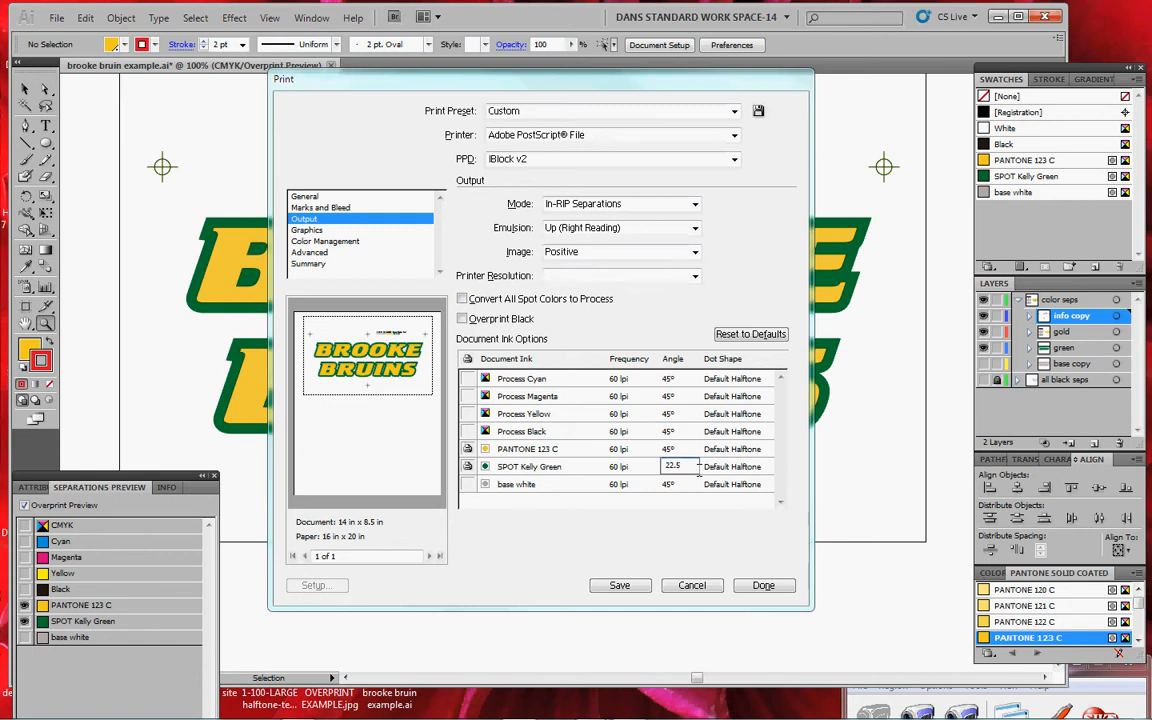
click(738, 474)
click(674, 467)
click(720, 470)
click(715, 471)
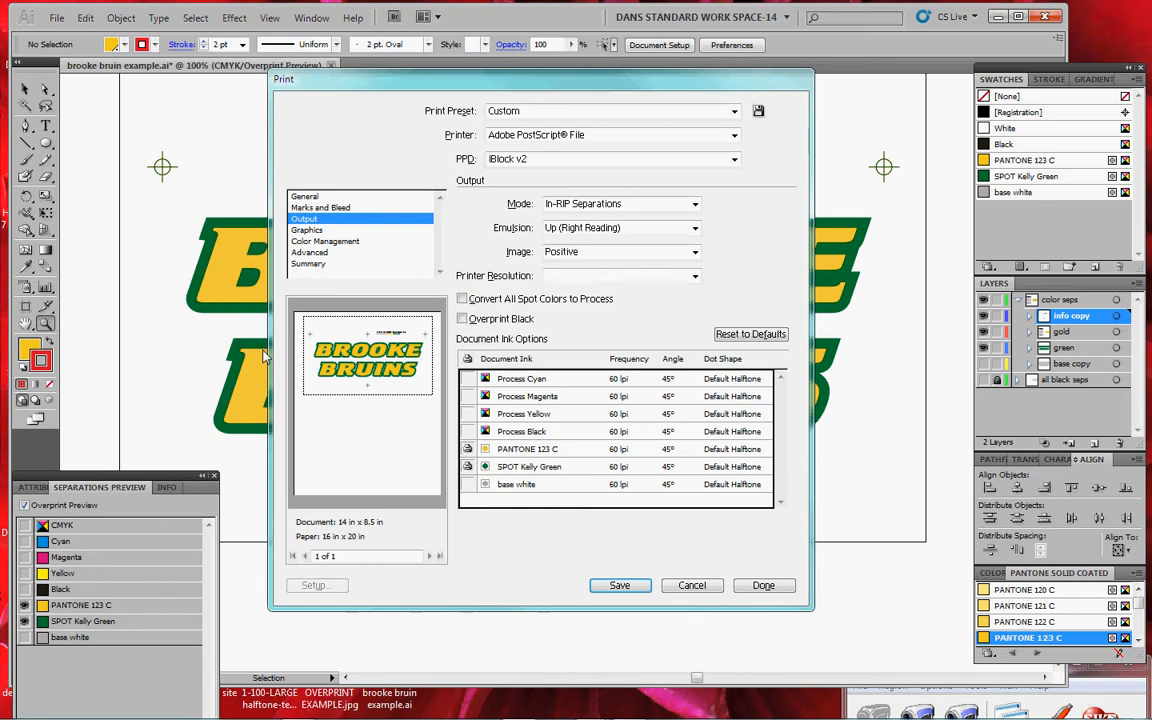
click(692, 585)
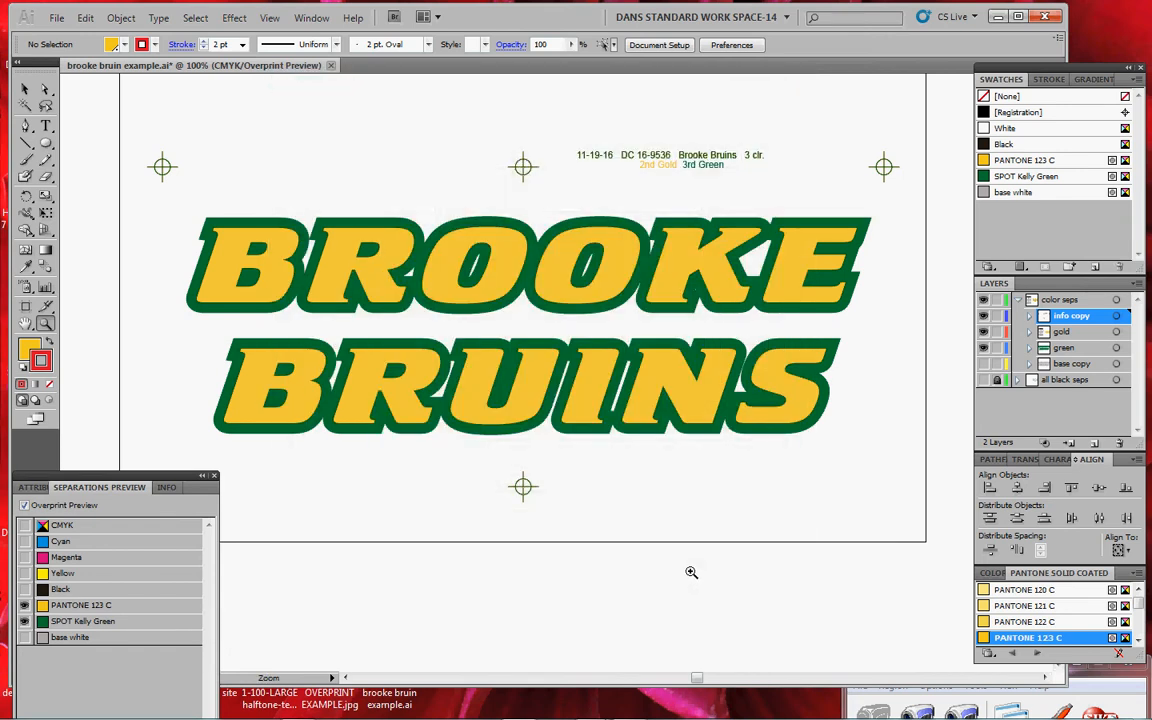
Step: Show the base copy and all black seps layers, expand all black seps, and unlock it with its sublayers
alt+click(384, 418)
alt+click(405, 416)
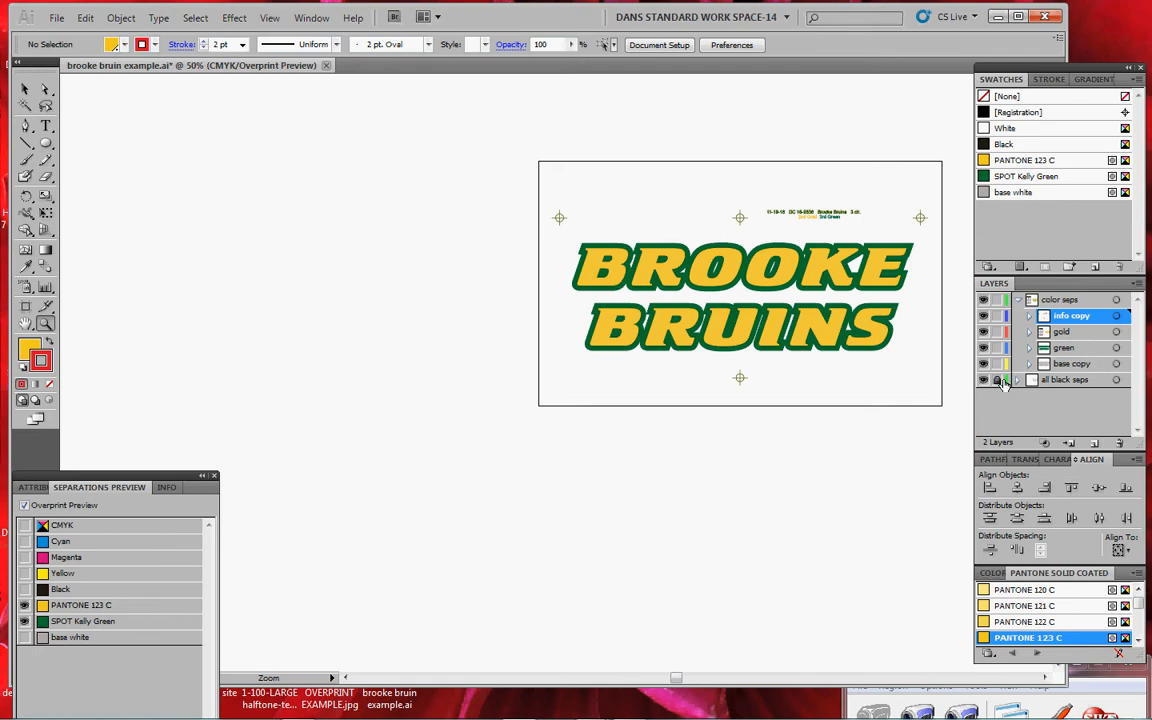
click(1018, 381)
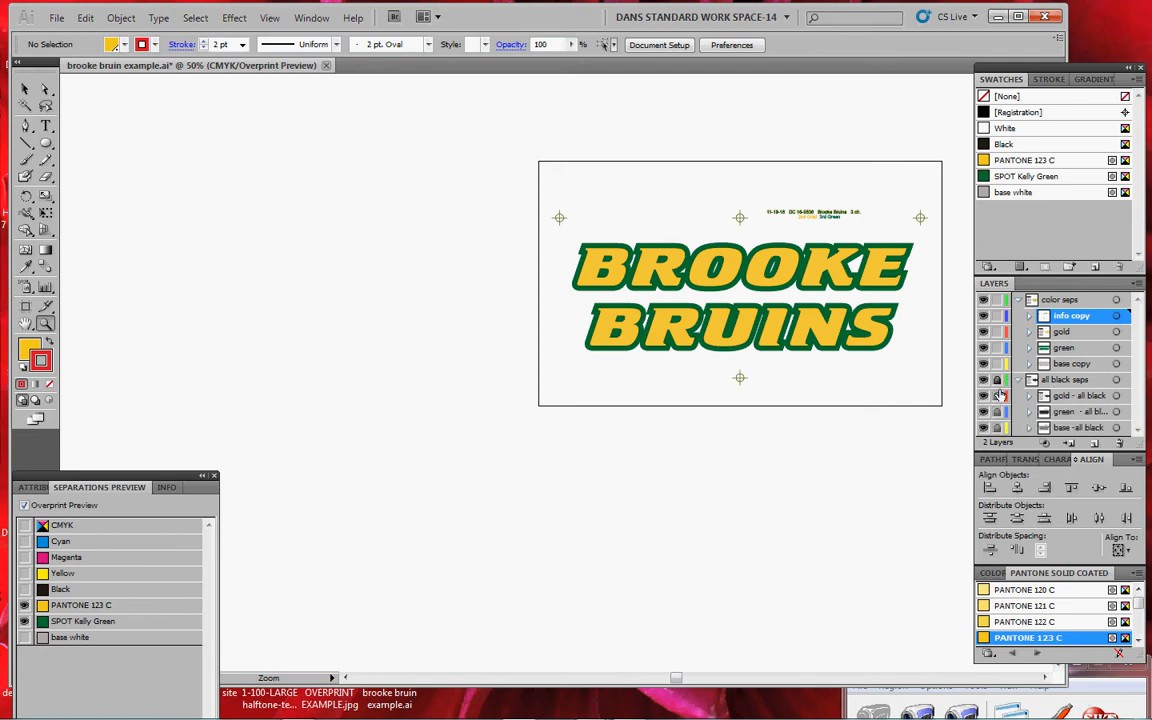
drag(1139, 446, 1139, 489)
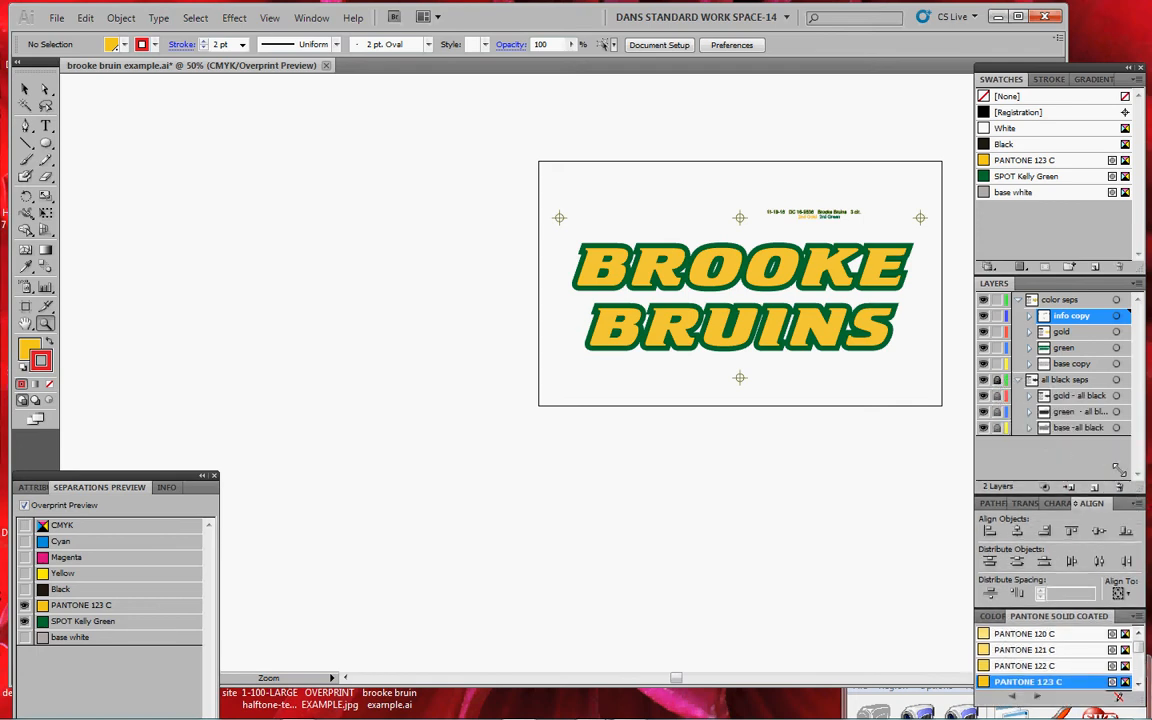
click(998, 381)
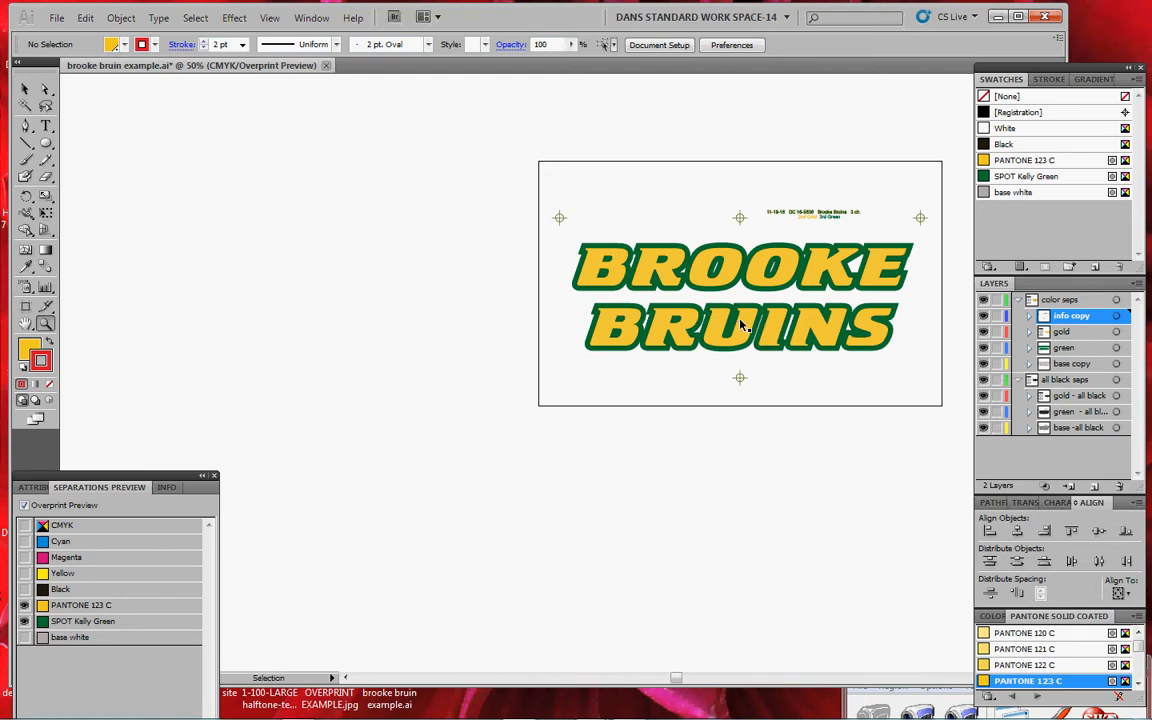
Step: View the artwork as outlines and return it to normal preview without overprint, showing the all-black separations beside the color design
key(ctrl+y)
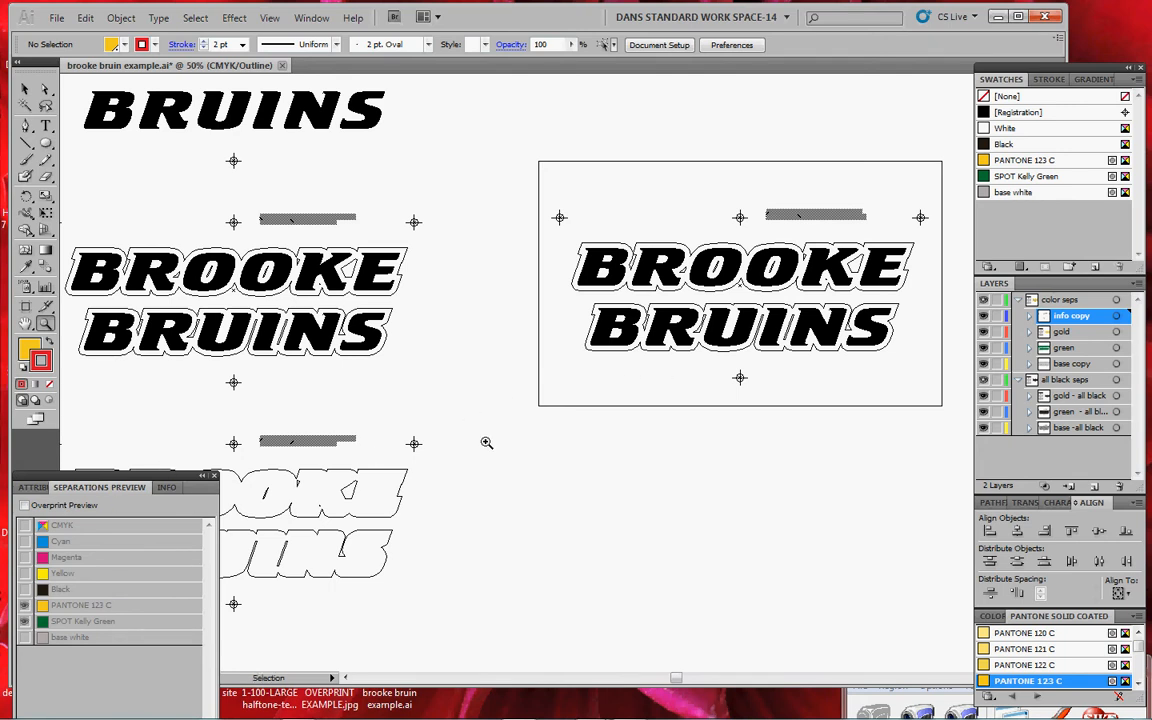
key(ctrl+y)
drag(488, 385, 526, 398)
drag(390, 371, 411, 374)
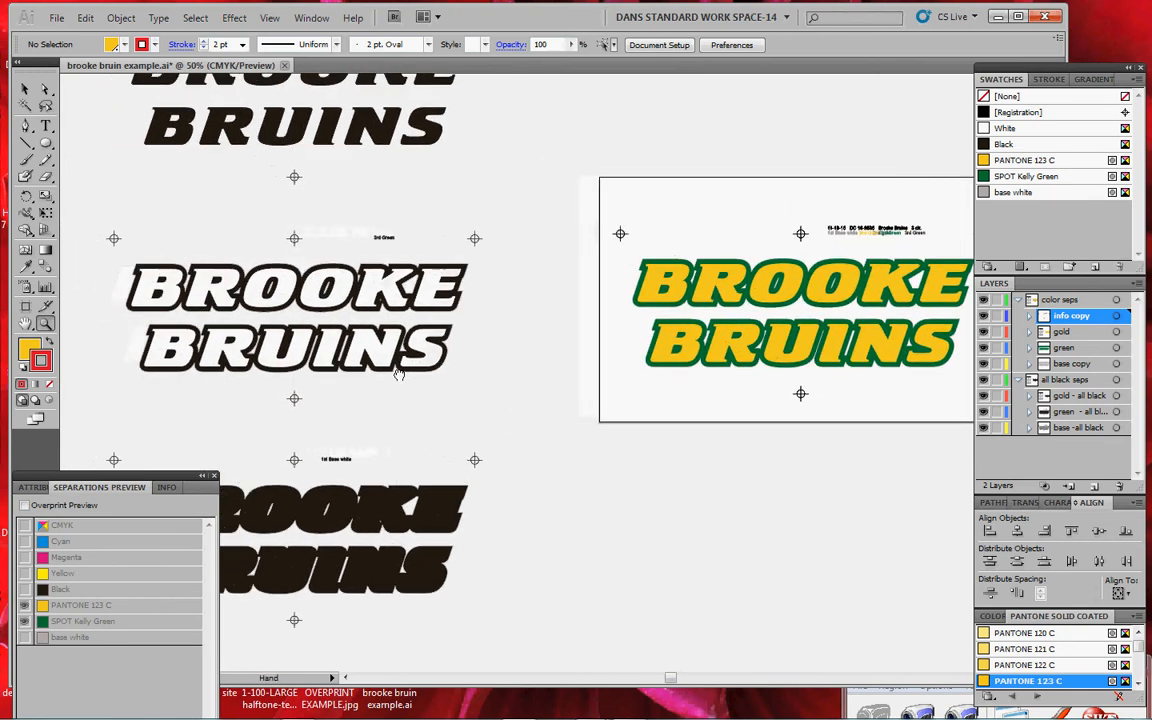
drag(694, 228, 520, 282)
Step: Place a duplicate of the complete color artwork with its registration marks above the artboard
drag(422, 241, 843, 484)
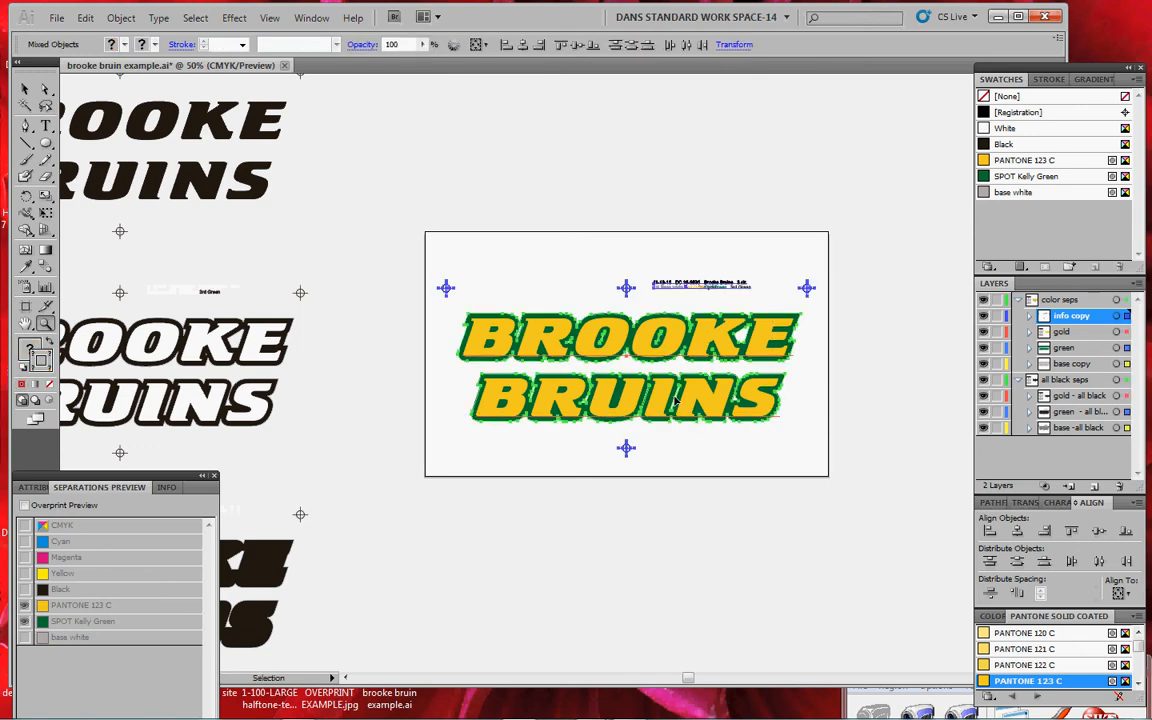
drag(667, 409, 650, 427)
key(ctrl+shift+a)
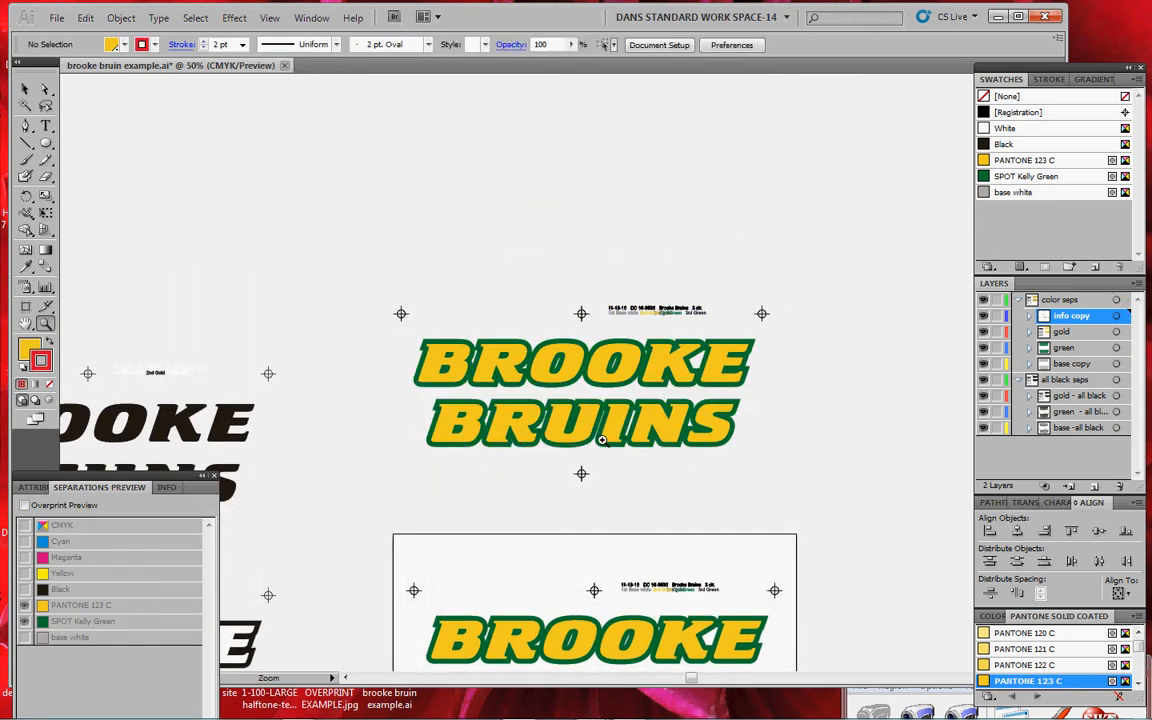
drag(586, 463, 615, 404)
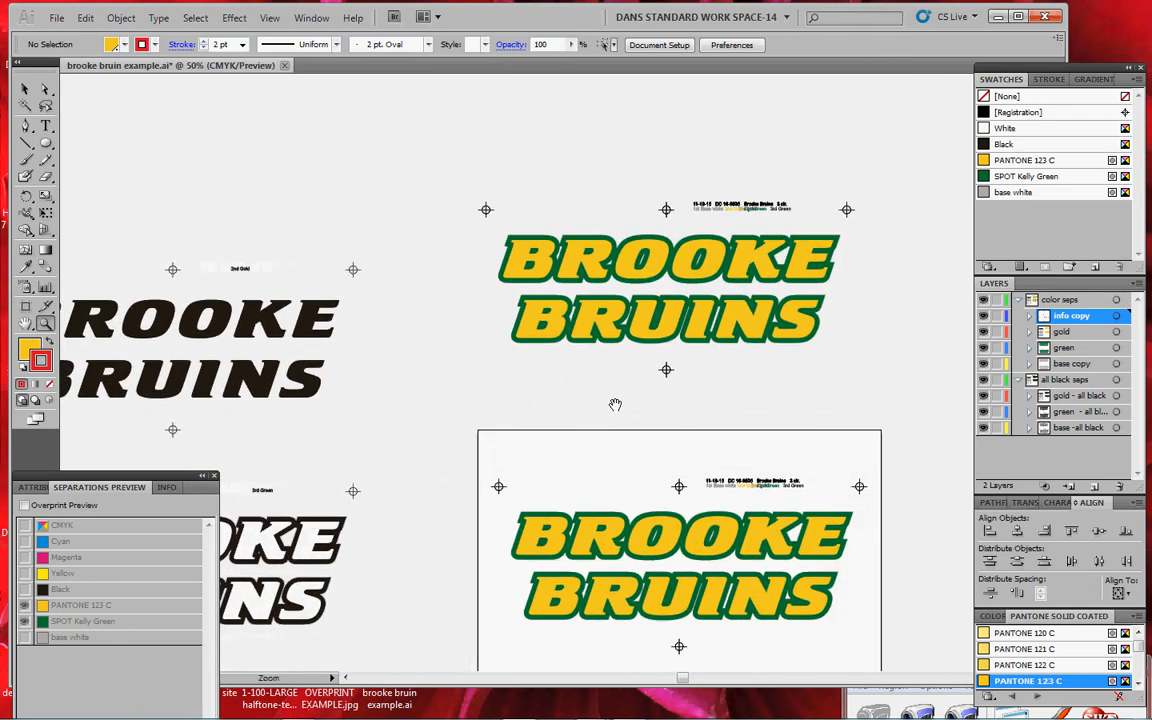
Step: Examine the all-black gold, green and base white separations and their labels
drag(441, 496, 675, 444)
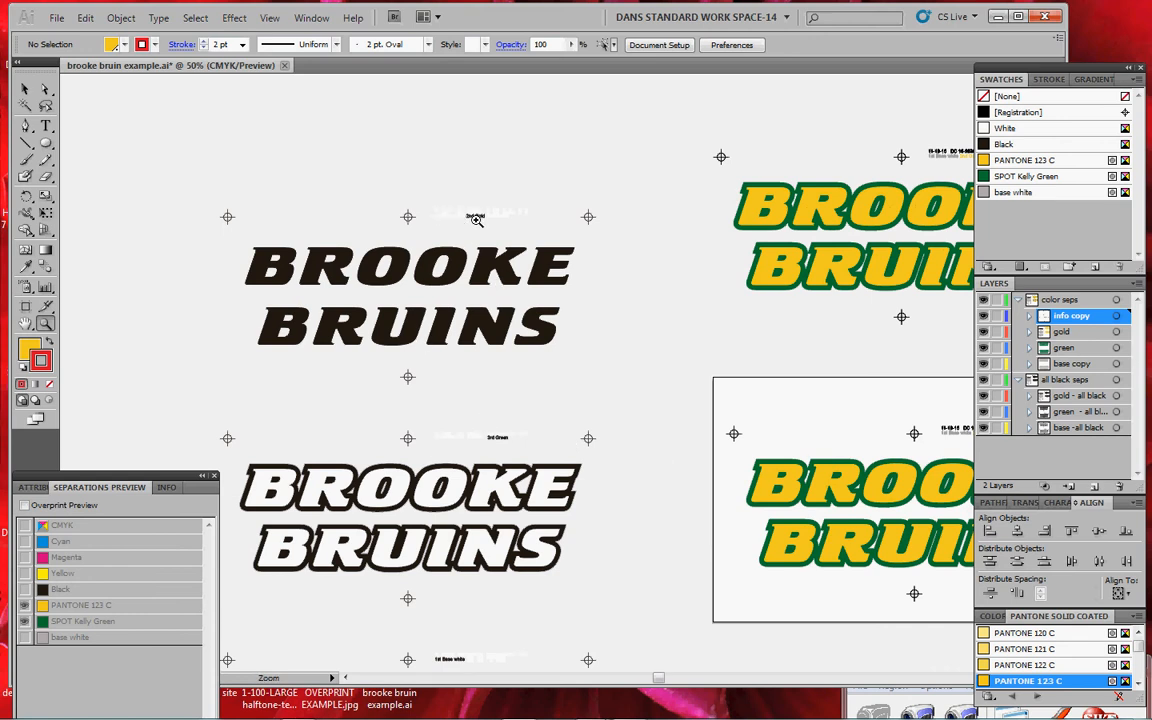
drag(452, 438, 522, 334)
click(455, 465)
drag(544, 408, 530, 596)
drag(581, 329, 571, 483)
drag(578, 422, 405, 560)
drag(365, 371, 472, 406)
Step: Ungroup the all-black gold, green and base white separations and clear the selection
click(25, 89)
drag(160, 176, 728, 458)
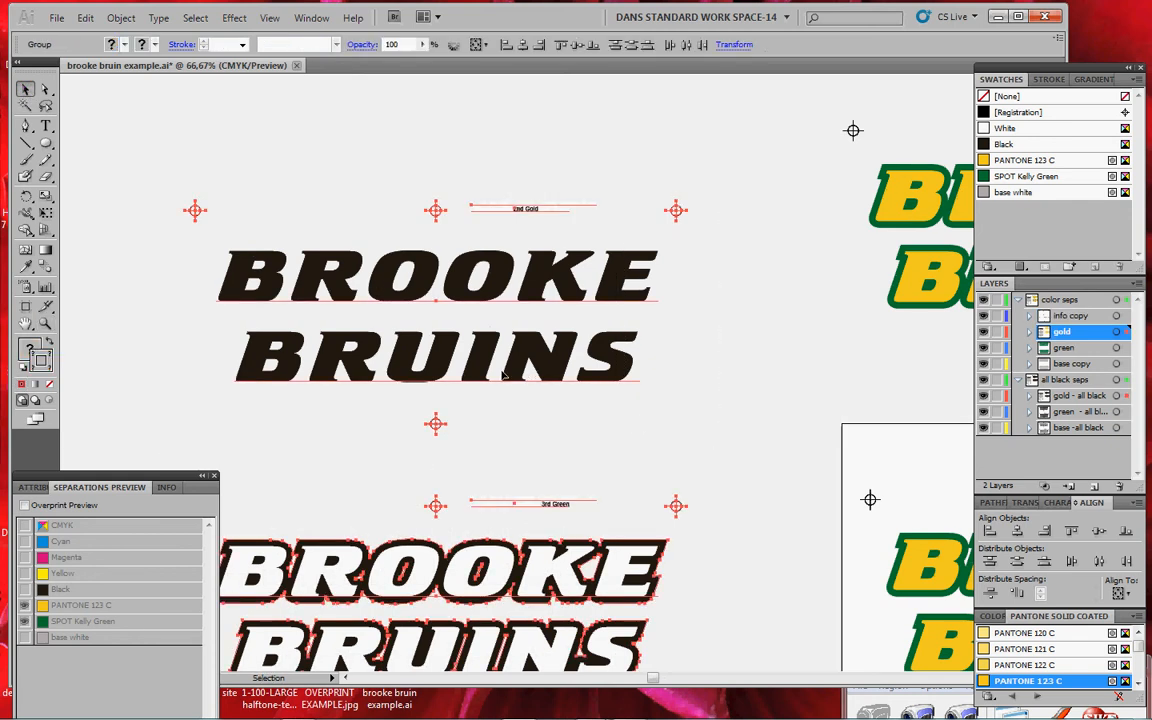
click(507, 413)
click(494, 376)
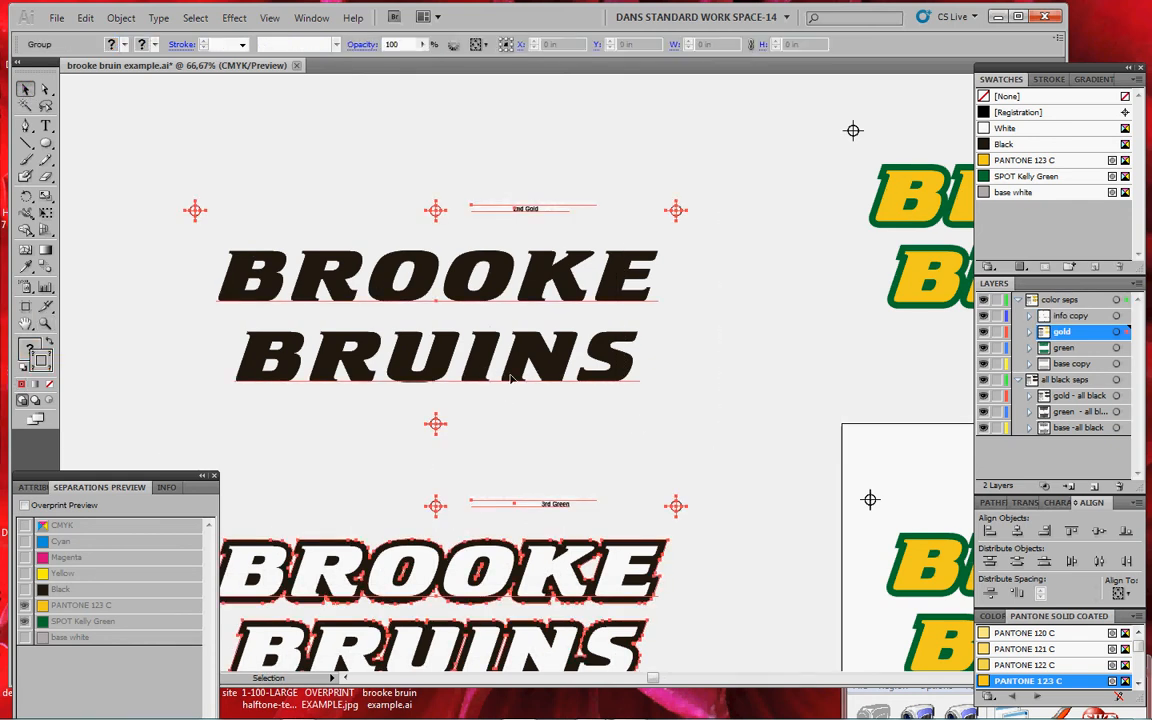
key(ctrl+shift+g)
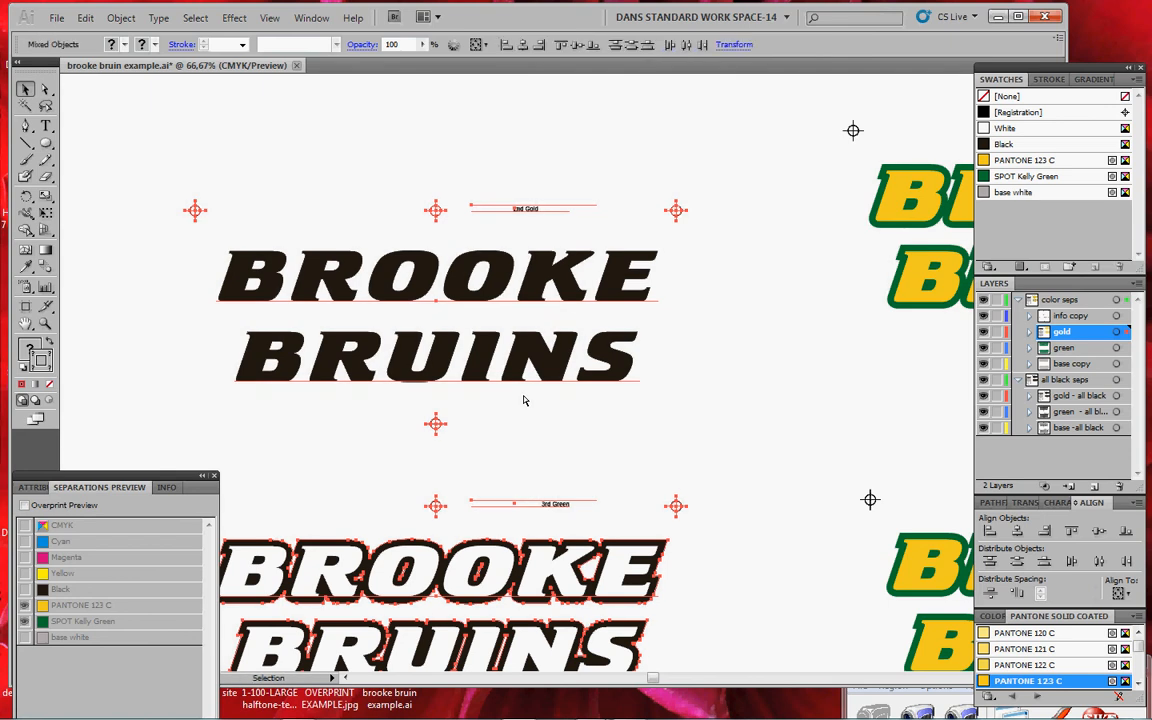
click(555, 424)
drag(222, 181, 468, 404)
key(z)
alt+click(496, 395)
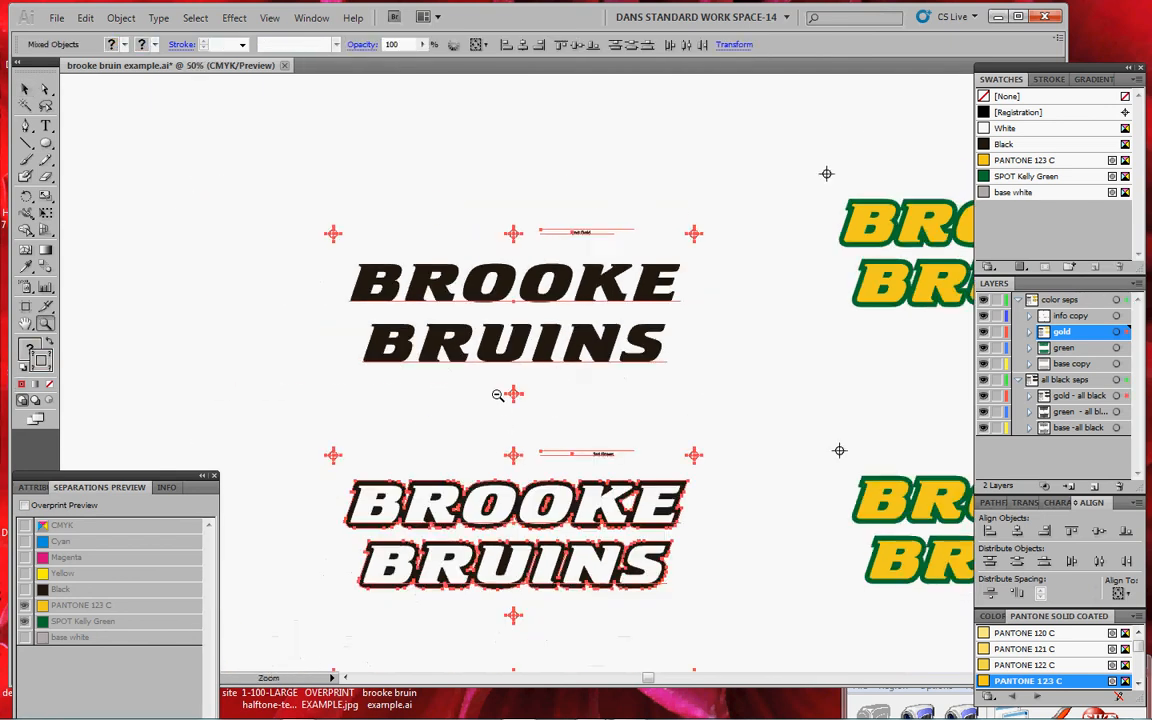
alt+click(503, 394)
drag(719, 420, 523, 313)
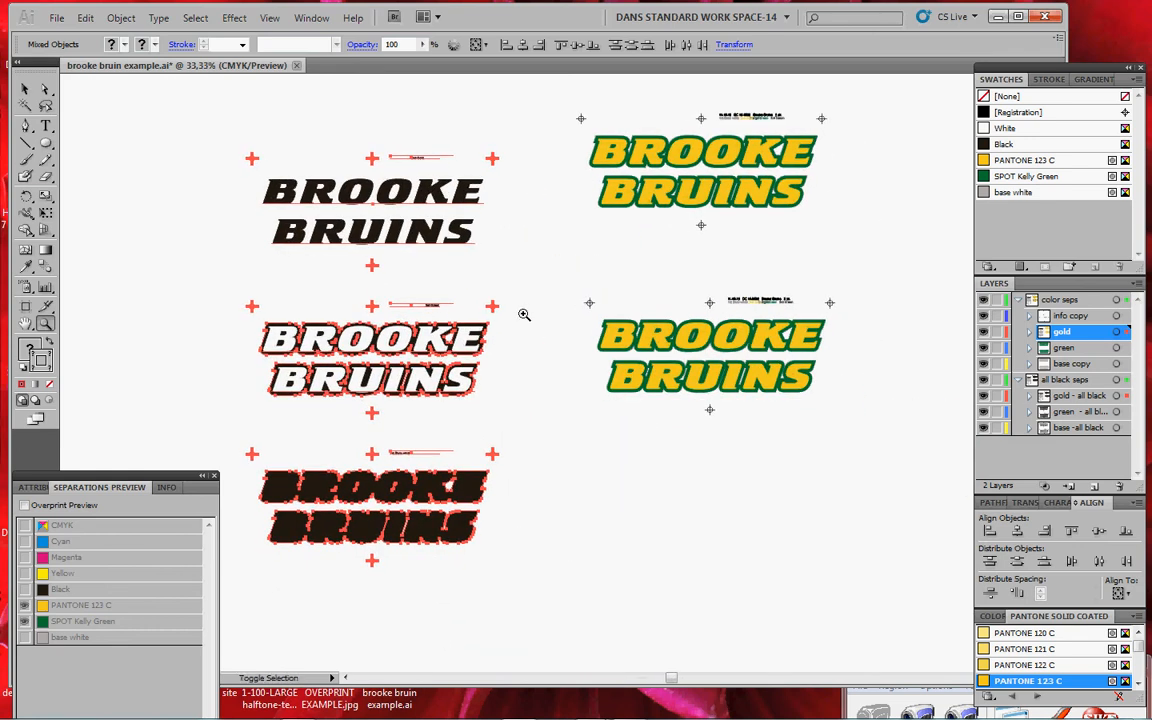
key(v)
click(518, 303)
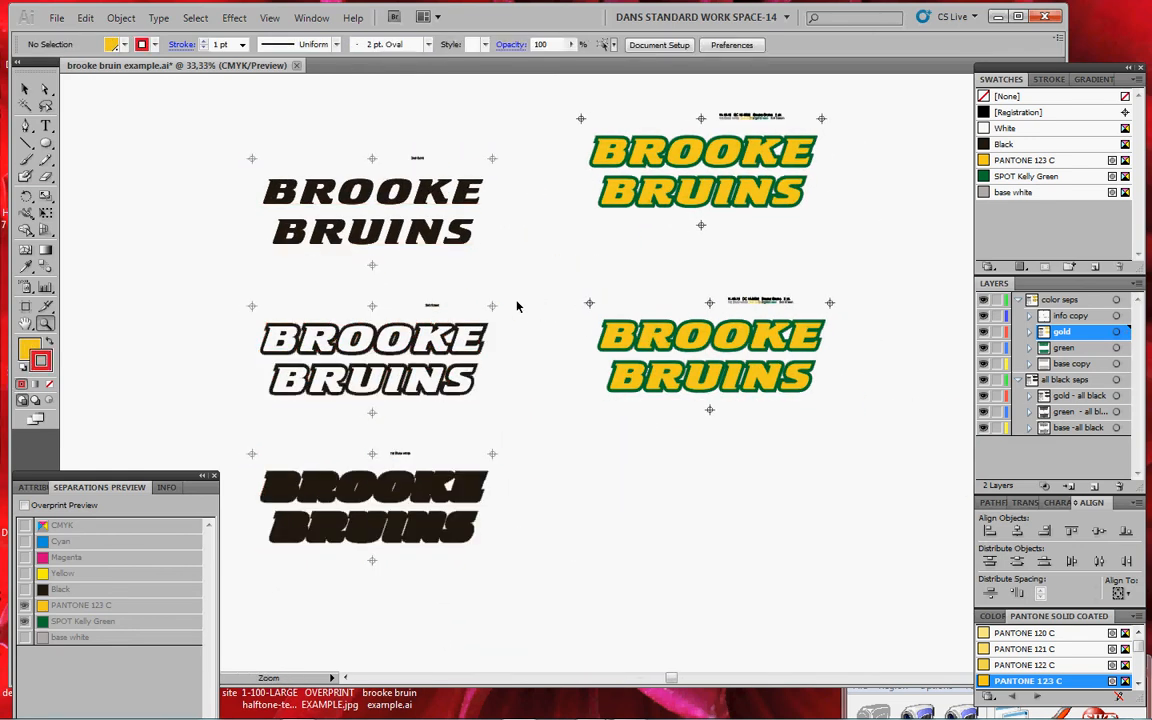
Step: Try moving the all-black 2nd Gold separation on its own, undo the move, and deselect everything
drag(229, 126, 482, 262)
drag(390, 235, 364, 214)
key(ctrl+z)
drag(632, 282, 506, 283)
key(ctrl+shift+a)
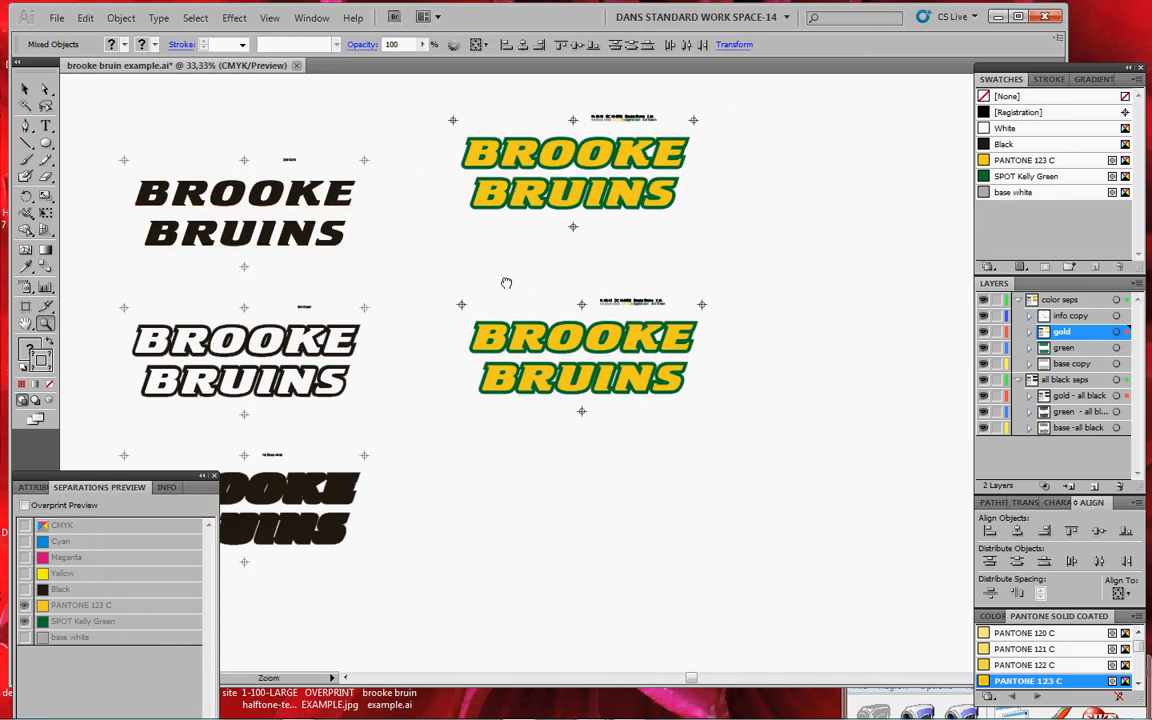
Step: Show the artboard boundary around the lower color artwork
click(605, 337)
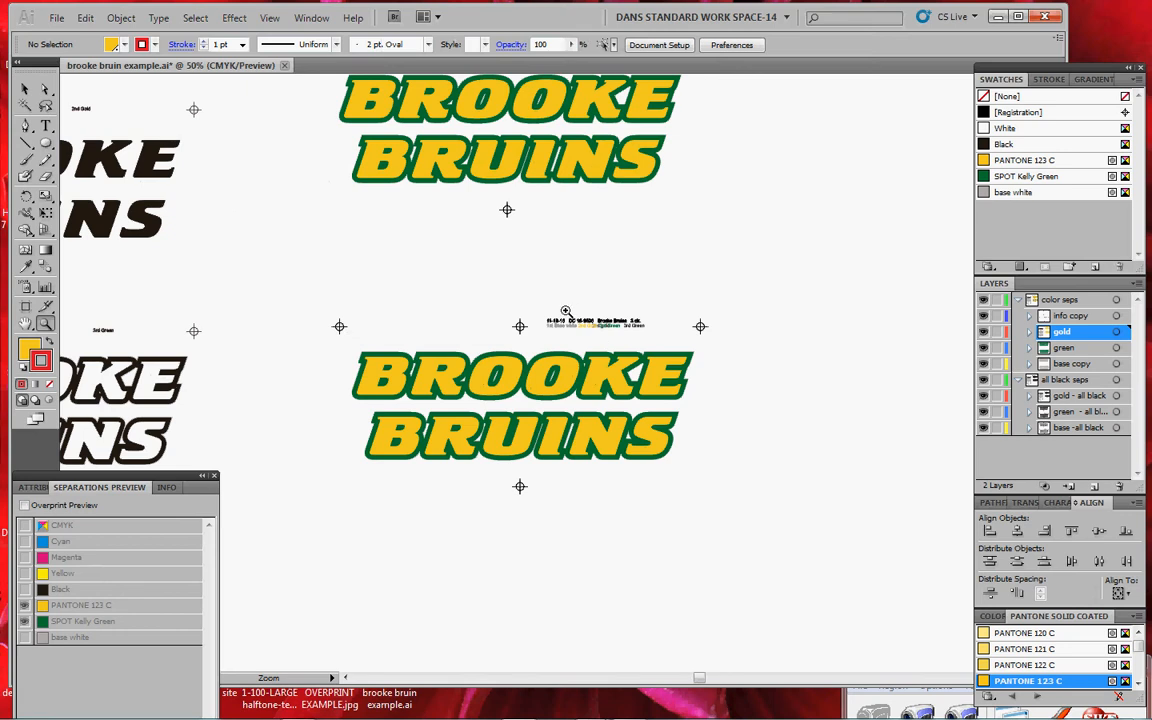
click(271, 19)
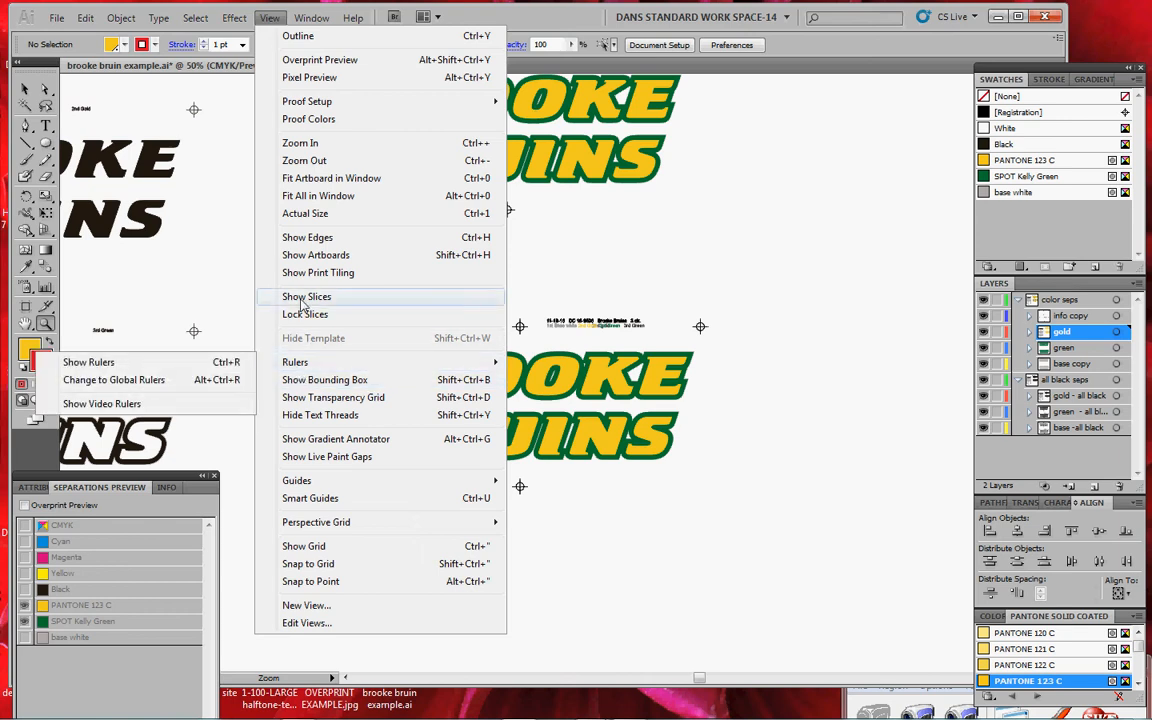
click(307, 256)
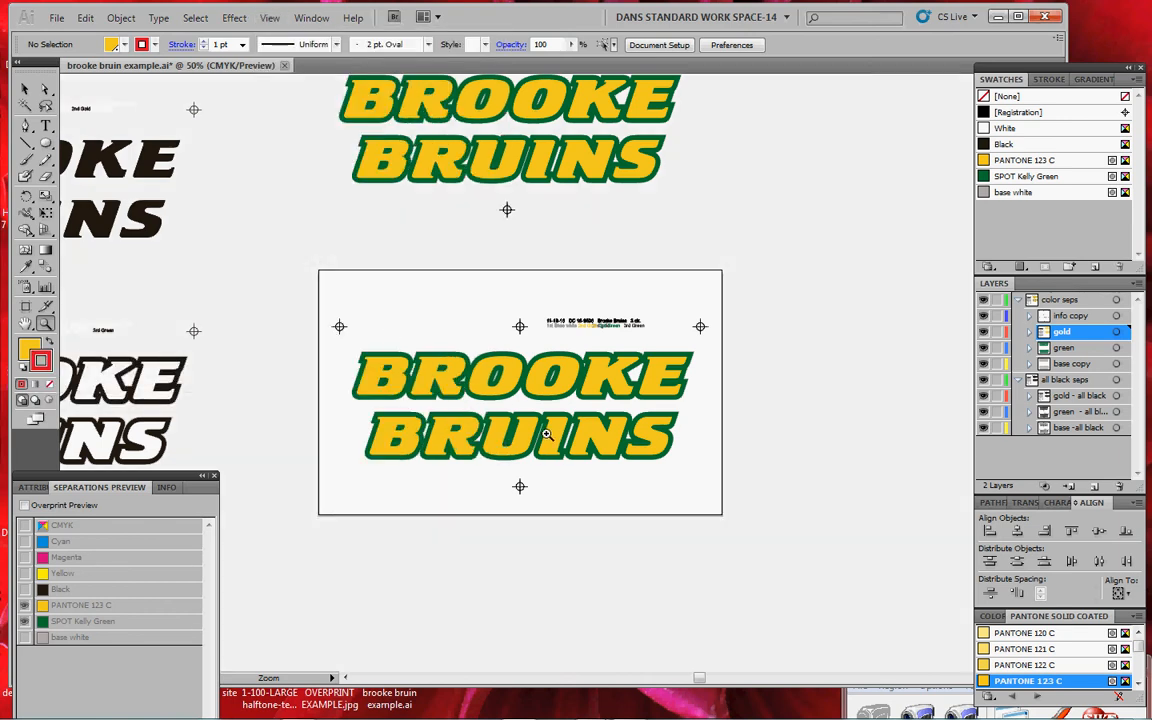
Step: Move the all-black 3rd Green separation onto the artboard and delete the color artwork lying there
drag(526, 425, 552, 430)
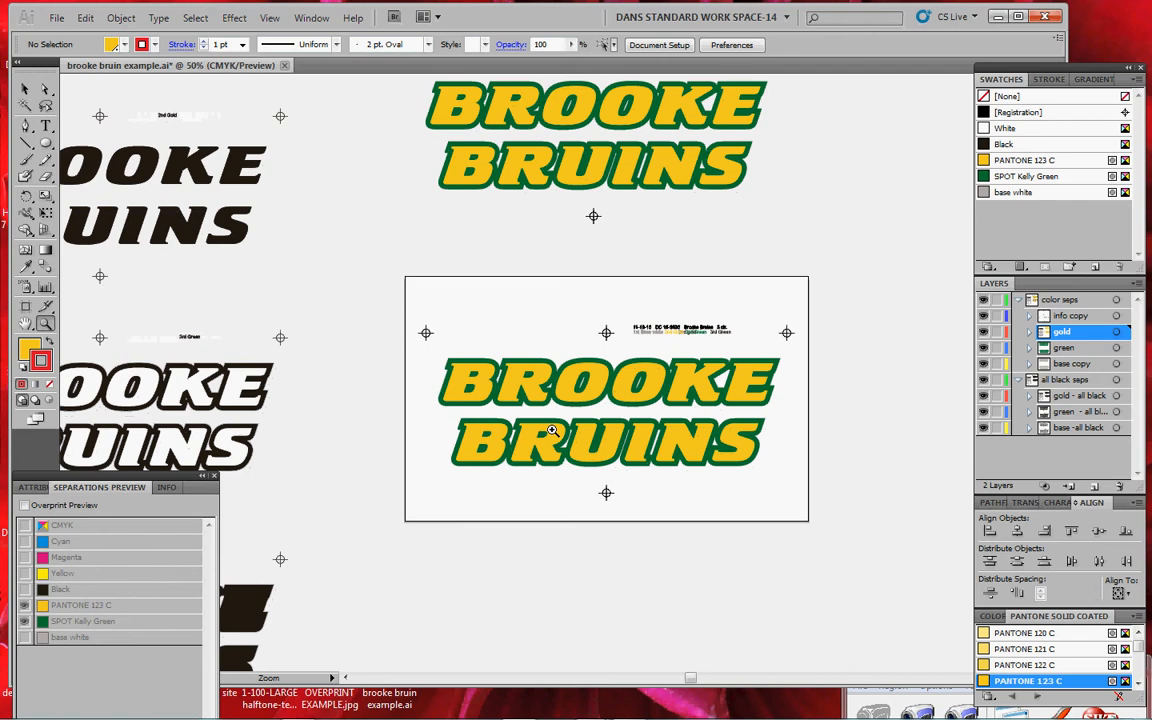
drag(398, 399, 576, 383)
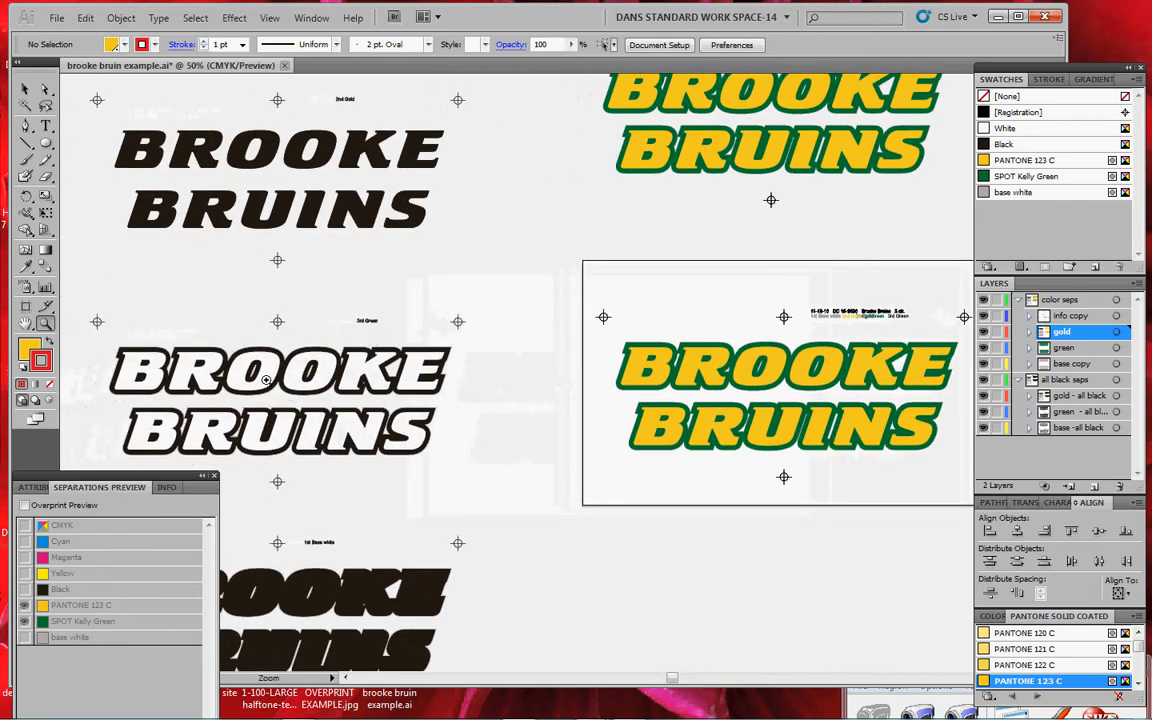
drag(68, 267, 452, 470)
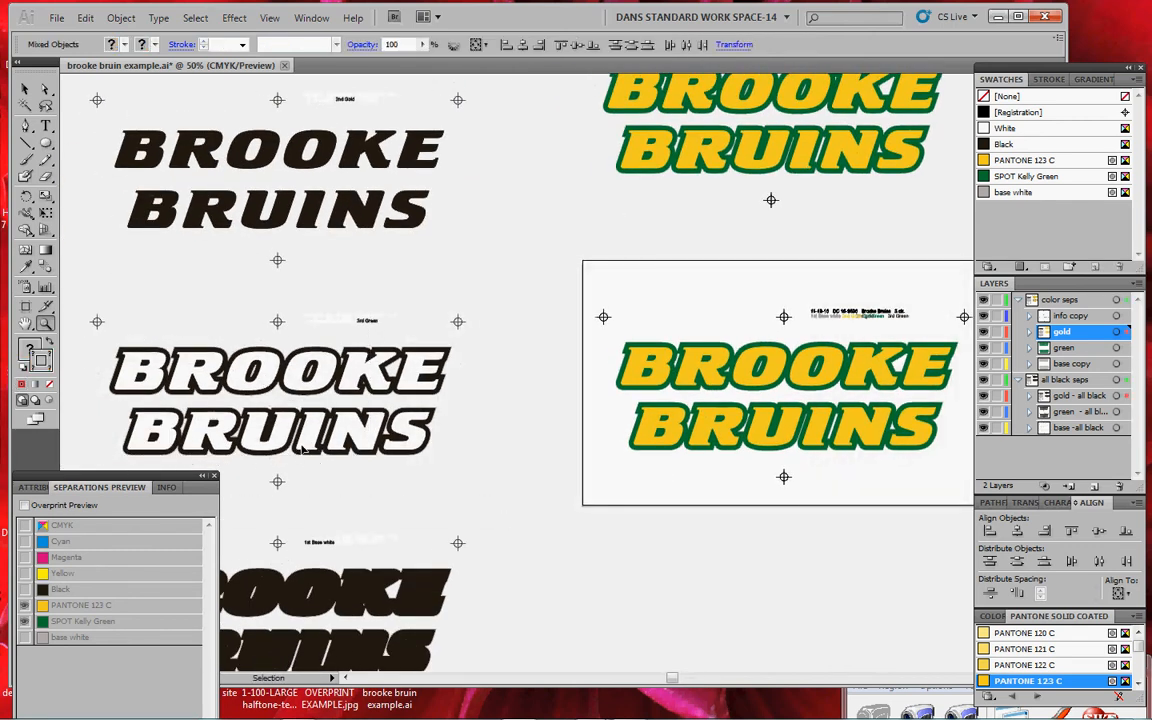
drag(352, 450, 607, 422)
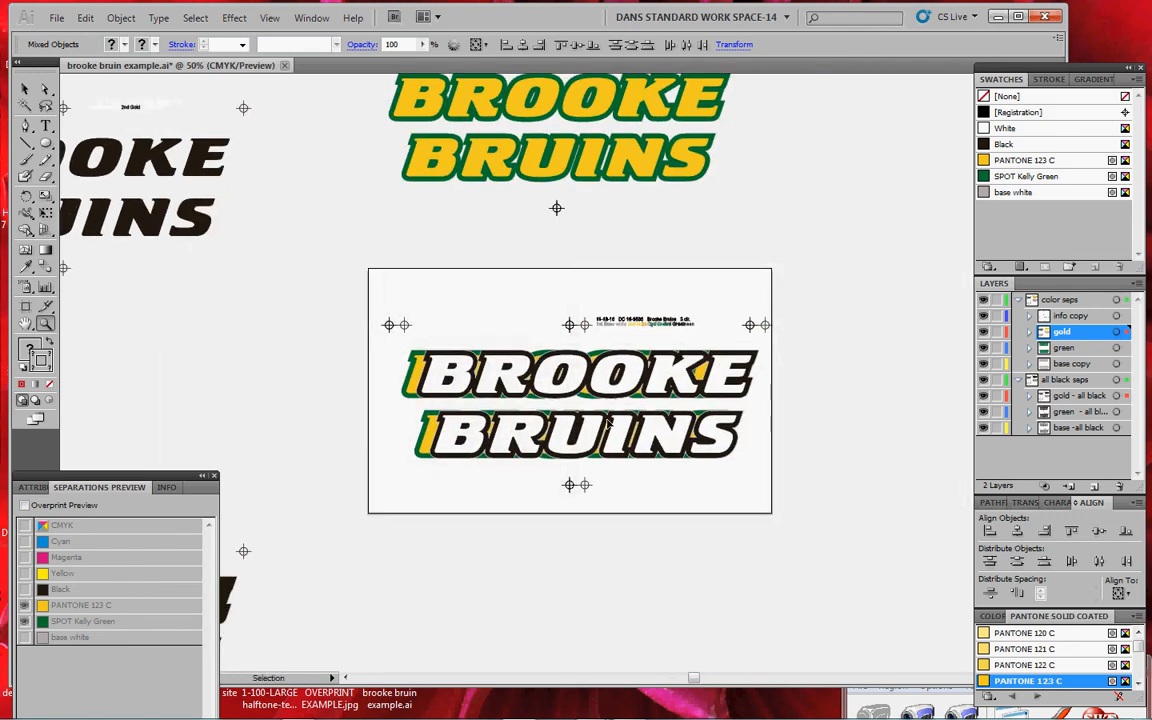
drag(361, 286, 801, 528)
key(Delete)
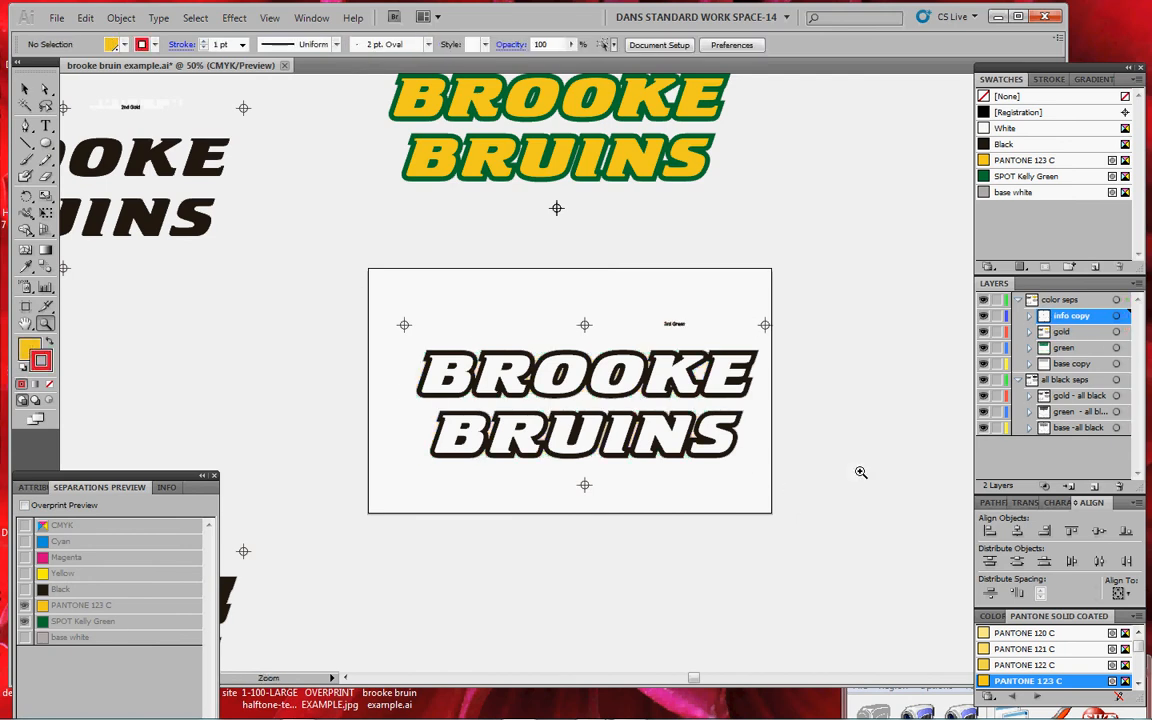
Step: Select the all-black 3rd Green separation with its registration marks and reposition it higher on the artboard
drag(404, 291, 821, 519)
ctrl+click(710, 408)
drag(826, 298, 389, 538)
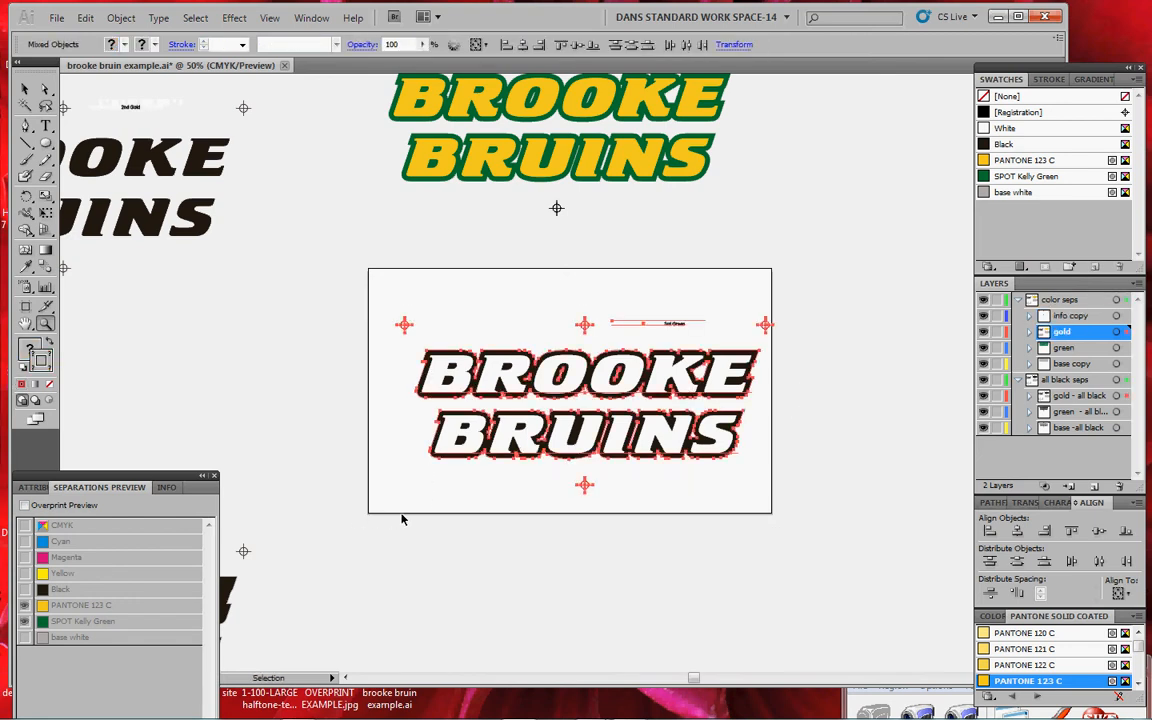
drag(570, 397, 558, 392)
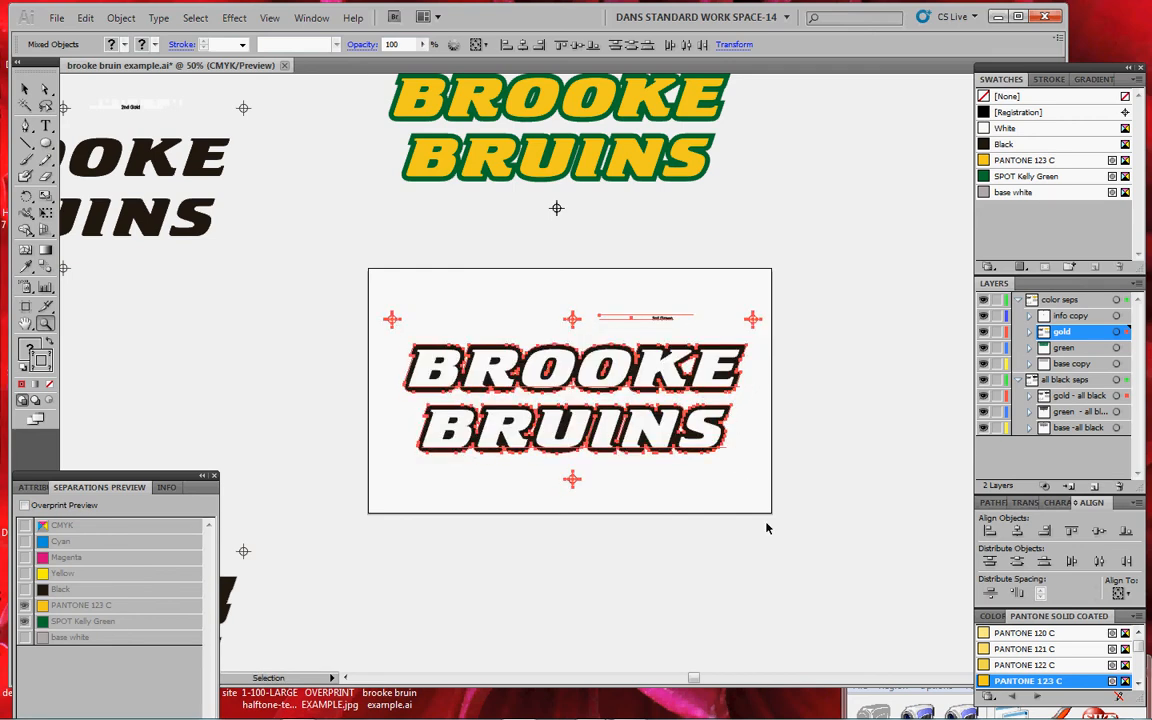
mouse_move(571, 479)
mouse_down()
mouse_move(582, 500)
mouse_move(568, 454)
mouse_up()
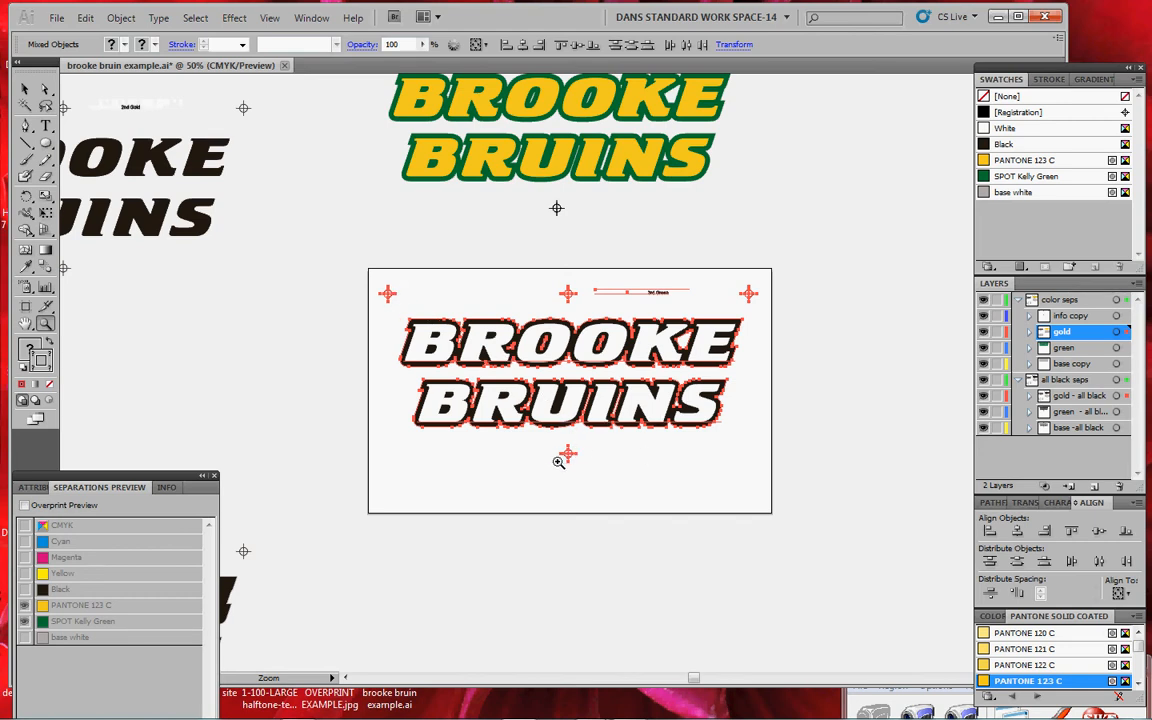
Step: Take the all-black 3rd Green separation off the artboard, back below the all-black gold separation
drag(380, 457, 648, 483)
drag(837, 484, 341, 512)
ctrl+click(543, 514)
drag(820, 465, 569, 516)
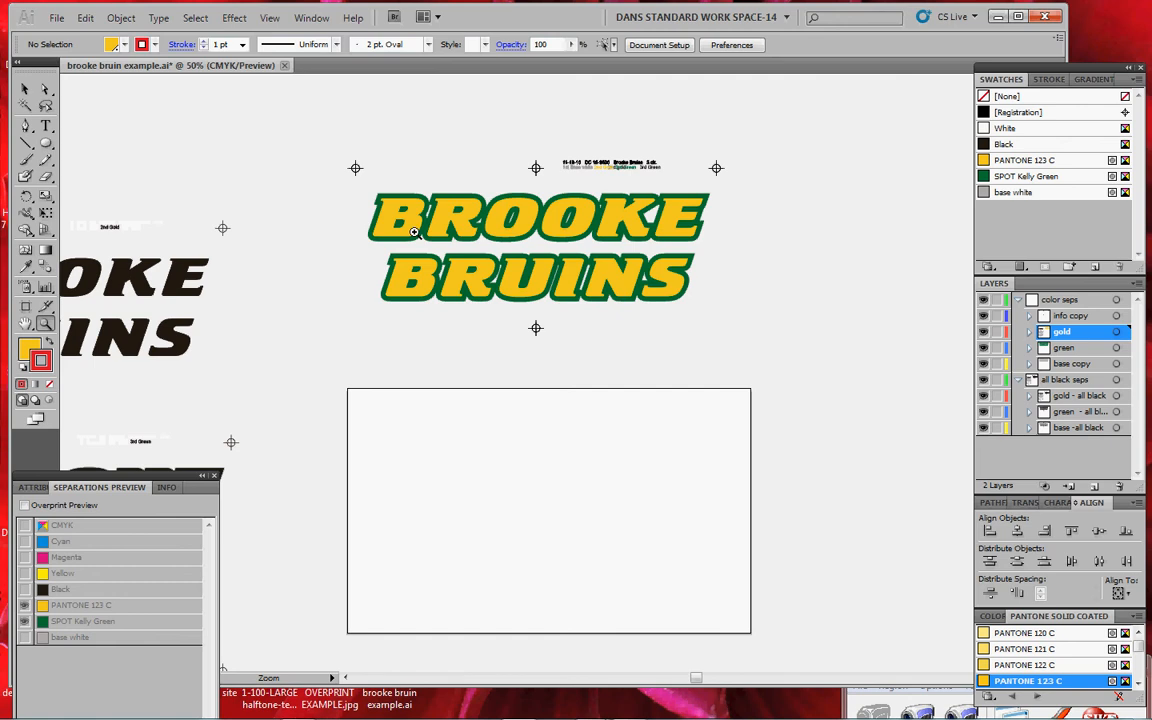
Step: Collapse the color seps layer and hide it while viewing the empty artboard
drag(612, 496, 594, 434)
drag(316, 432, 300, 379)
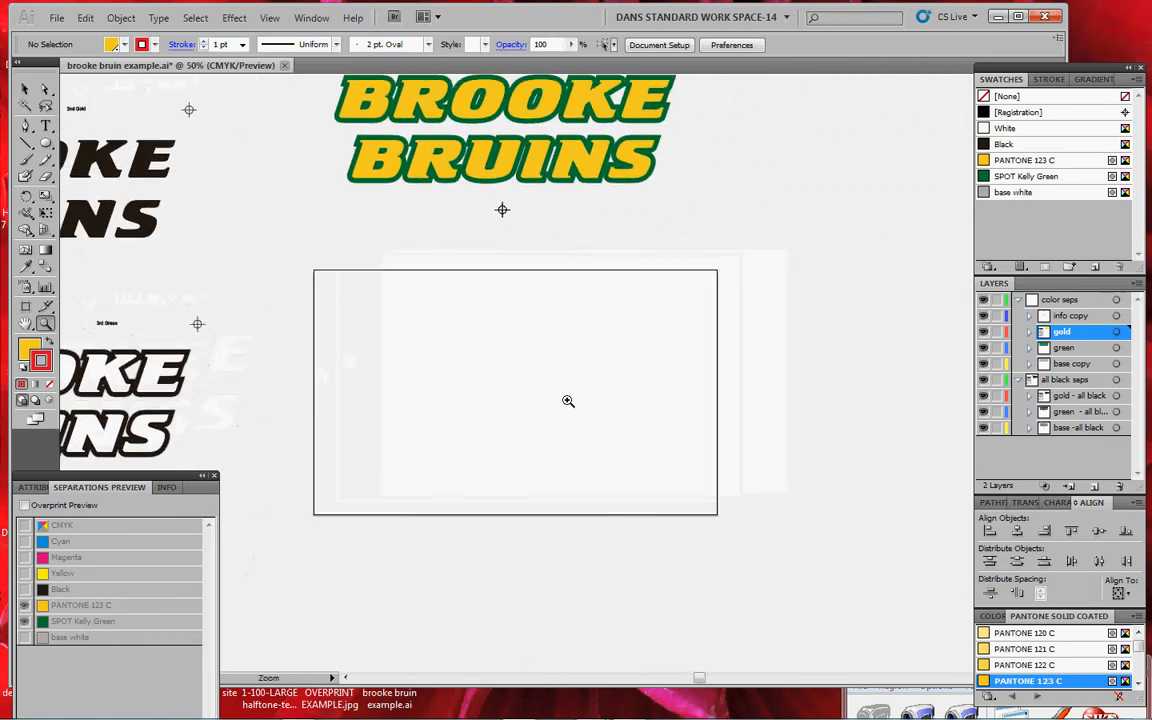
click(537, 397)
drag(643, 413, 603, 408)
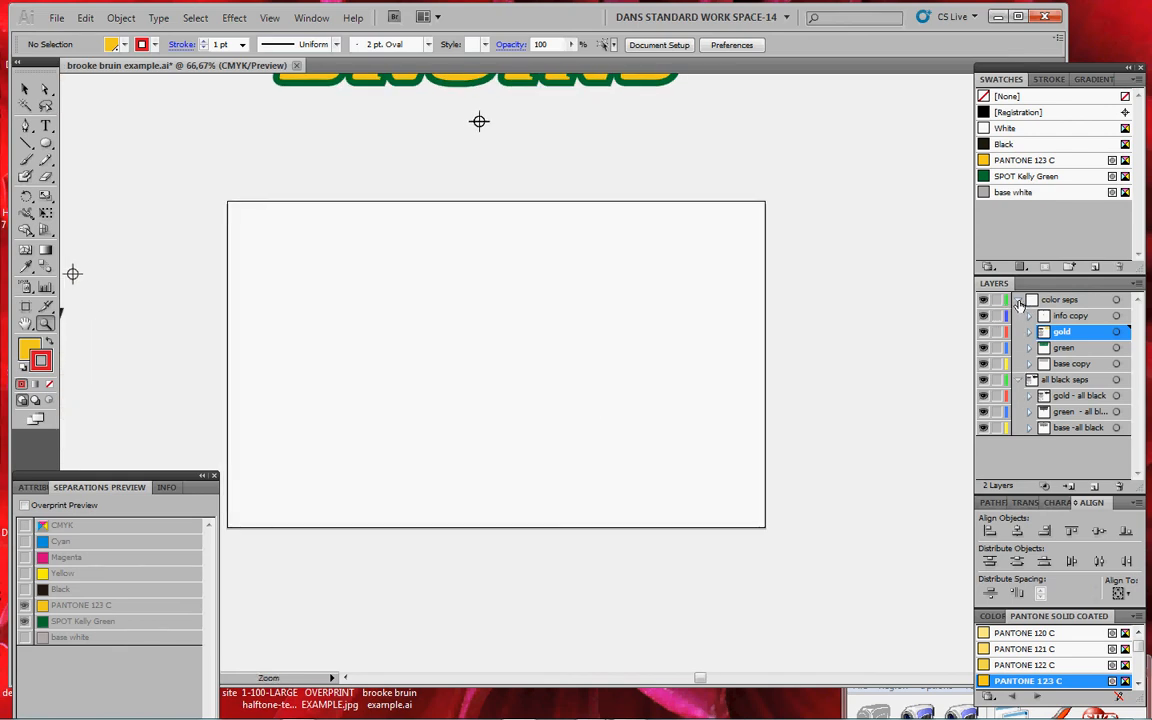
click(1019, 300)
click(983, 300)
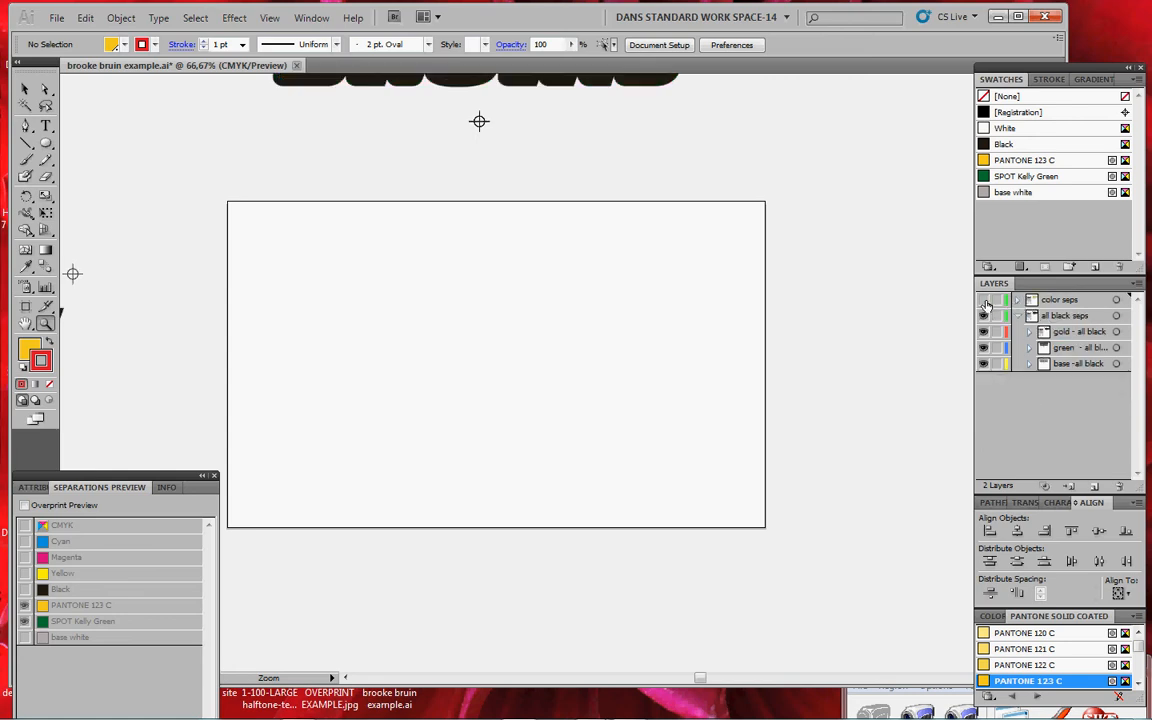
drag(753, 275, 780, 398)
alt+click(802, 334)
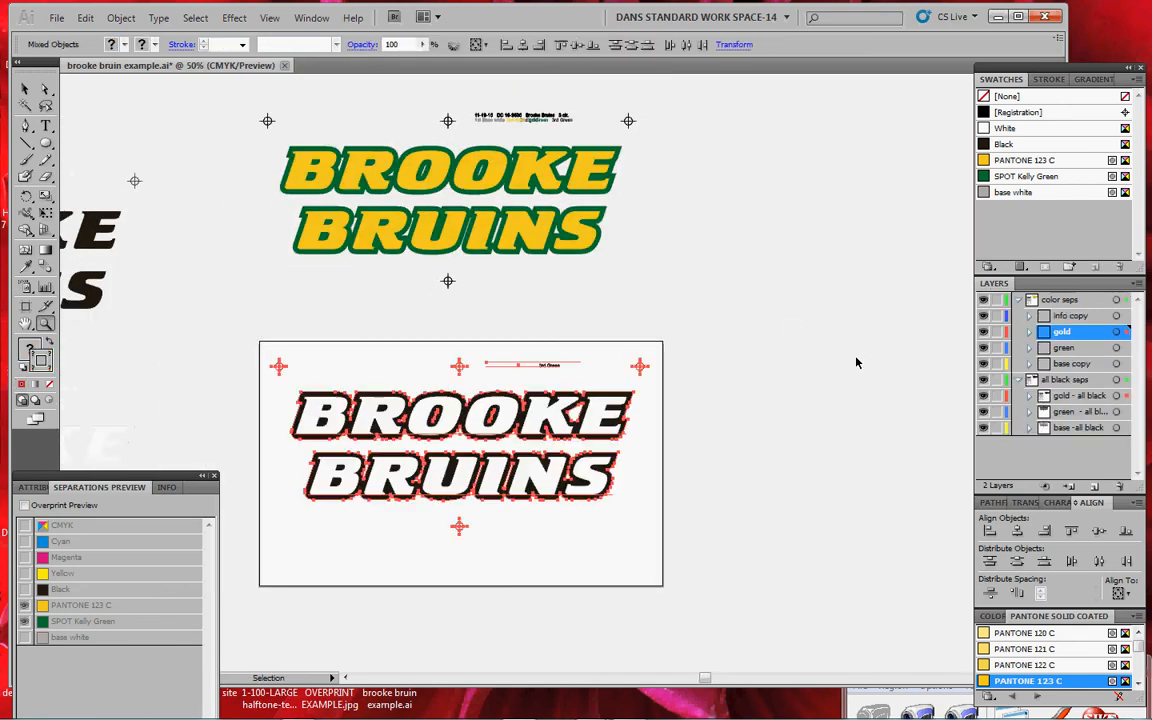
Step: Undo the separation moves and deletions until the color and all-black artwork are stacked together on the artboard
key(ctrl+z)
key(ctrl+z)
key(ctrl+z)
key(ctrl+z)
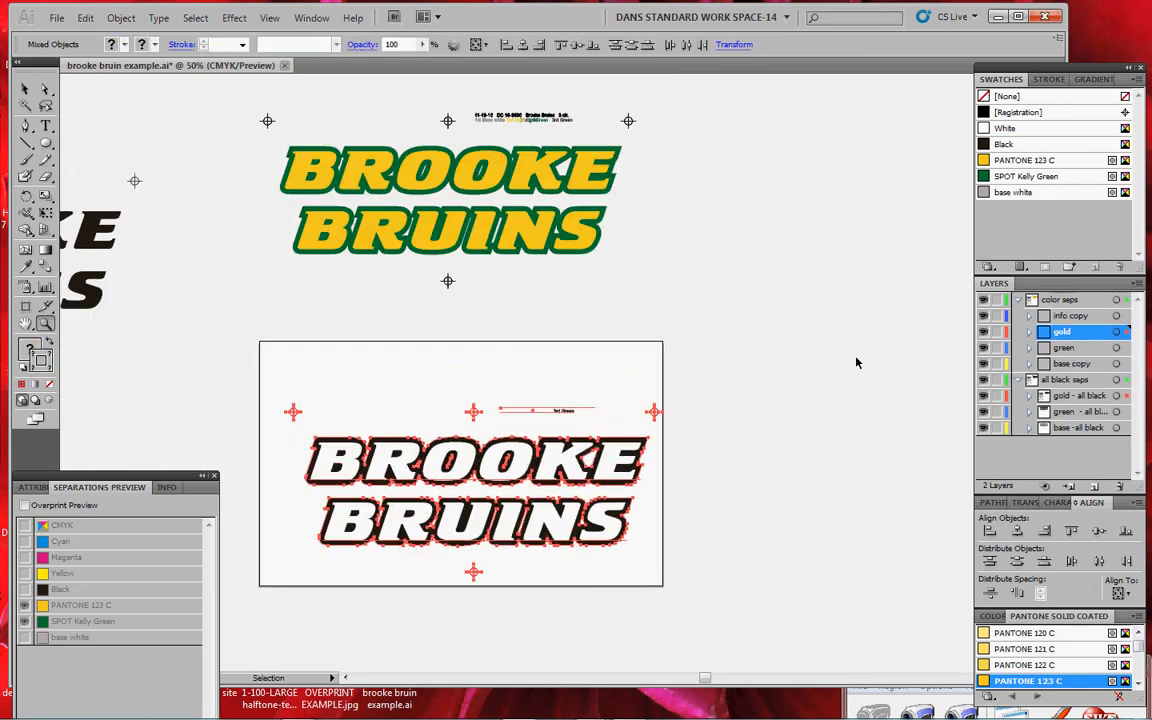
key(ctrl+z)
key(ctrl+z)
key(ctrl+z)
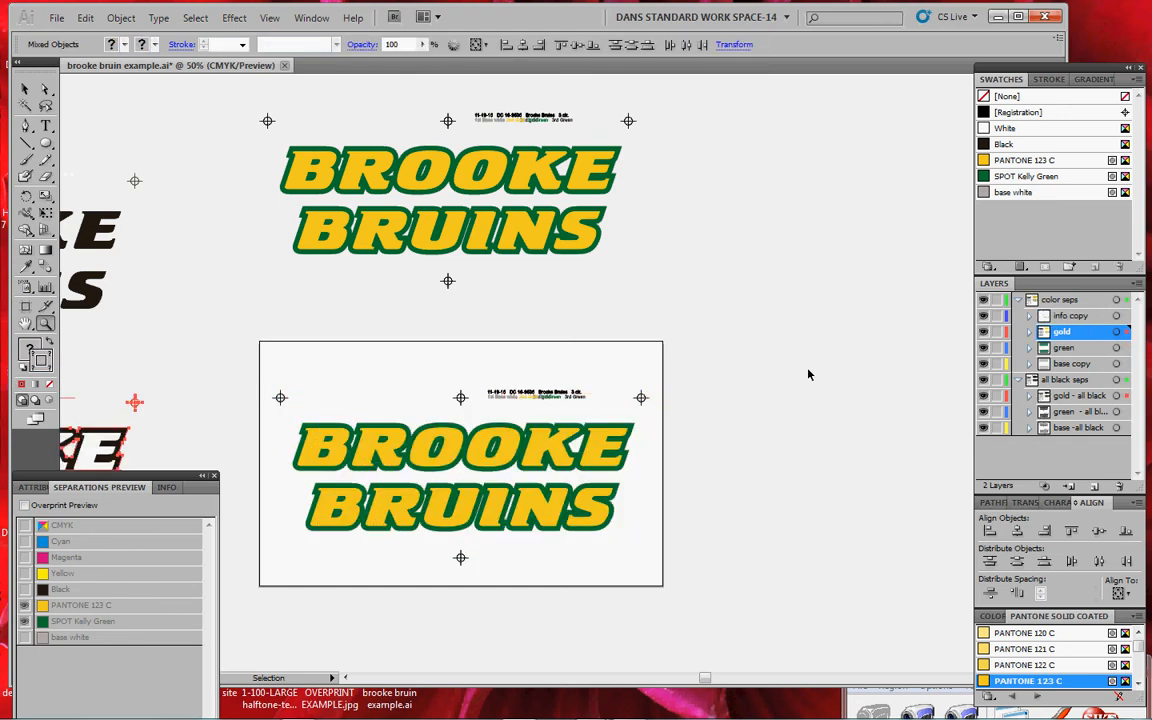
key(ctrl+z)
drag(787, 398, 846, 321)
click(864, 362)
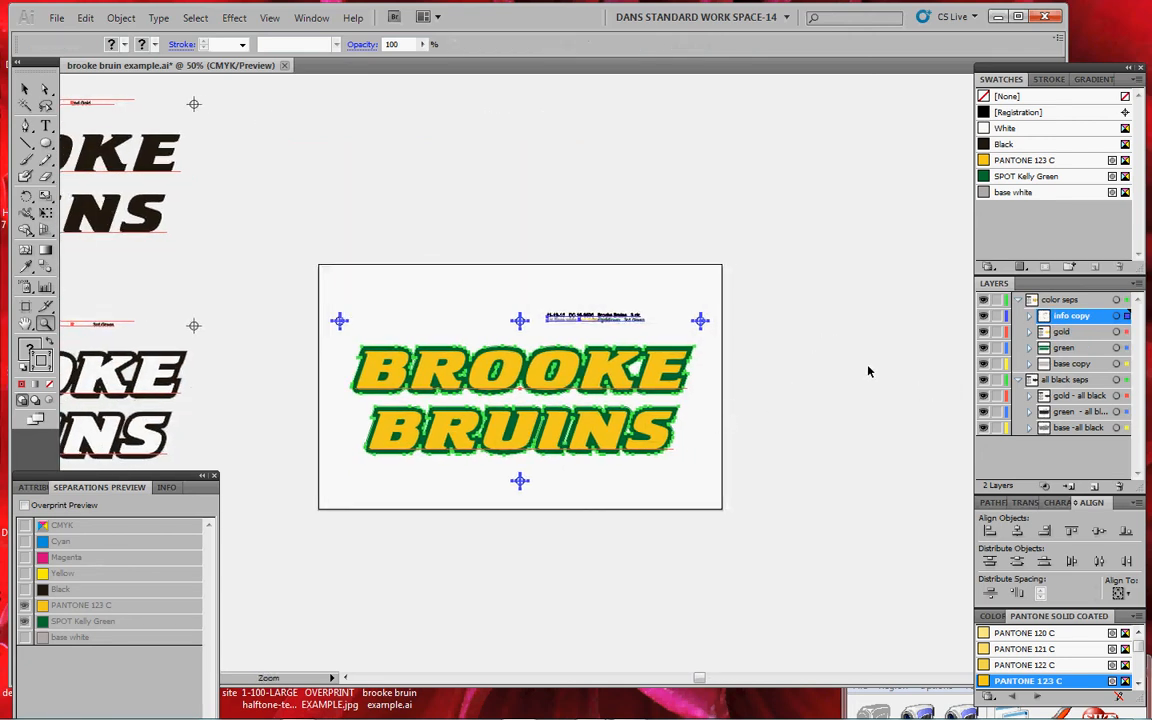
Step: Hide the color seps layer so only the all-black separations show on the artboard
click(983, 300)
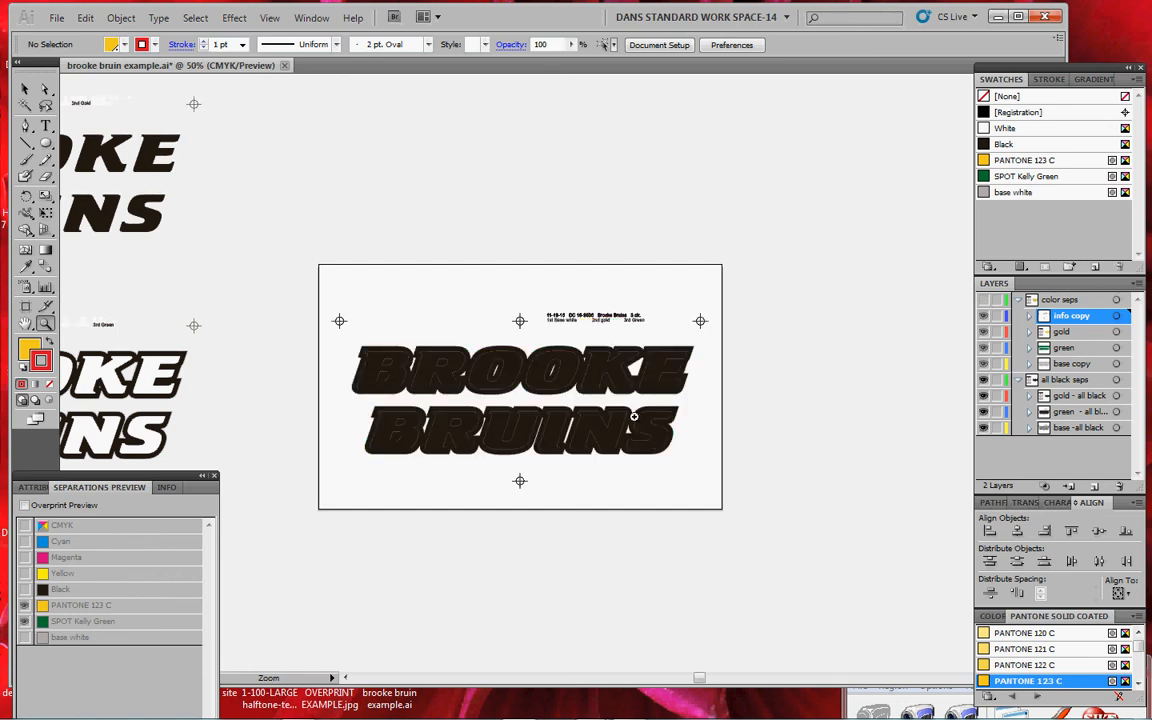
click(528, 360)
click(511, 368)
drag(524, 358, 517, 326)
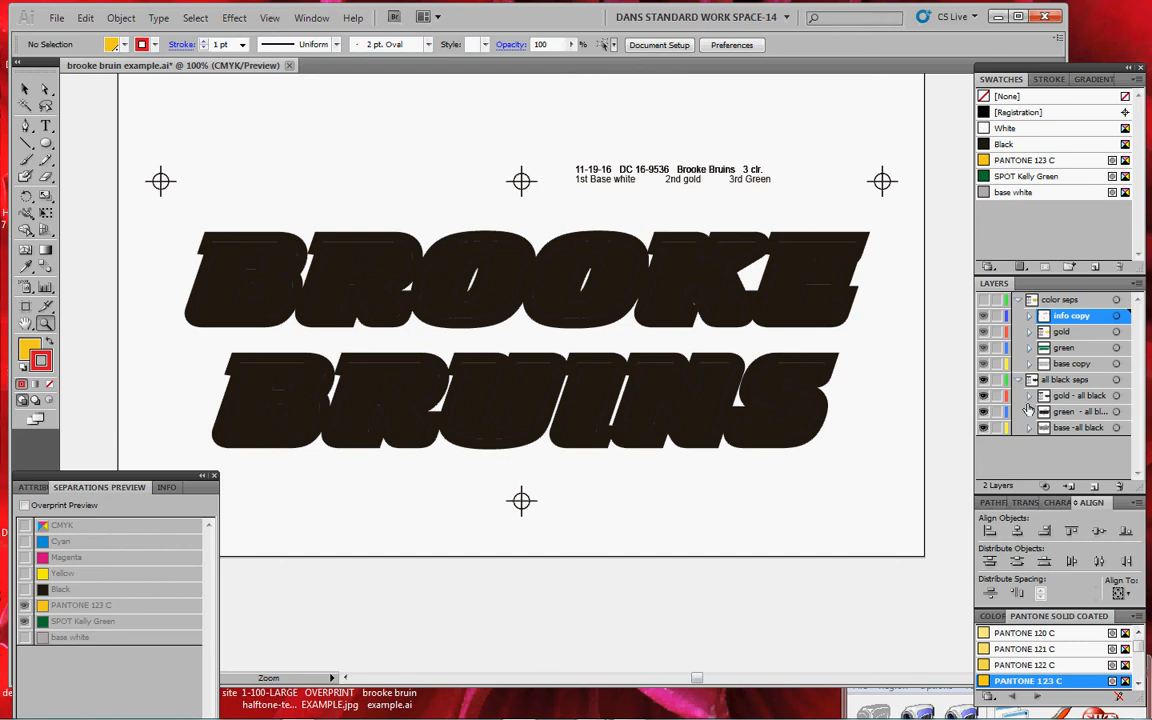
Step: Hide the all-black gold and green sublayers, and make the base -all black sublayer active
drag(983, 396, 984, 430)
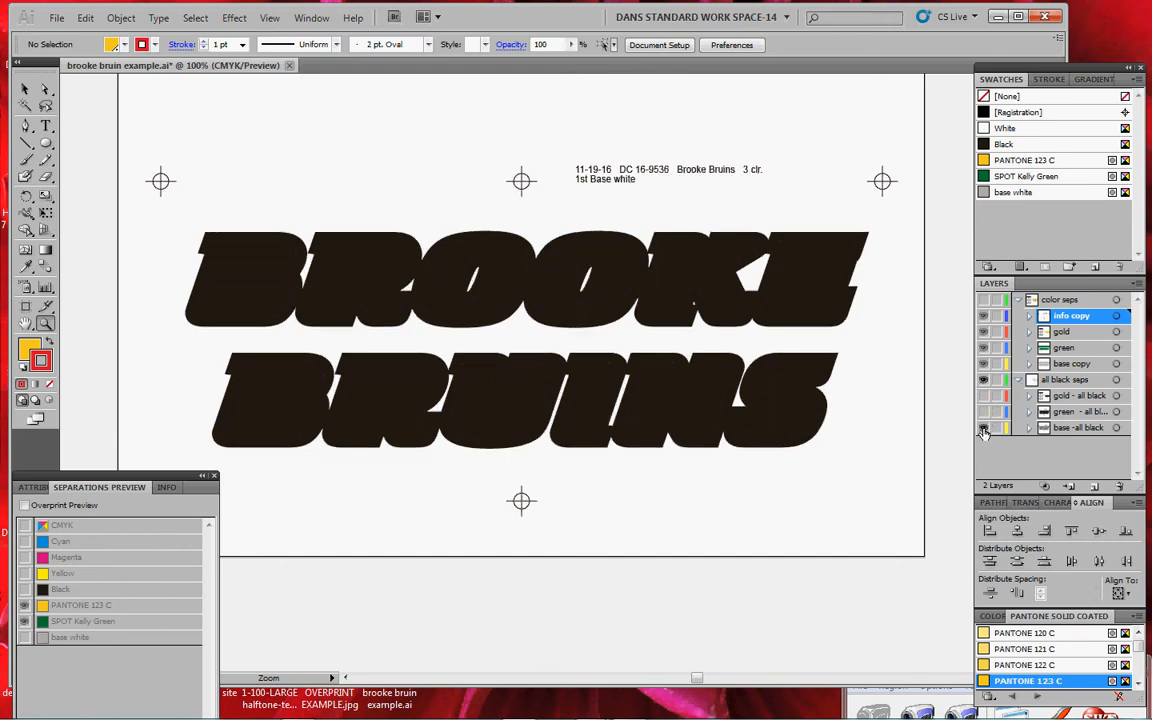
click(983, 428)
click(1046, 430)
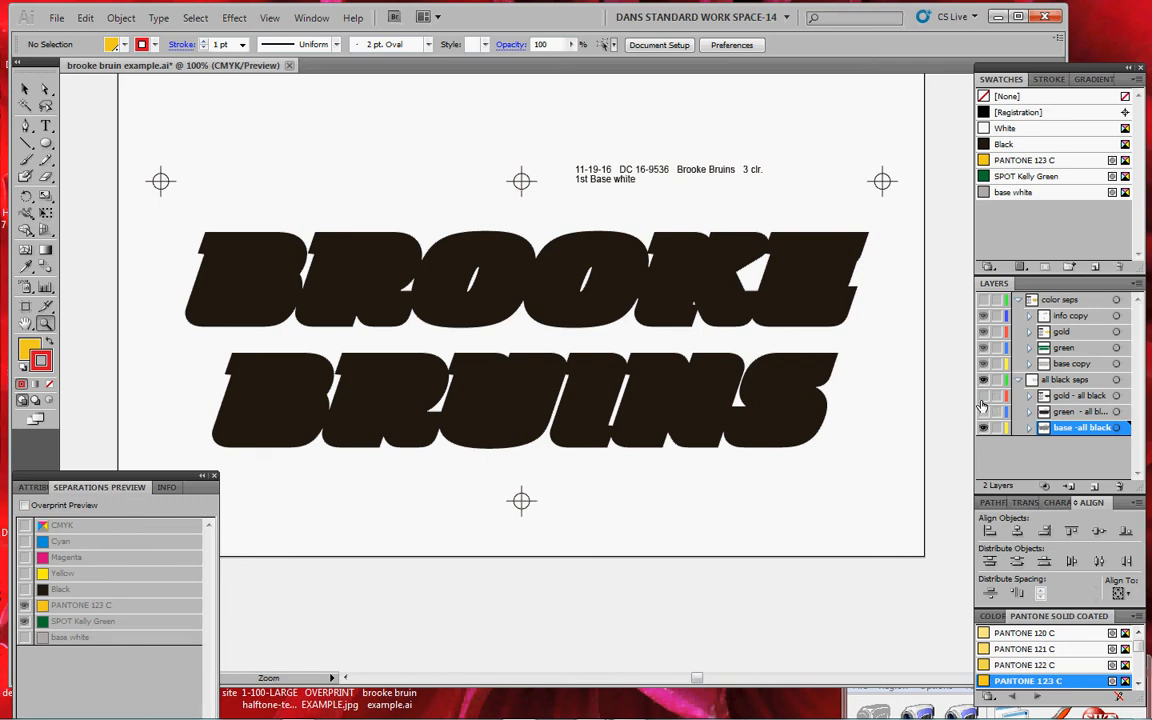
click(984, 428)
click(984, 428)
Step: Check the Output ink options in the print settings for the base white separation, and close them without saving
key(v)
key(ctrl+p)
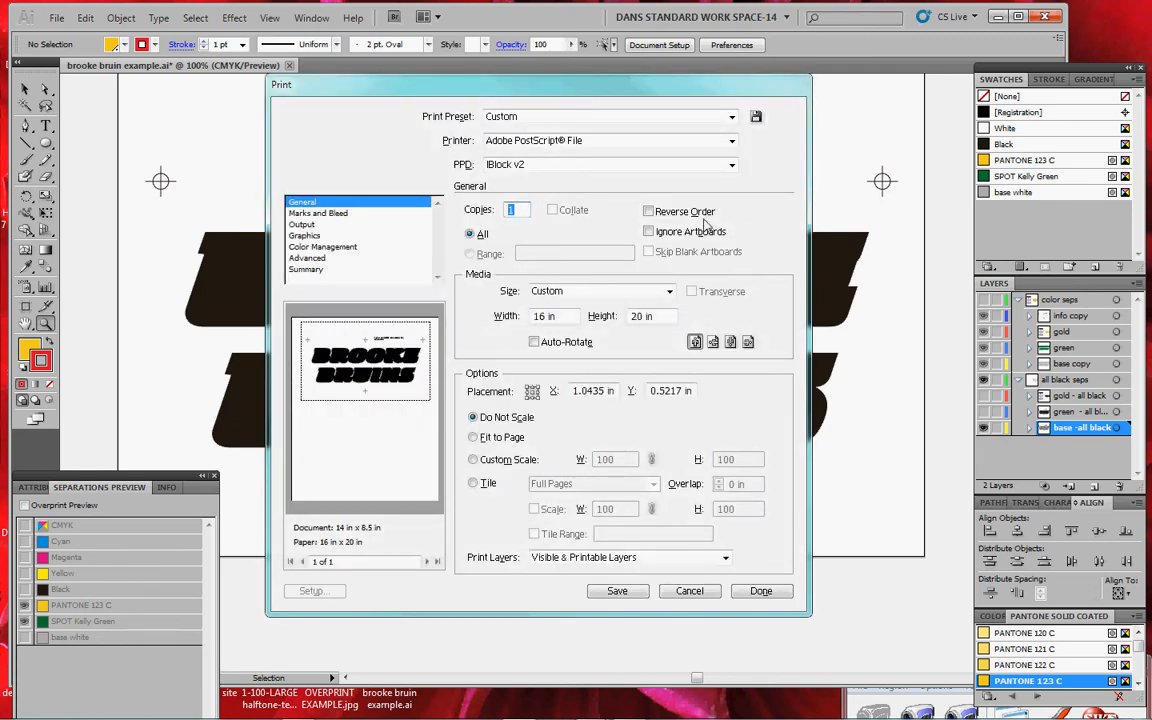
click(300, 224)
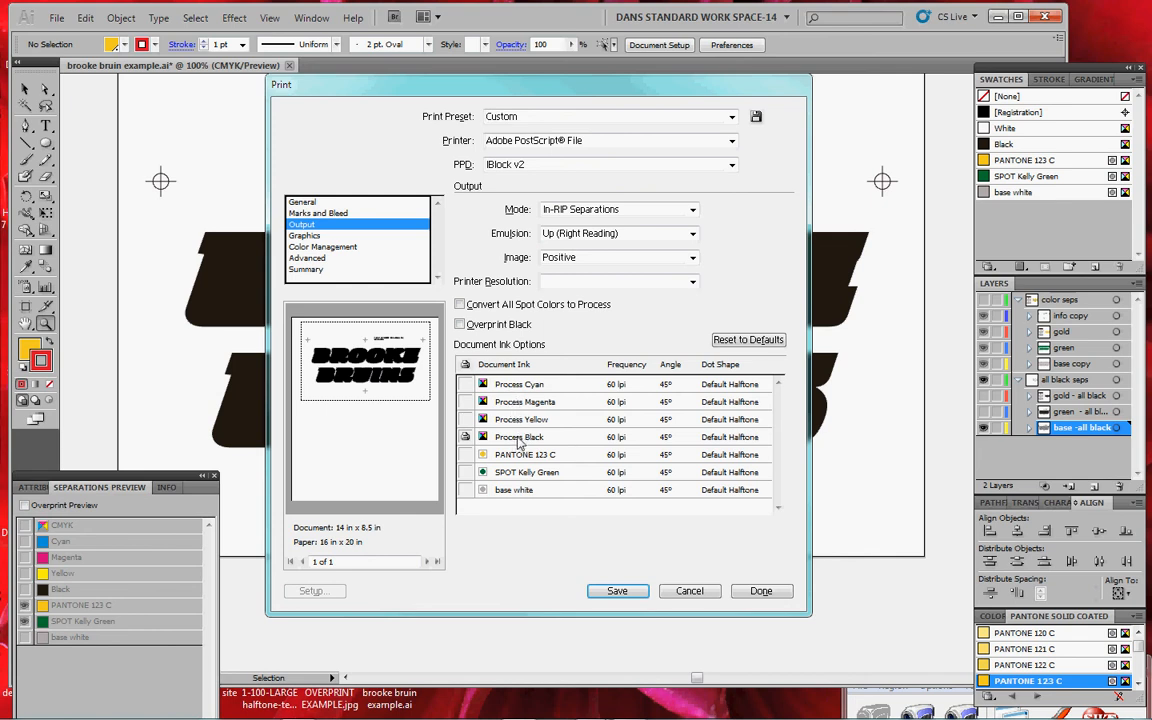
click(689, 591)
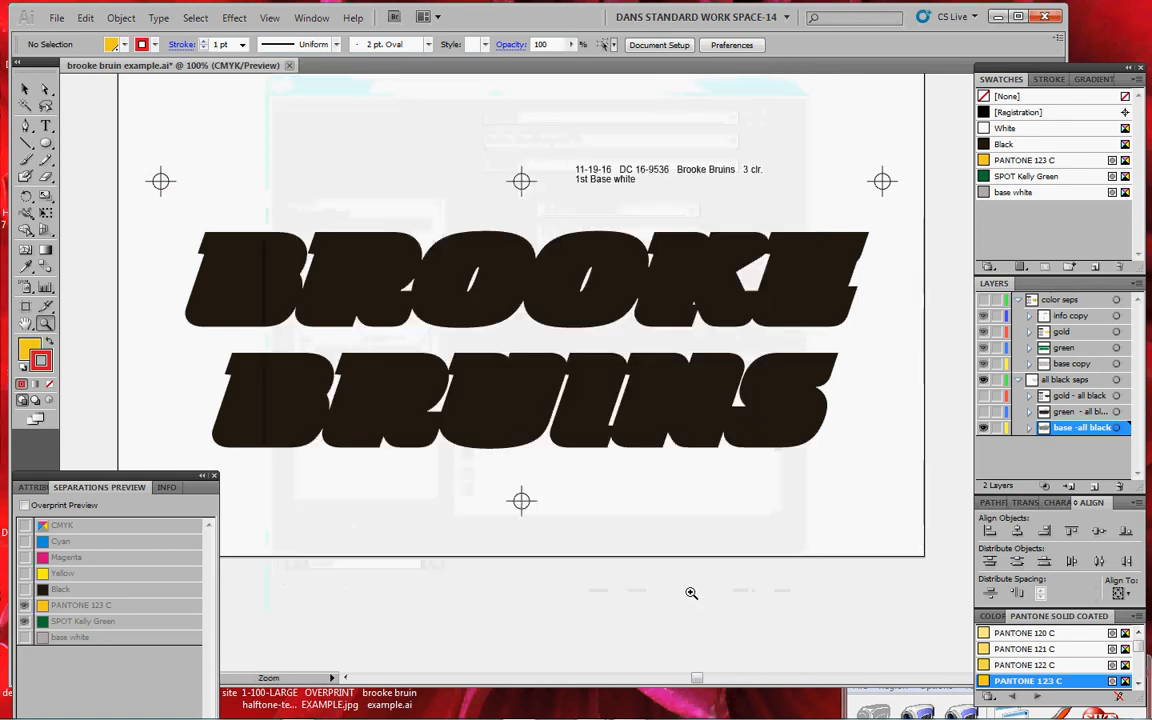
Step: Display the all-black green separation alone, followed by the all-black gold separation alone
click(983, 411)
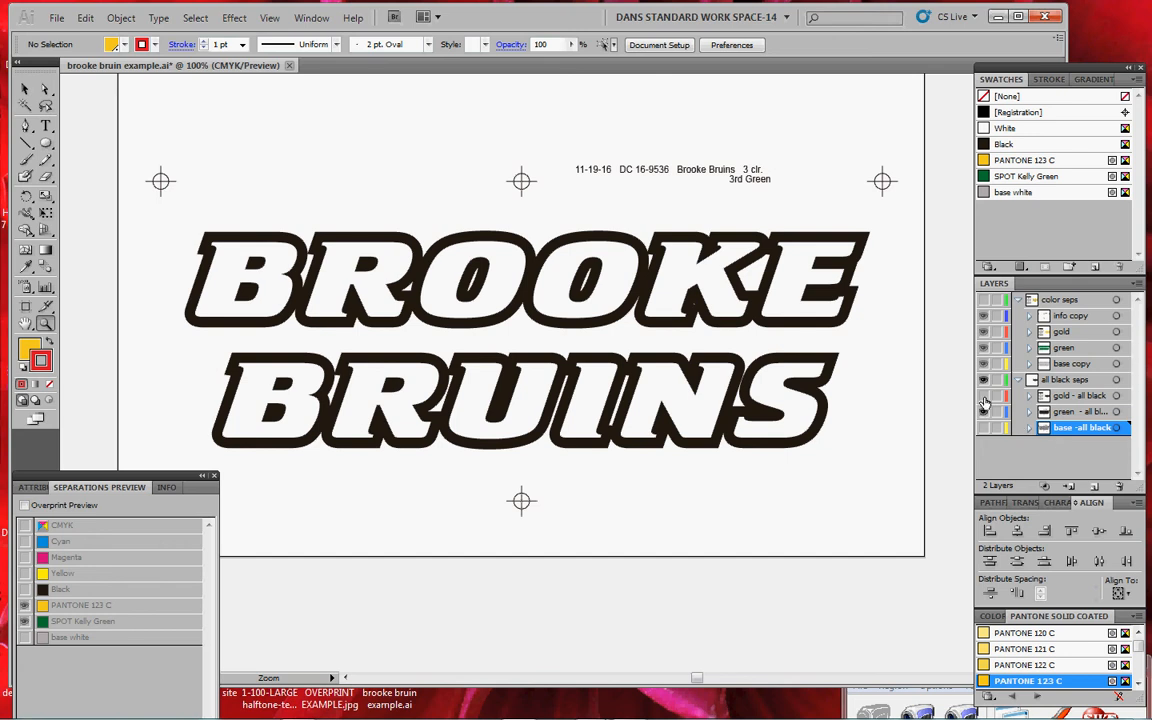
click(983, 395)
click(986, 411)
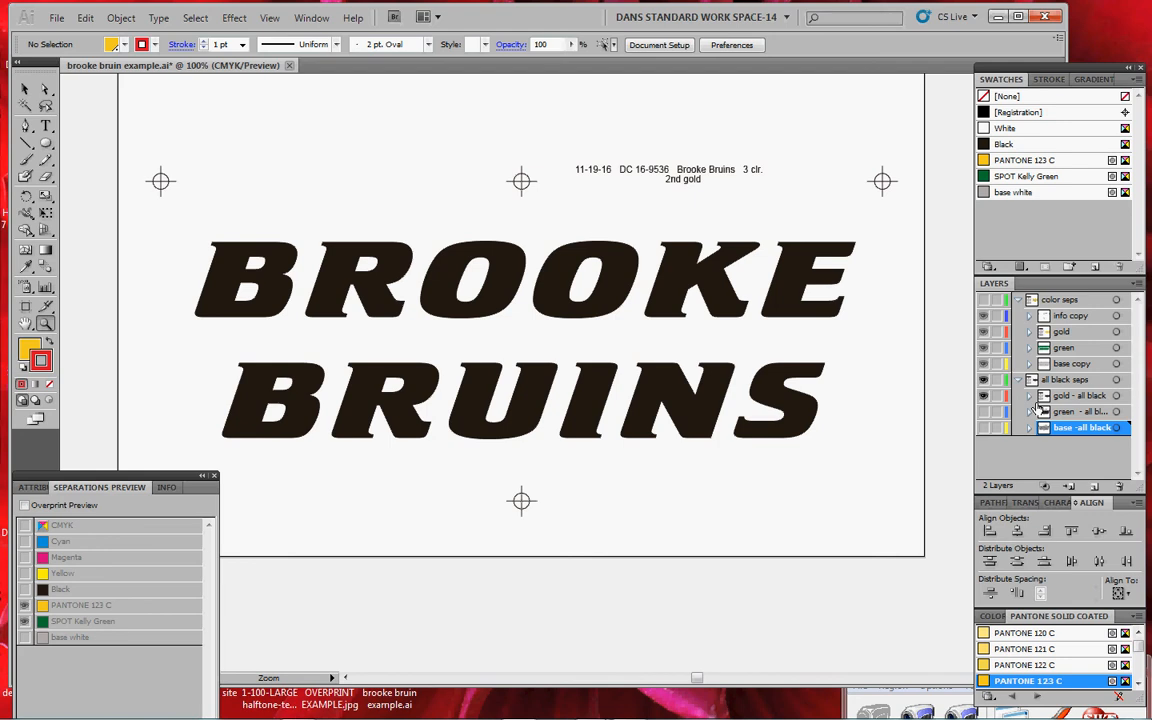
Step: Show the color seps layer, and collapse and hide the all black seps layer
click(984, 301)
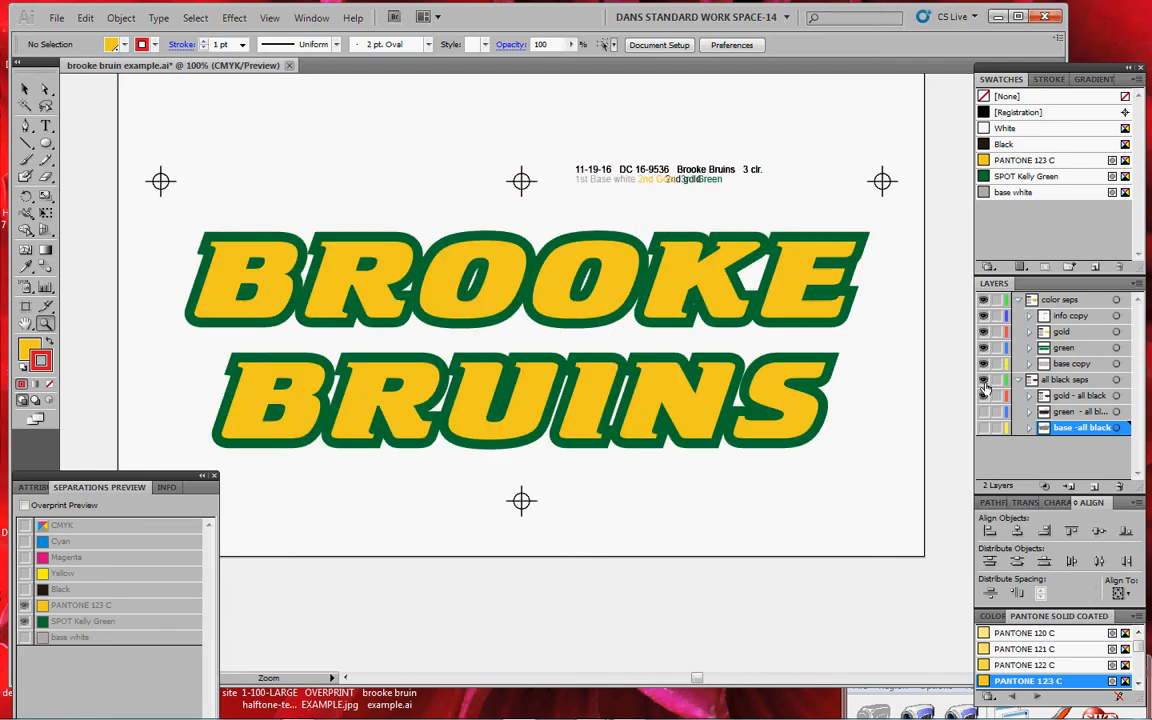
click(1018, 381)
click(984, 380)
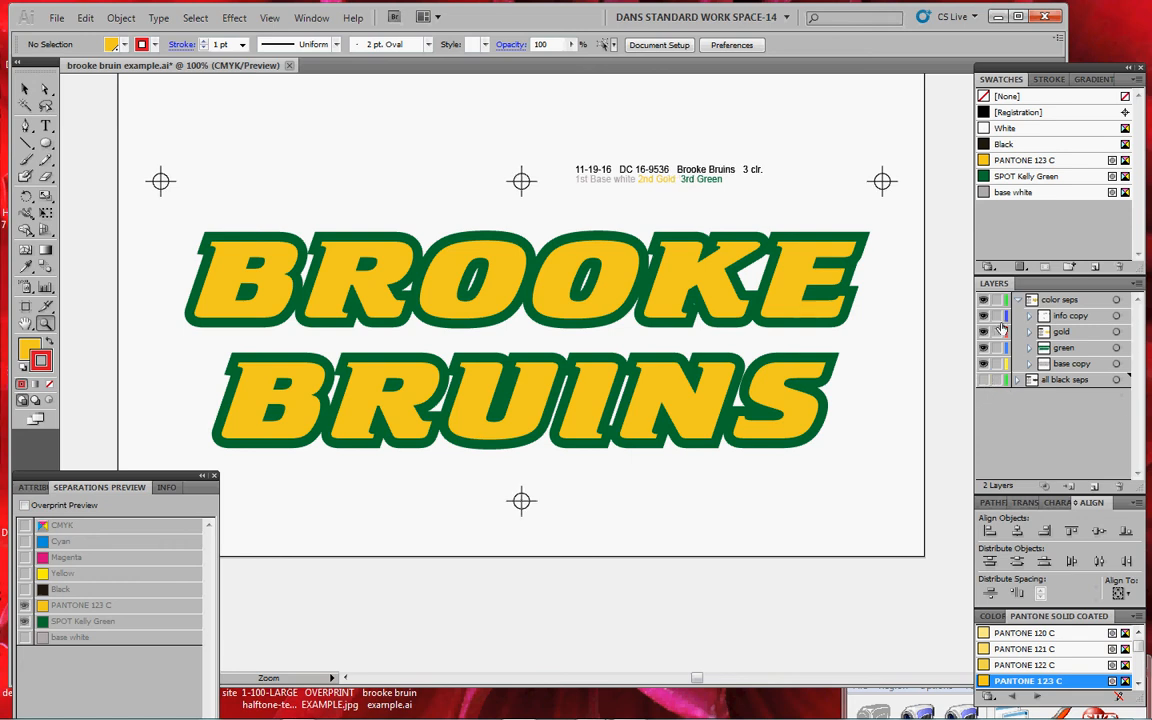
click(988, 302)
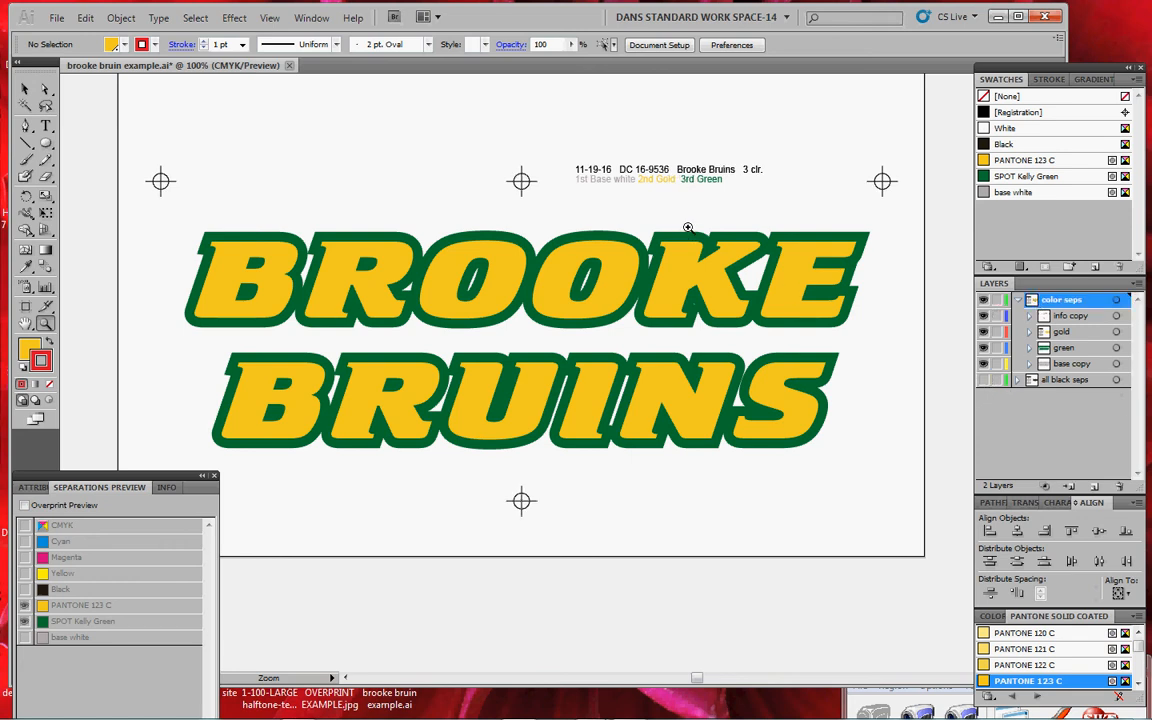
drag(550, 195, 563, 254)
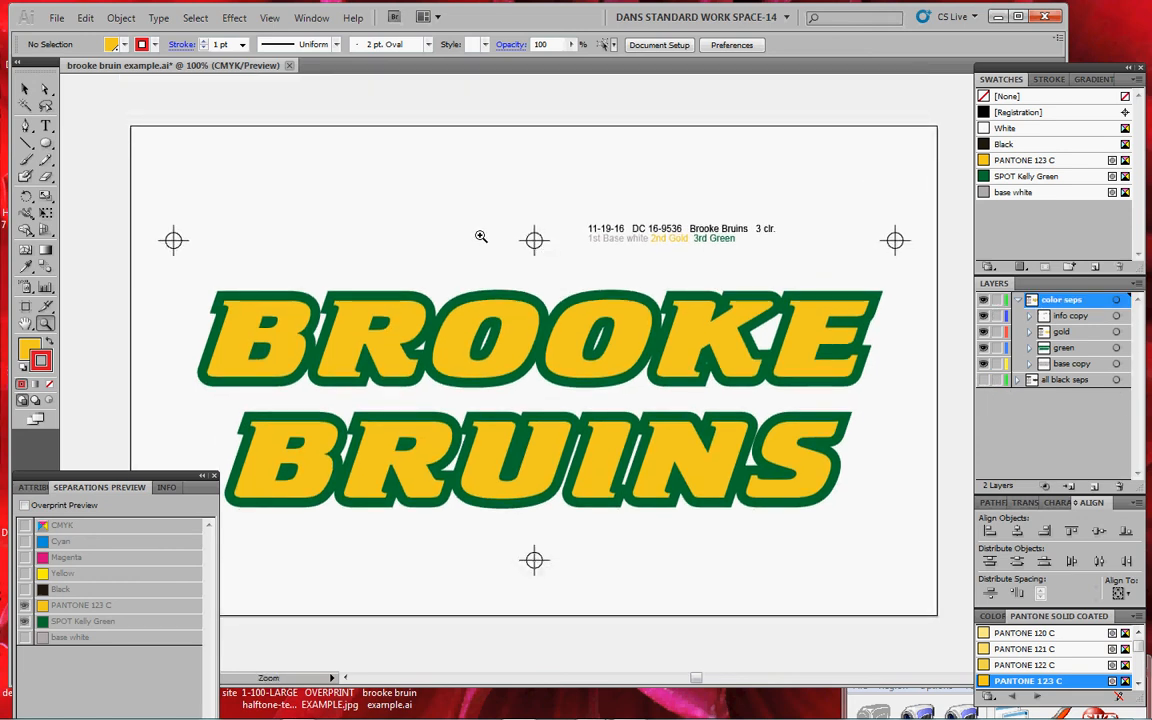
Step: Turn on Overprint Preview, and make the info copy sublayer active while toggling its visibility off and on
click(24, 506)
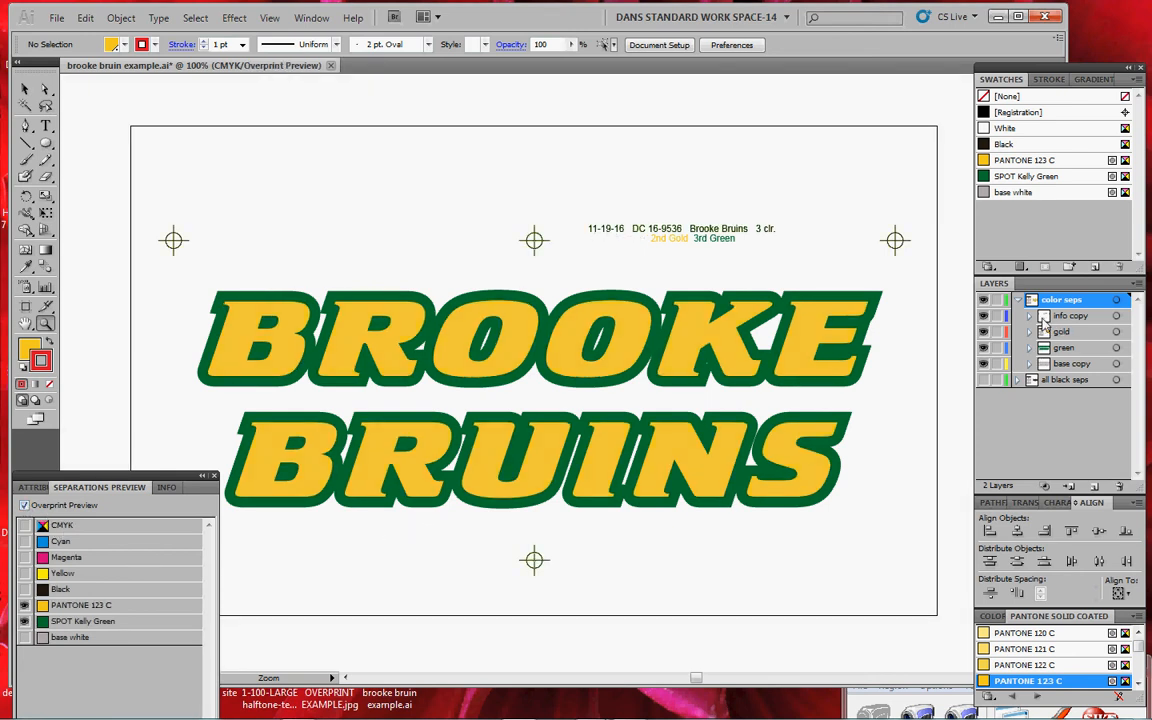
click(1045, 316)
click(985, 316)
click(984, 316)
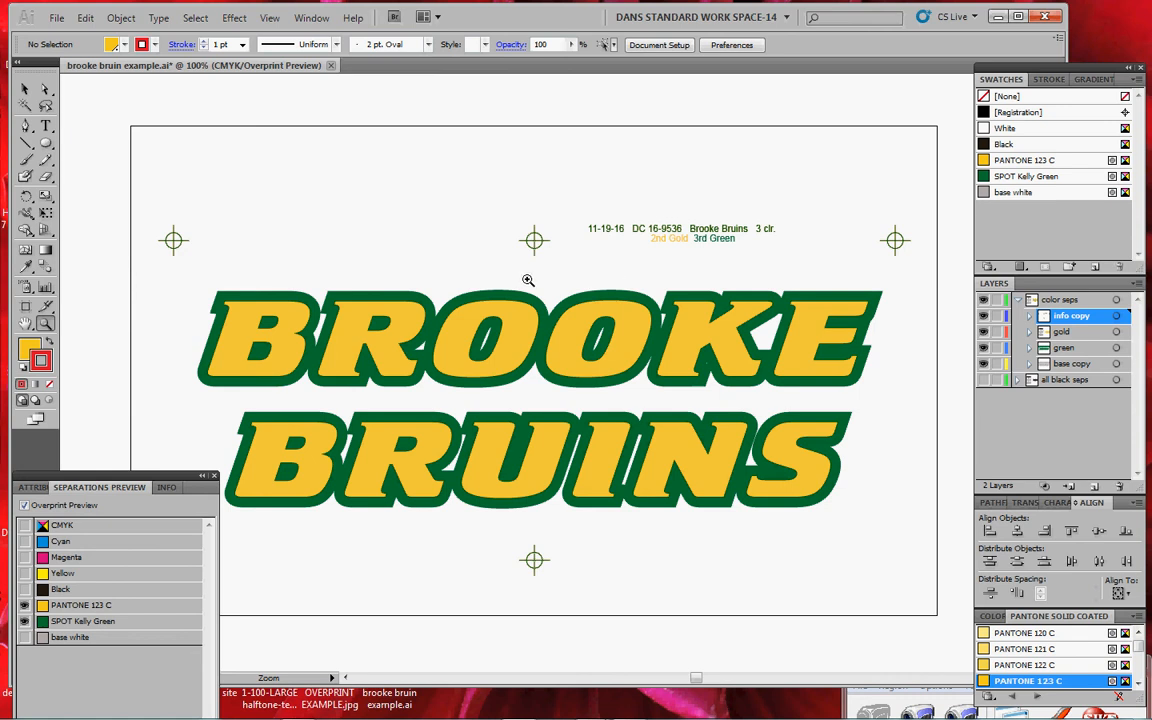
Step: Preview the gold, green and base white separations one at a time, ending with only PANTONE 123 C displayed
click(25, 621)
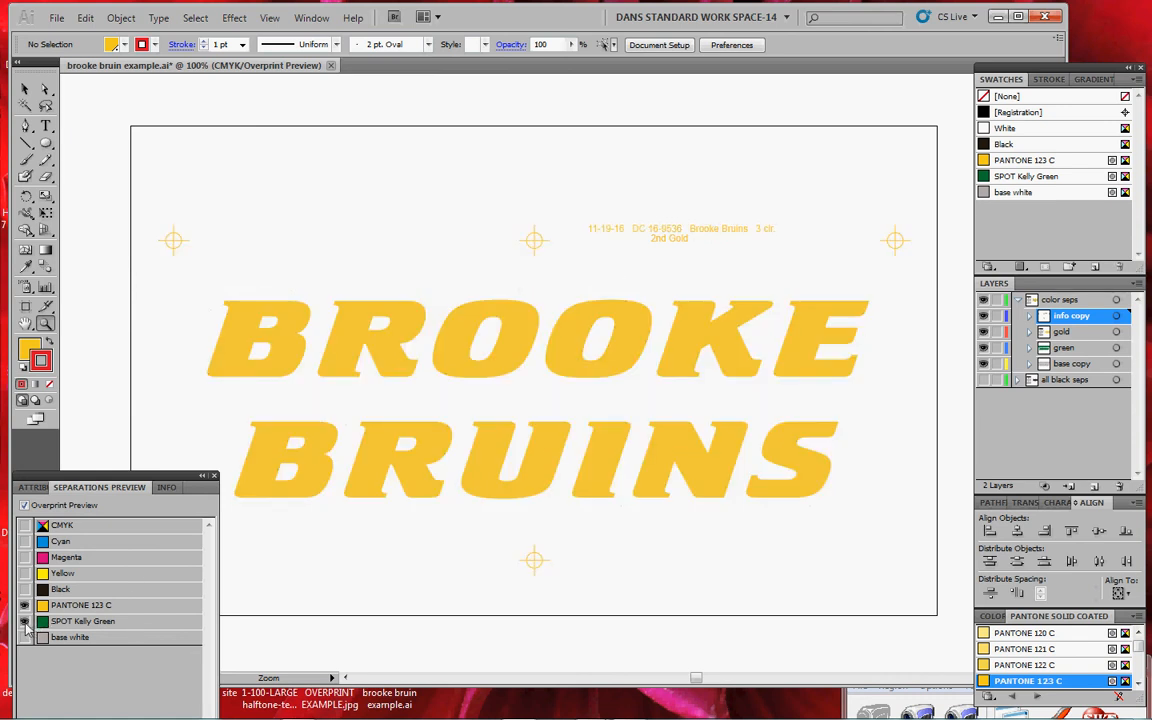
click(25, 621)
click(25, 605)
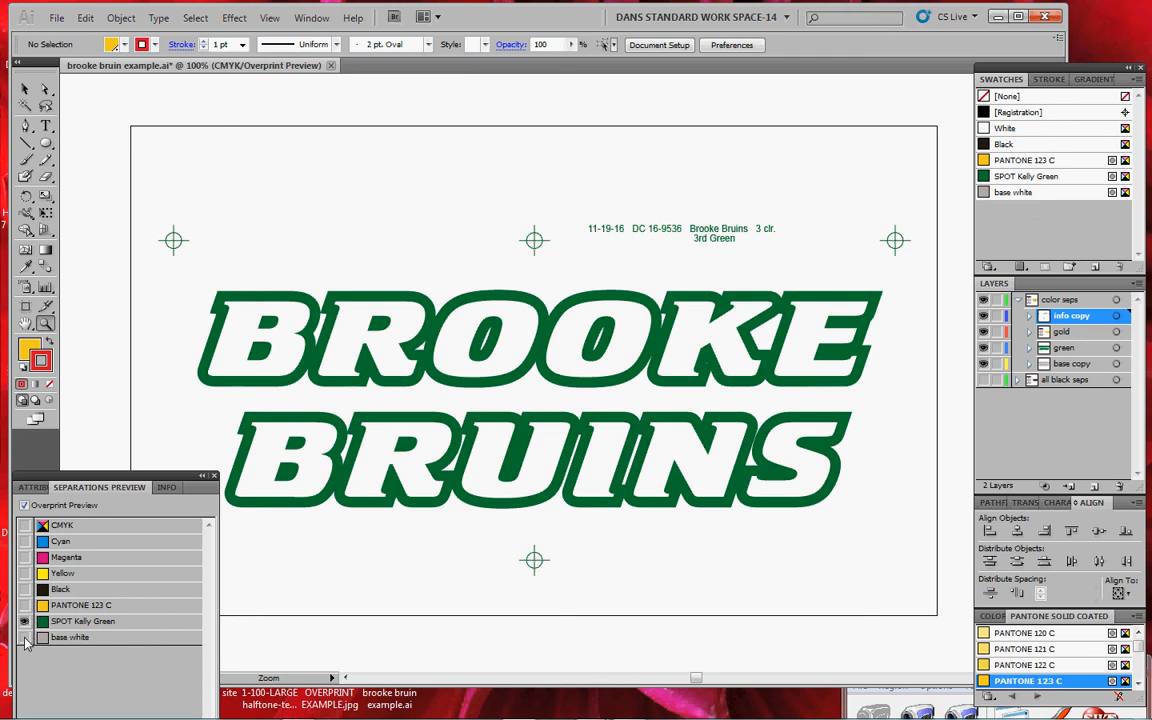
click(25, 637)
click(25, 621)
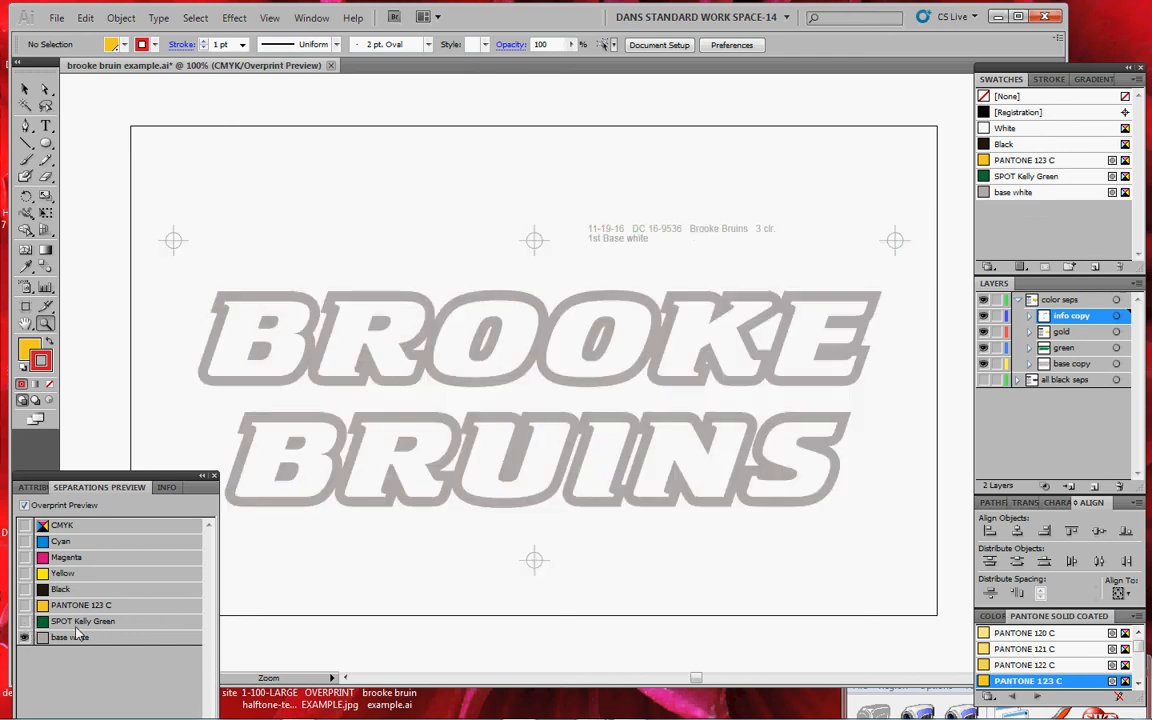
click(25, 605)
click(25, 637)
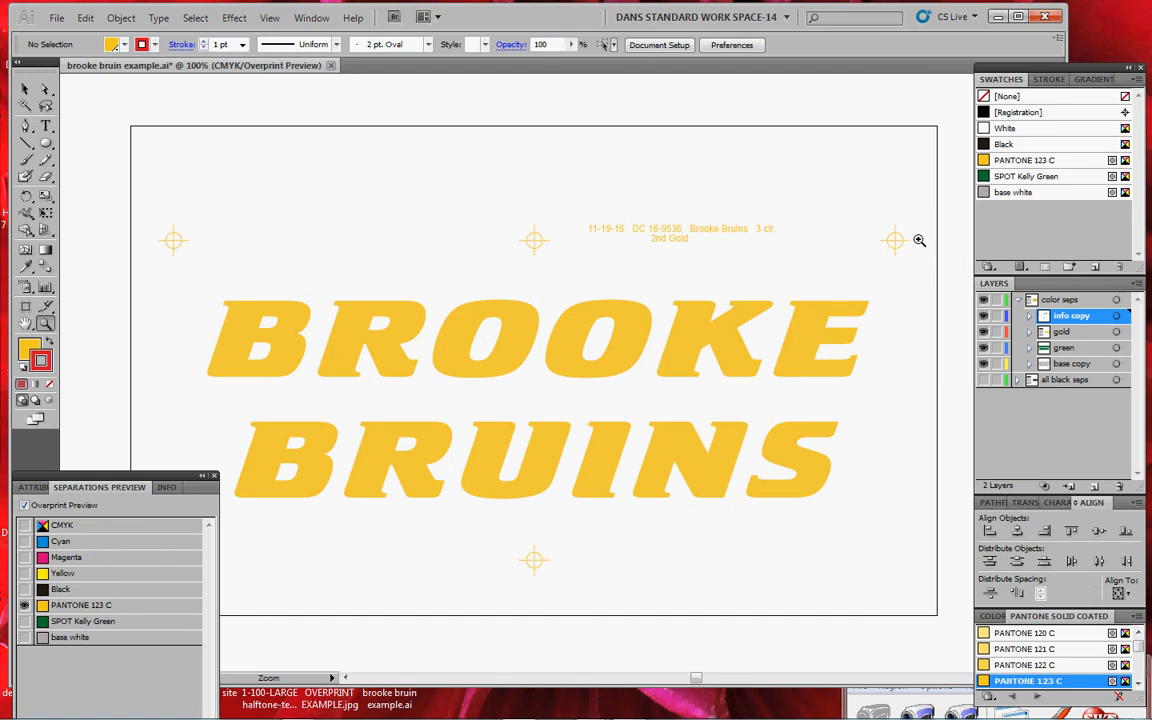
Step: Select the upper-right registration mark to check its swatch, and clear the selection
click(25, 89)
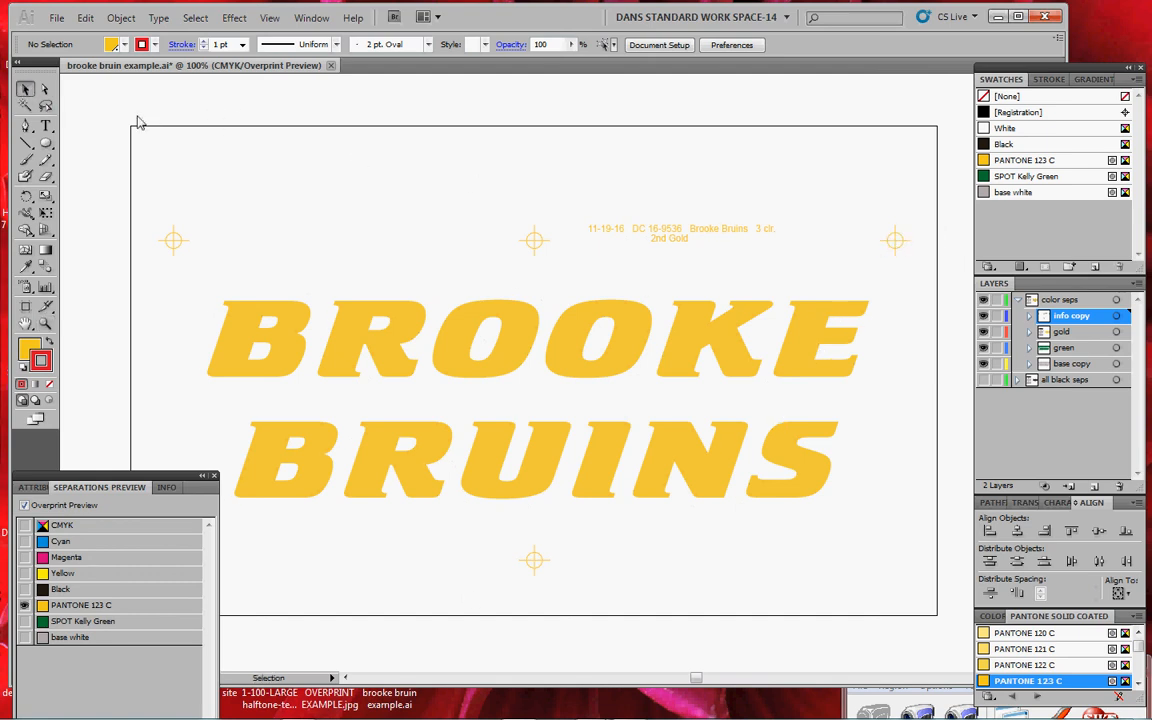
click(894, 246)
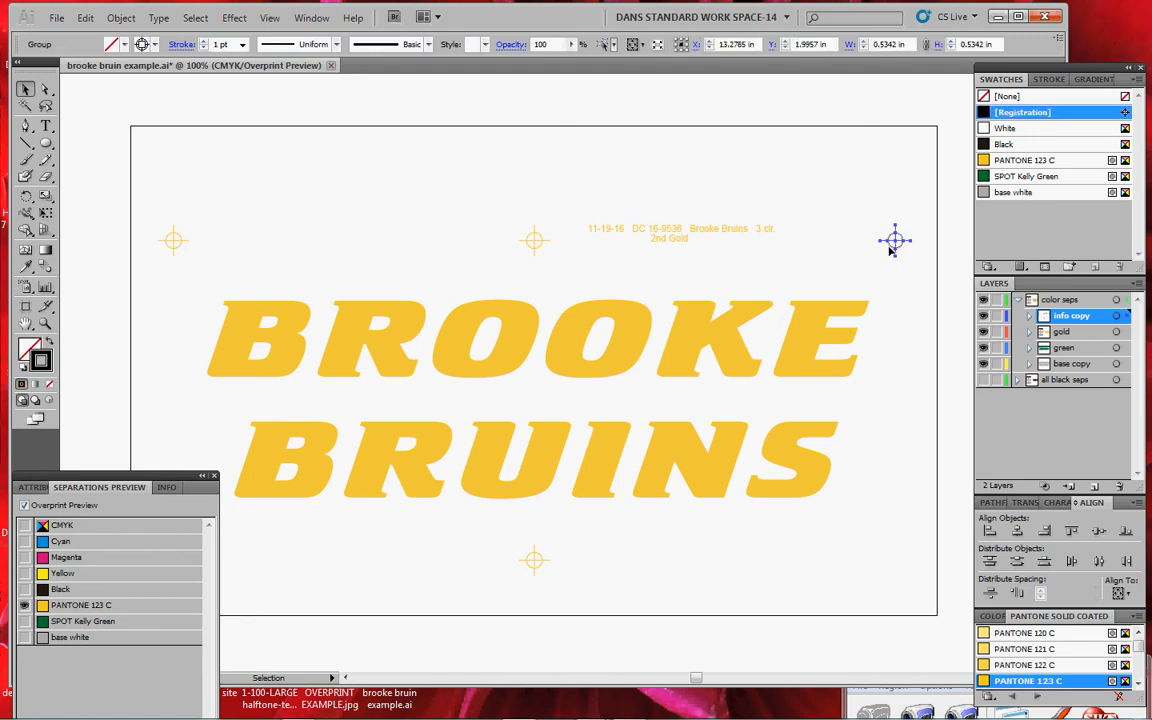
click(725, 253)
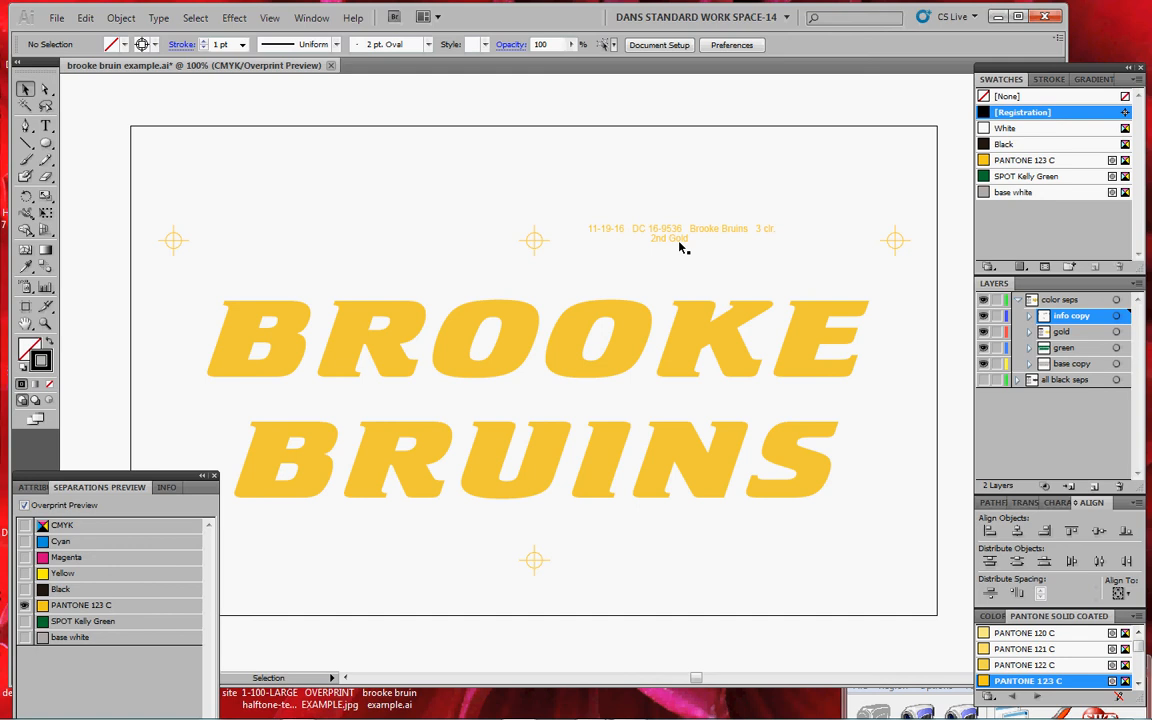
Step: Duplicate the upper-left registration mark to about X 2.85 in, Y 1.12 in, above the word BROOKE
click(173, 240)
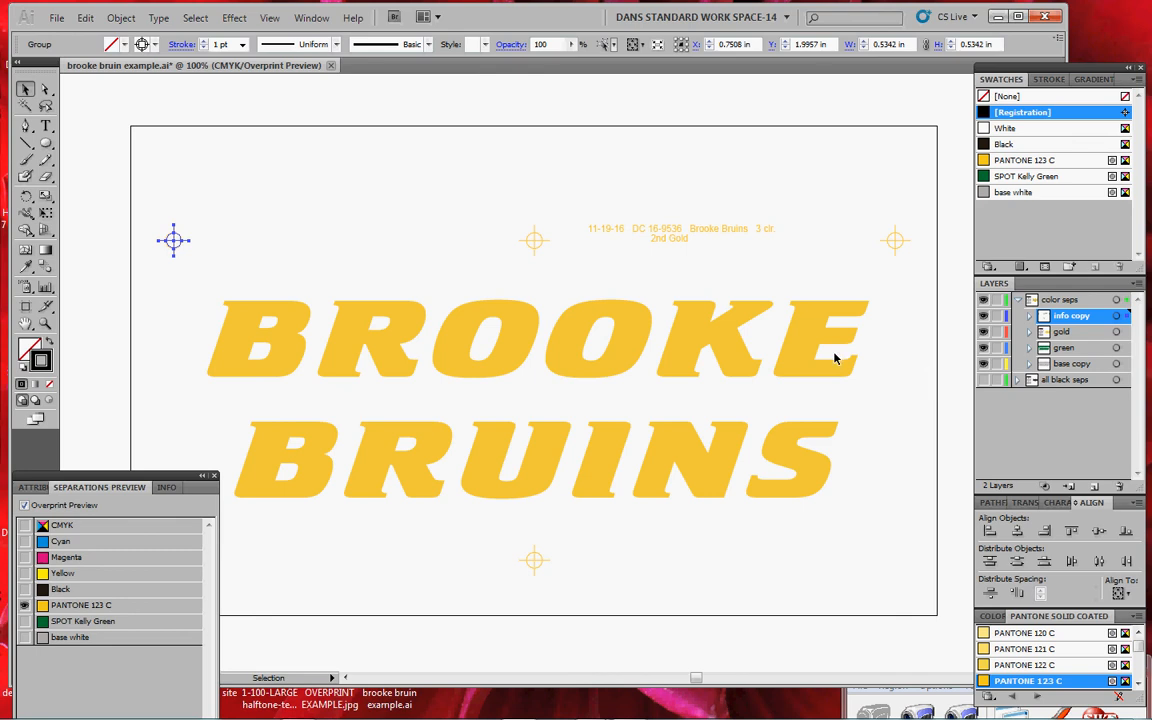
drag(184, 246, 305, 195)
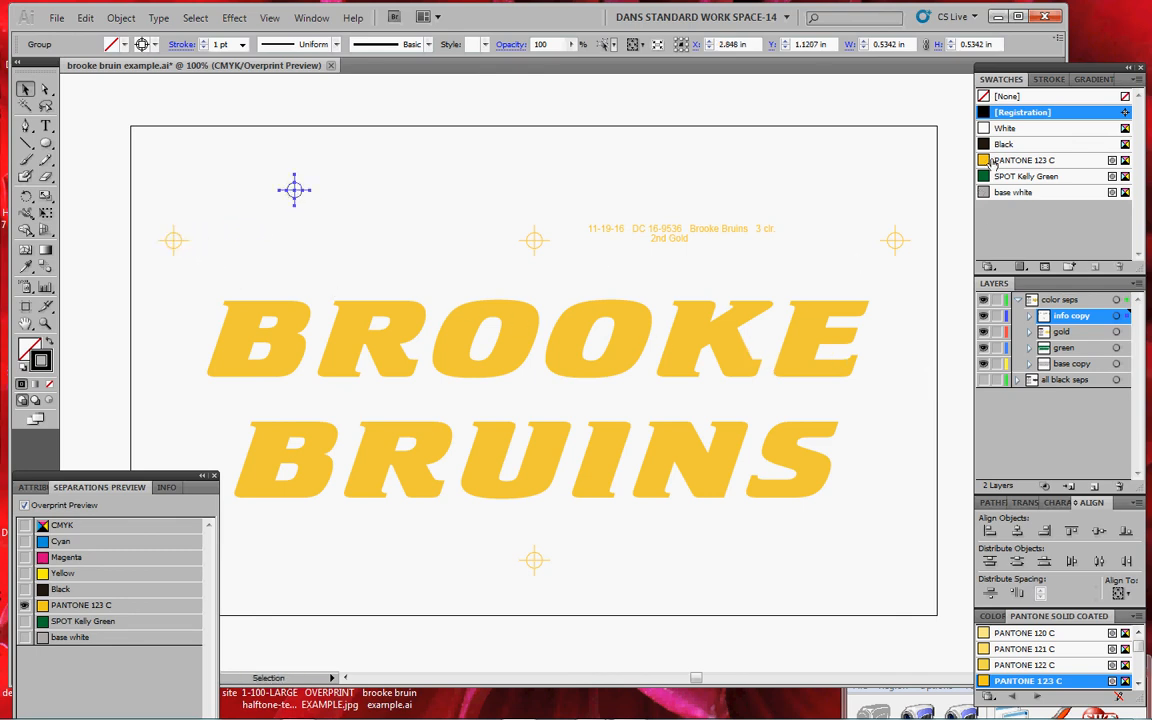
Step: Color the duplicated registration mark's stroke with PANTONE 123 C, and preview only the SPOT Kelly Green separation
click(990, 160)
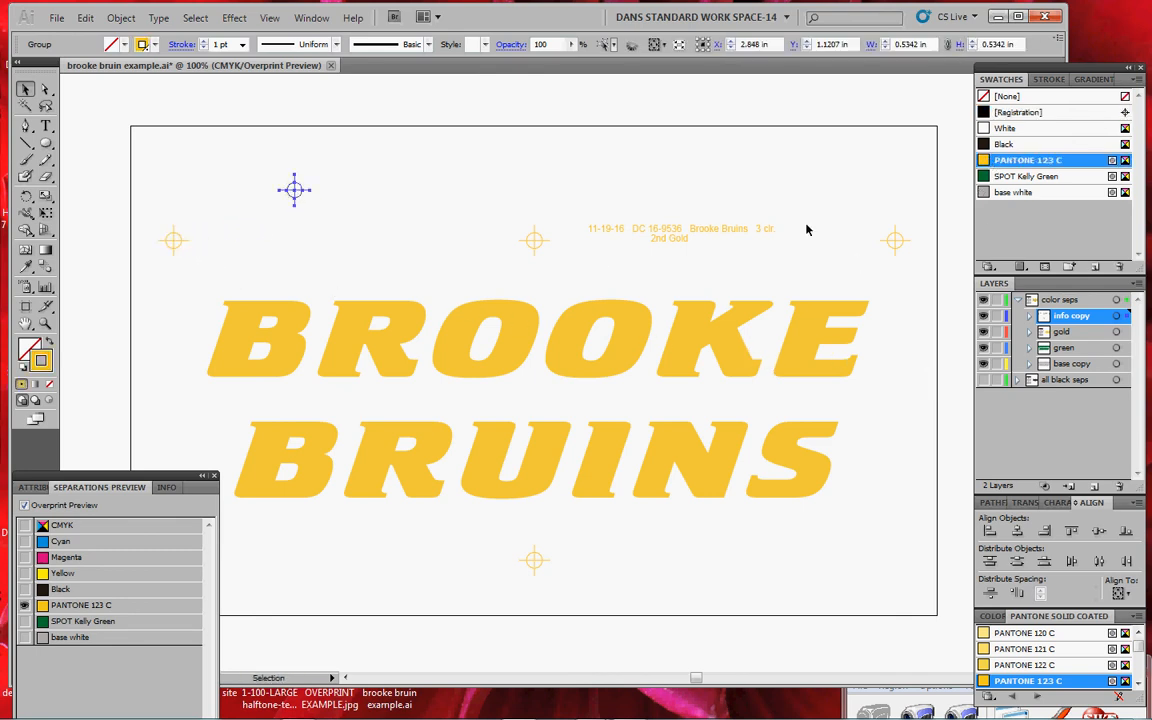
click(455, 184)
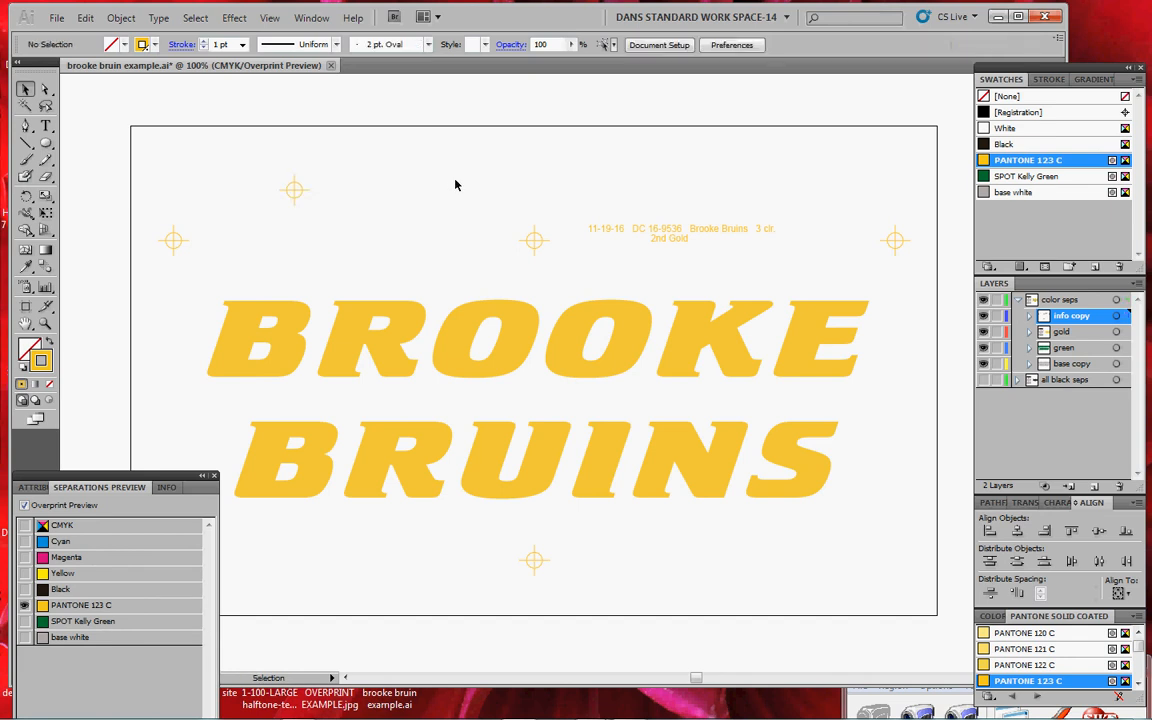
click(24, 621)
click(24, 605)
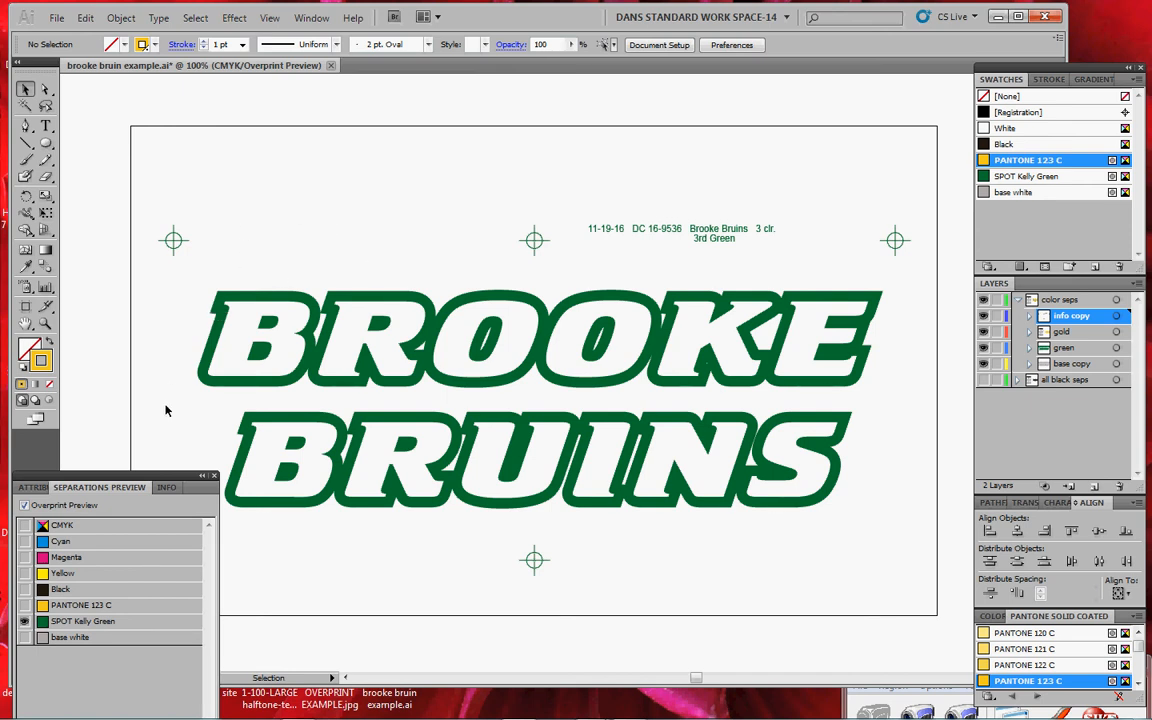
Step: Select the duplicated registration mark above BROOKE and make sure Overprint Stroke is on in its attributes
click(36, 487)
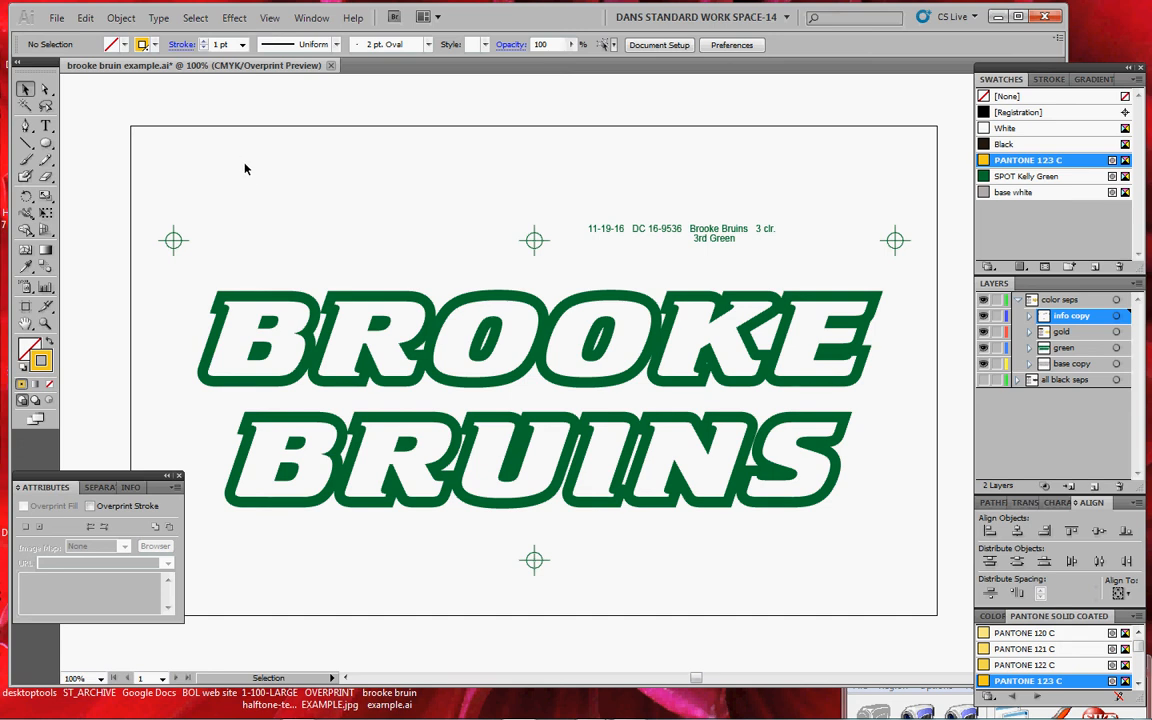
drag(246, 163, 336, 227)
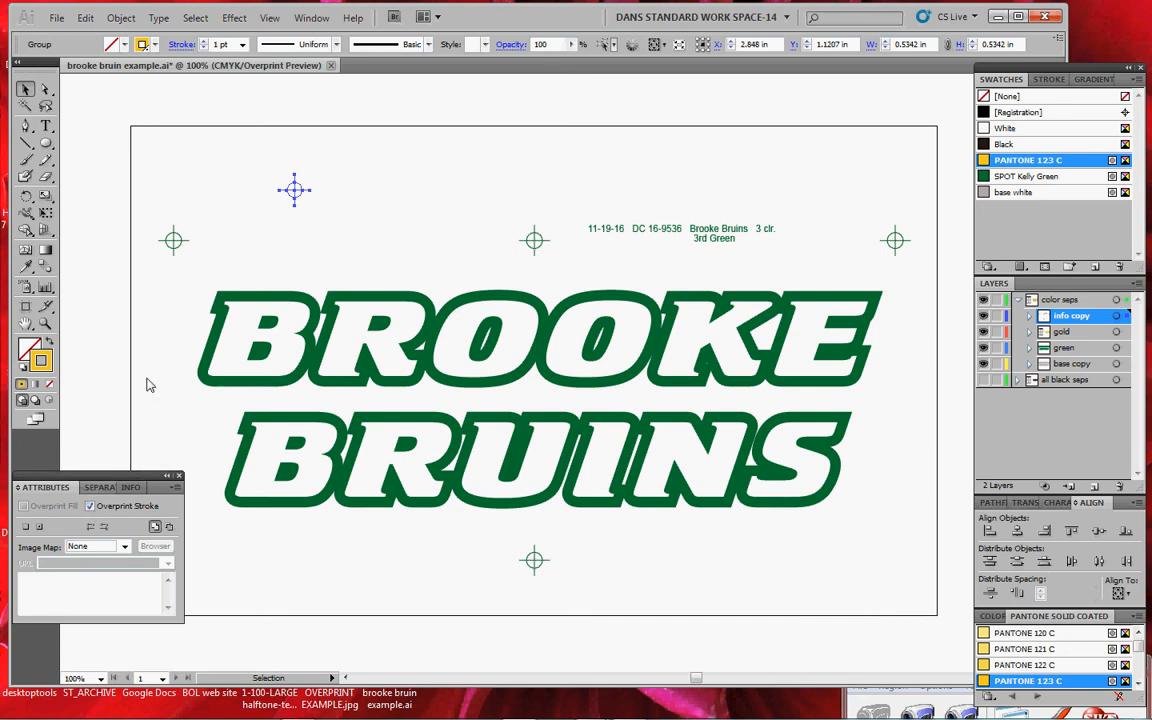
key(z)
drag(240, 145, 332, 232)
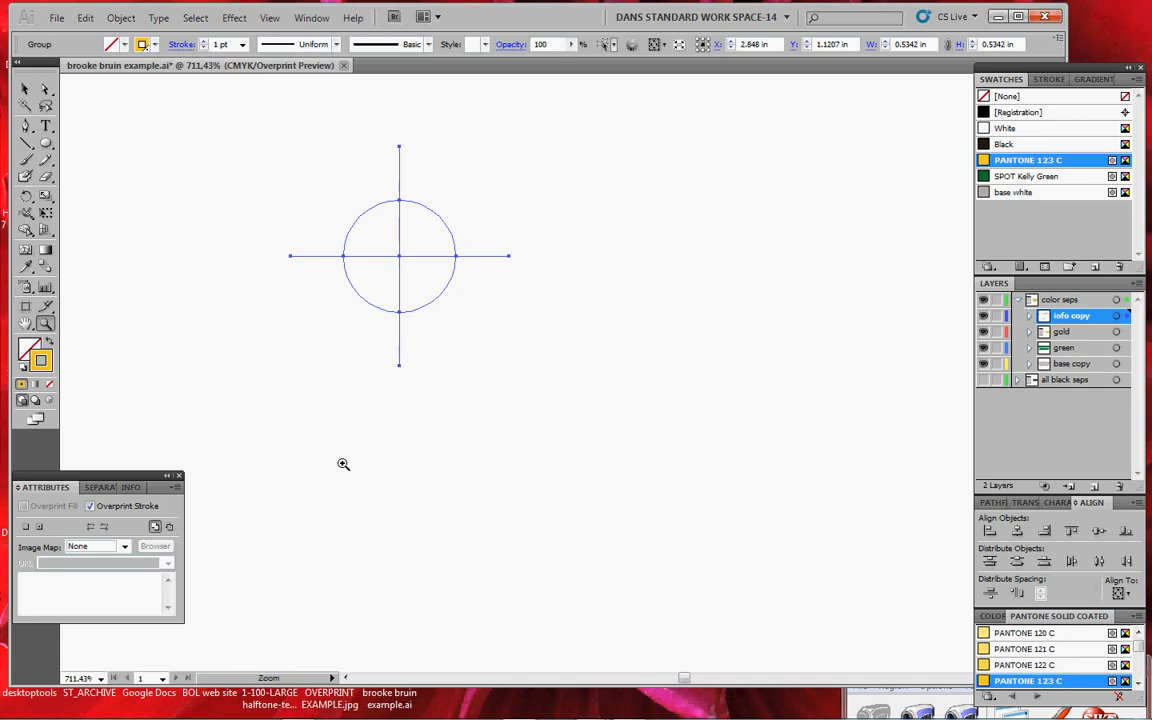
Step: Toggle the PANTONE 123 C separation on, off and on again alongside SPOT Kelly Green to check the gold mark
click(105, 487)
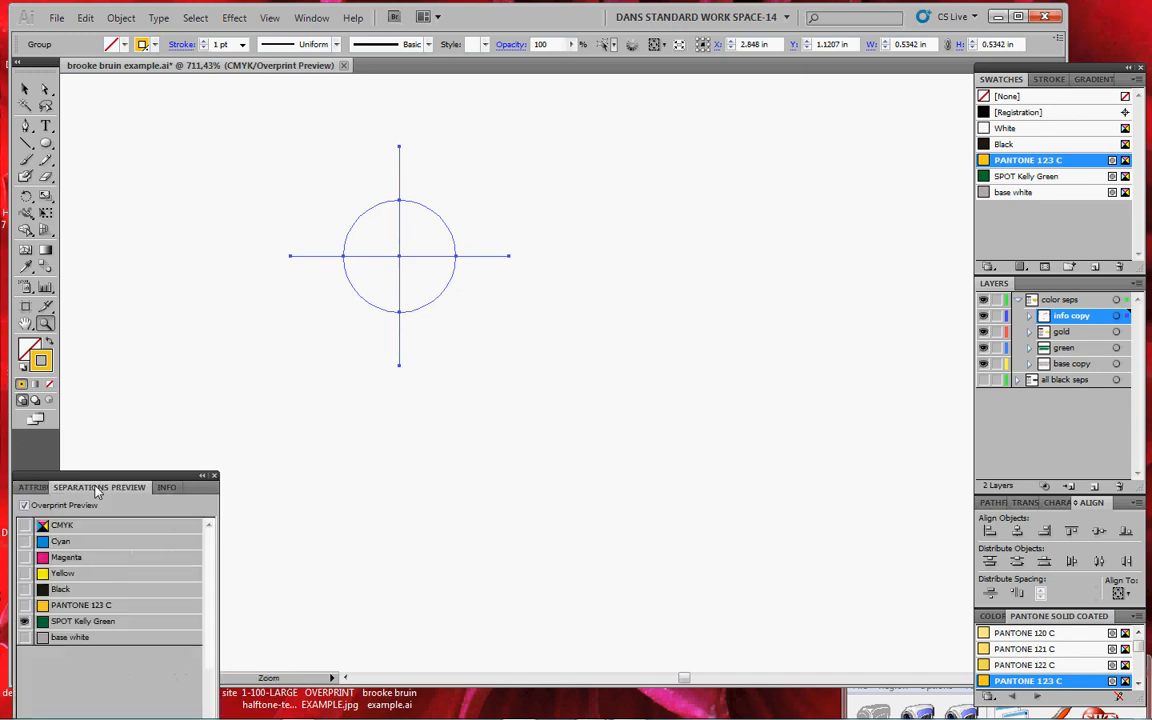
click(24, 606)
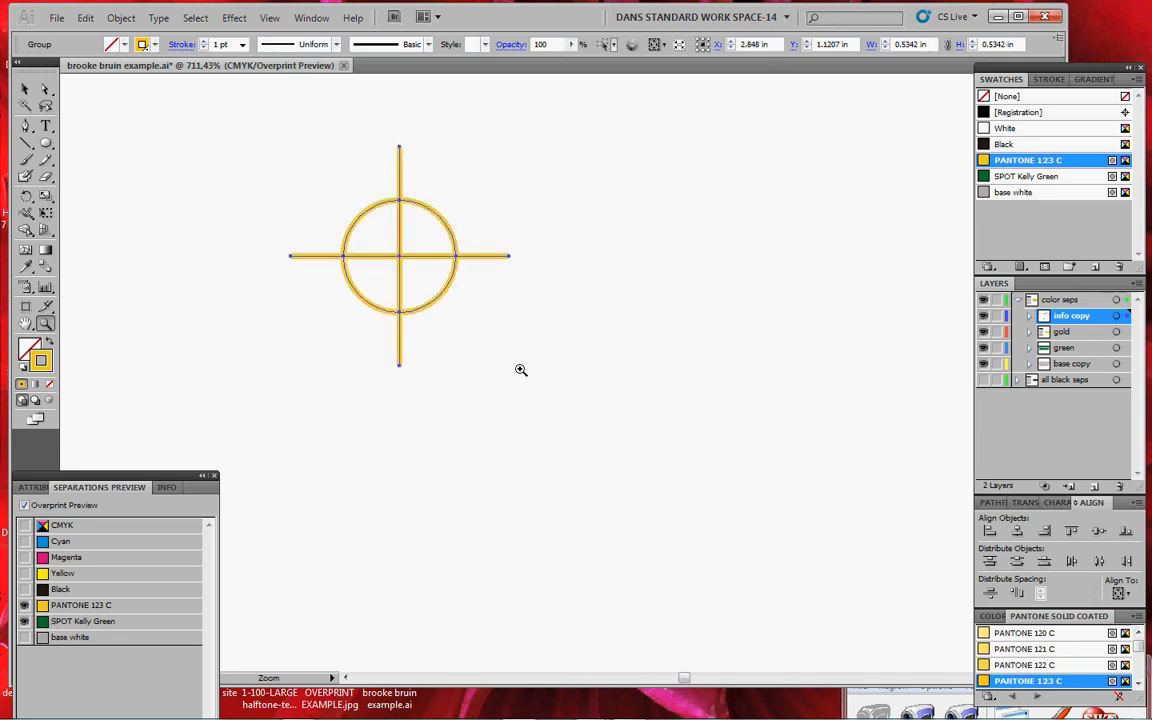
drag(524, 370, 614, 407)
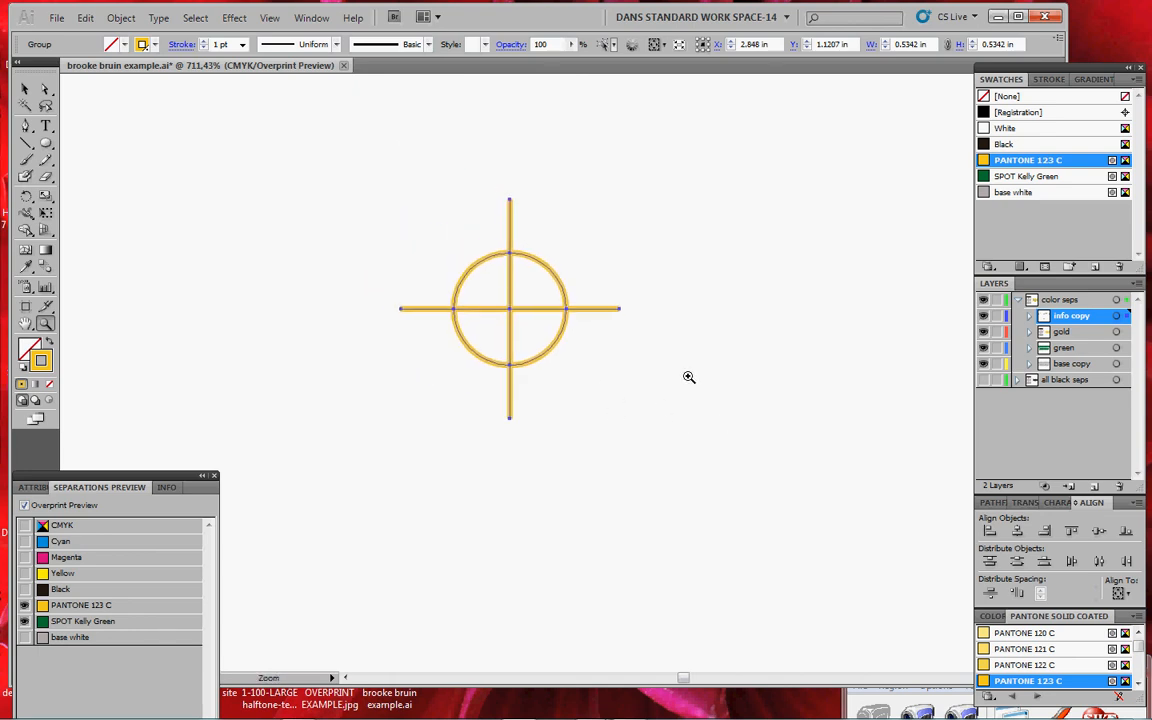
click(24, 606)
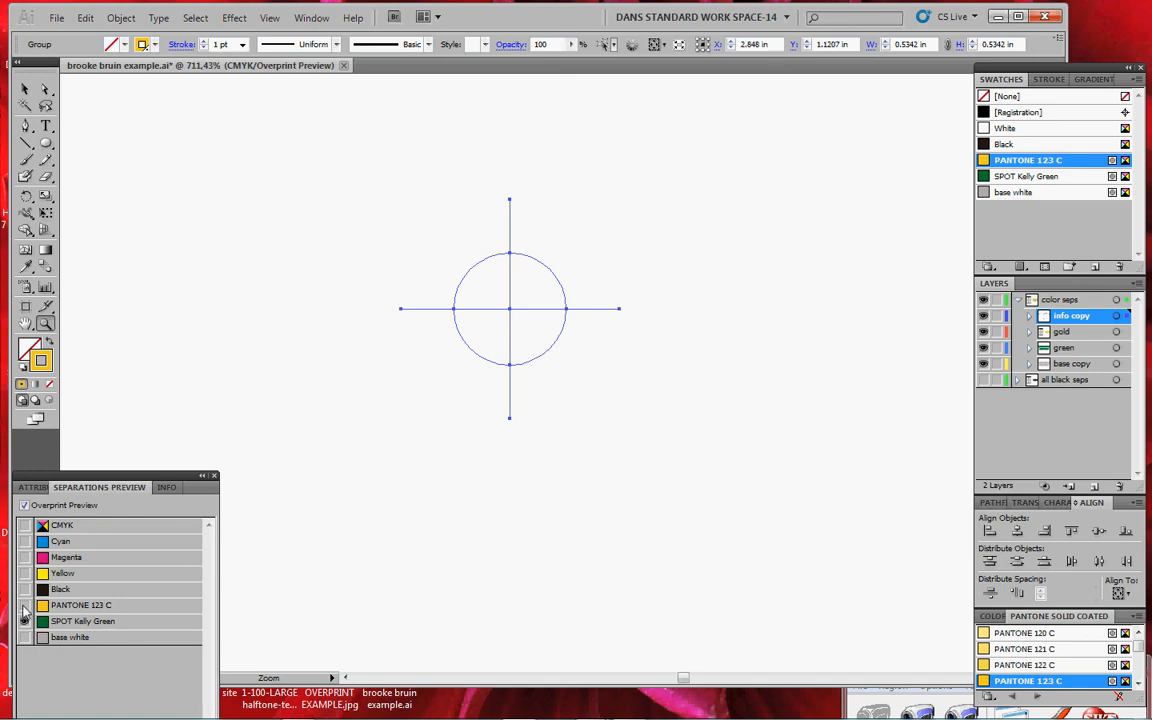
click(24, 605)
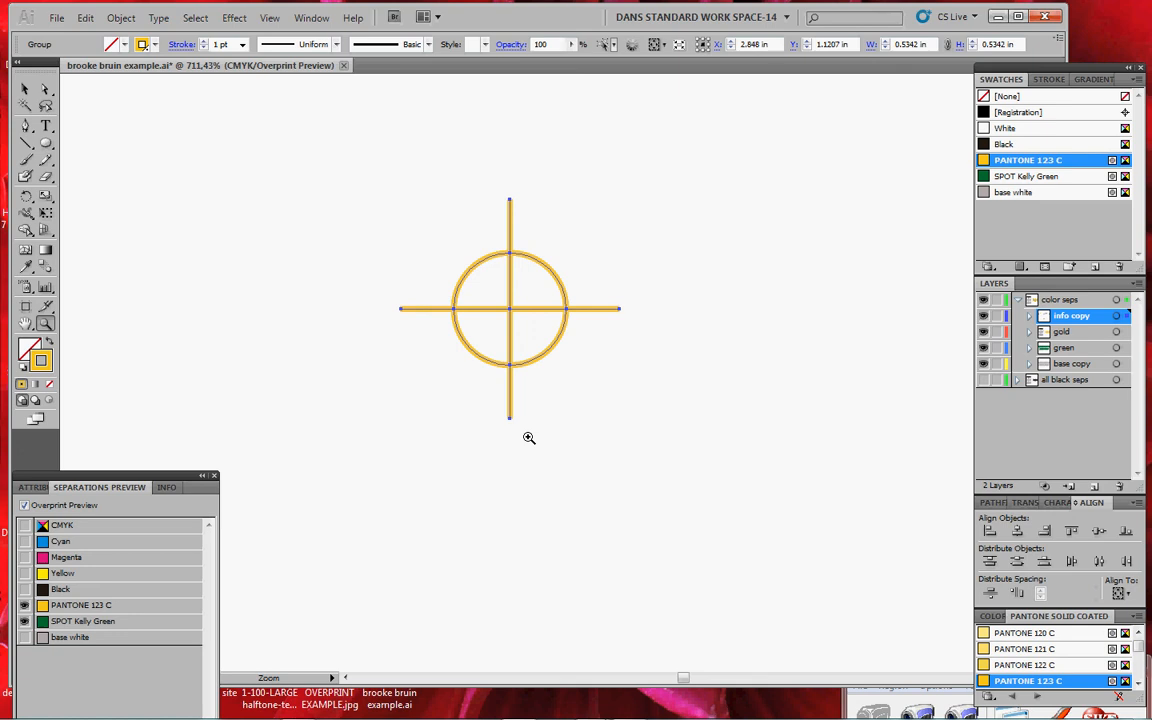
Step: Paste a copy of the gold registration mark directly in front, color its stroke SPOT Kelly Green, and clear the selection
drag(543, 359, 599, 357)
key(ctrl+z)
ctrl+click(585, 382)
ctrl+click(550, 349)
ctrl+click(557, 353)
ctrl+click(551, 350)
click(983, 178)
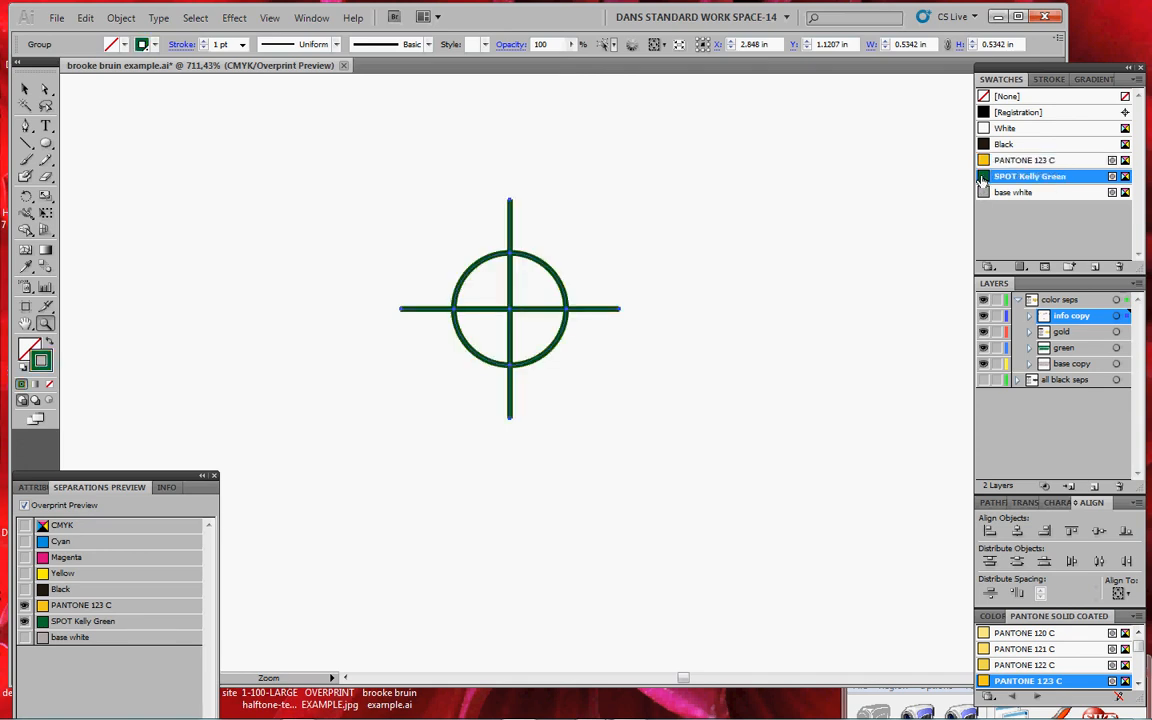
key(ctrl+shift+a)
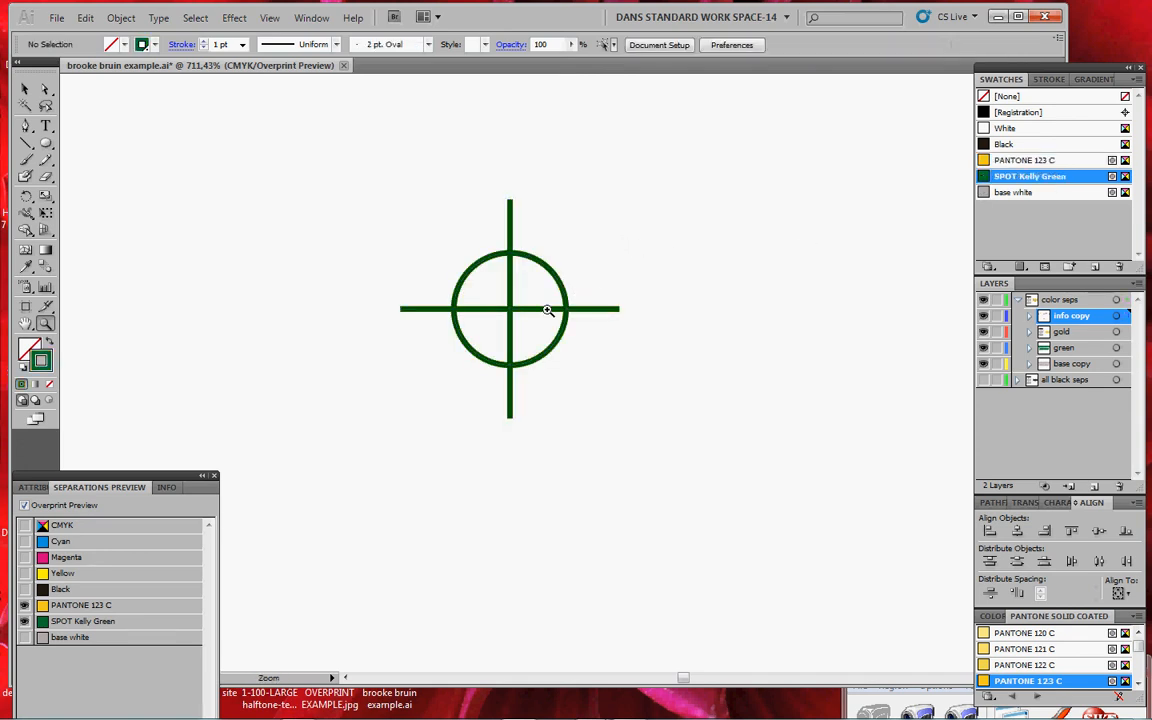
Step: Preview the stacked mark up close with the PANTONE 123 C separation hidden, and show that separation again
click(520, 340)
click(542, 385)
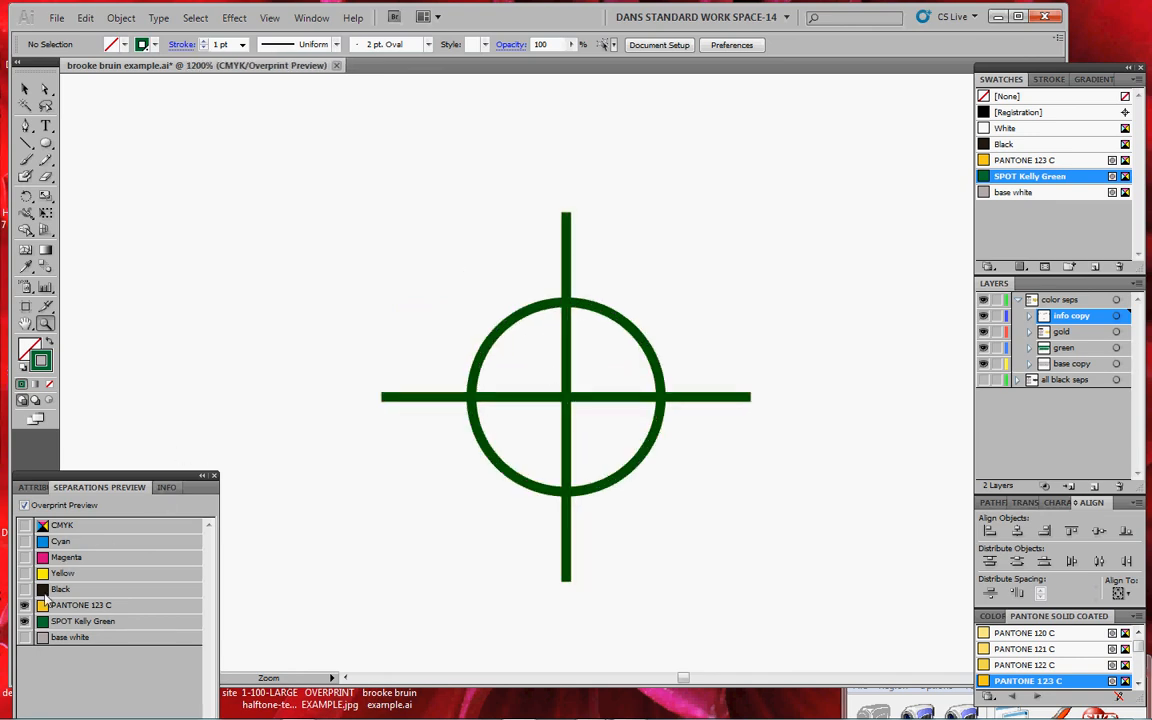
click(24, 620)
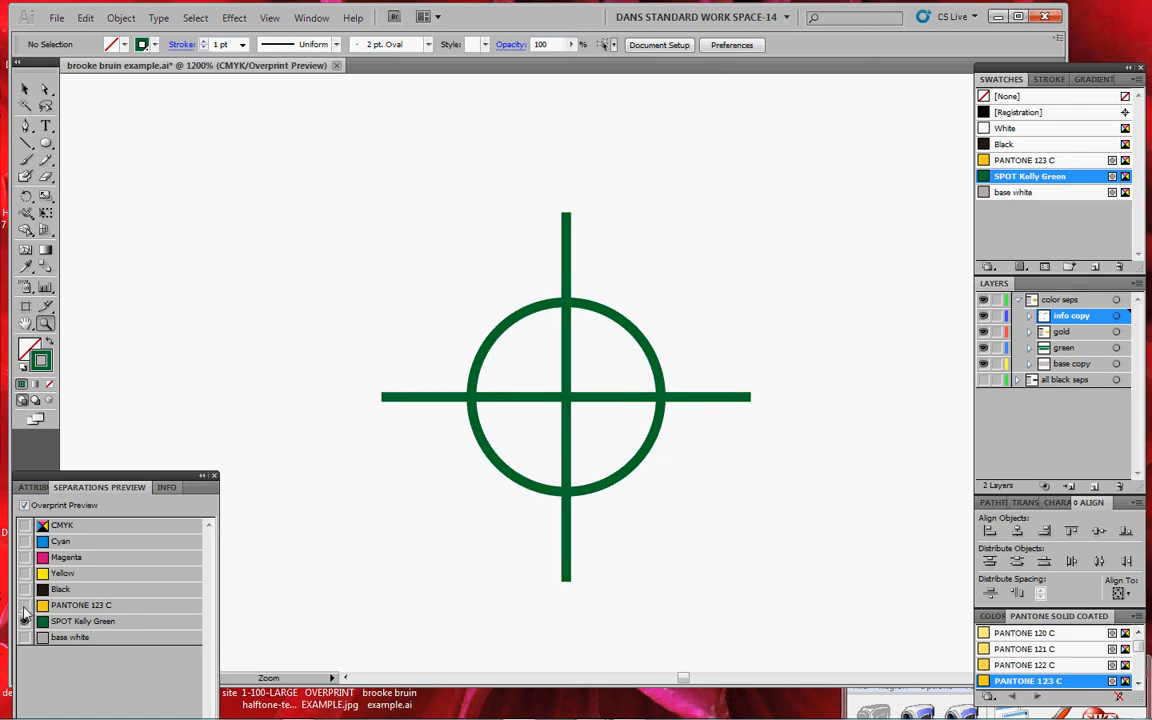
click(24, 617)
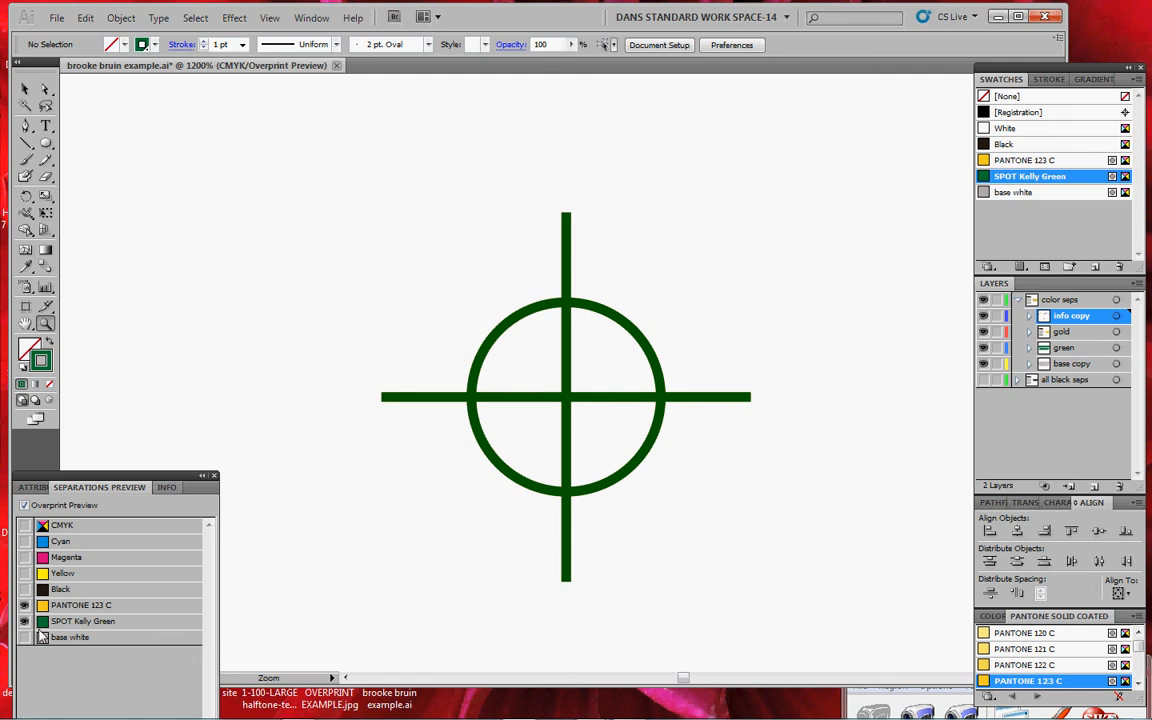
Step: Offset the green mark to about X 2.83 in, Y 1.12 in, examine its overprint on the gold mark, and undo the move
key(v)
click(484, 464)
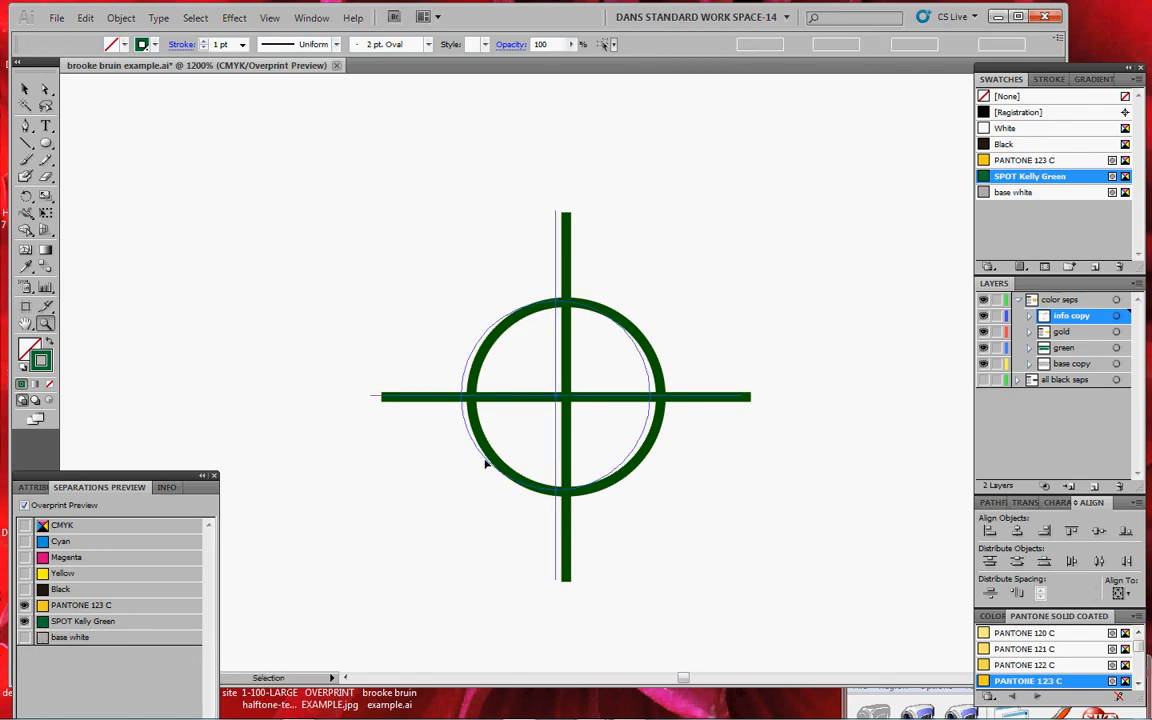
drag(484, 464, 485, 465)
key(z)
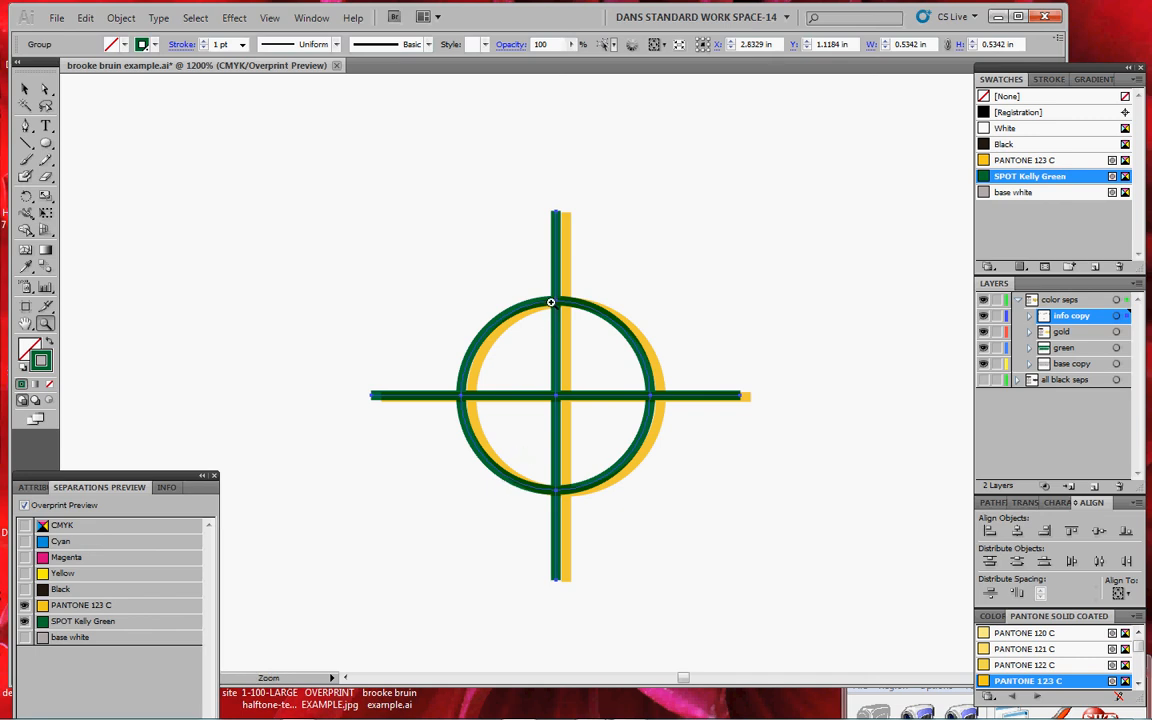
click(550, 303)
drag(529, 421, 565, 534)
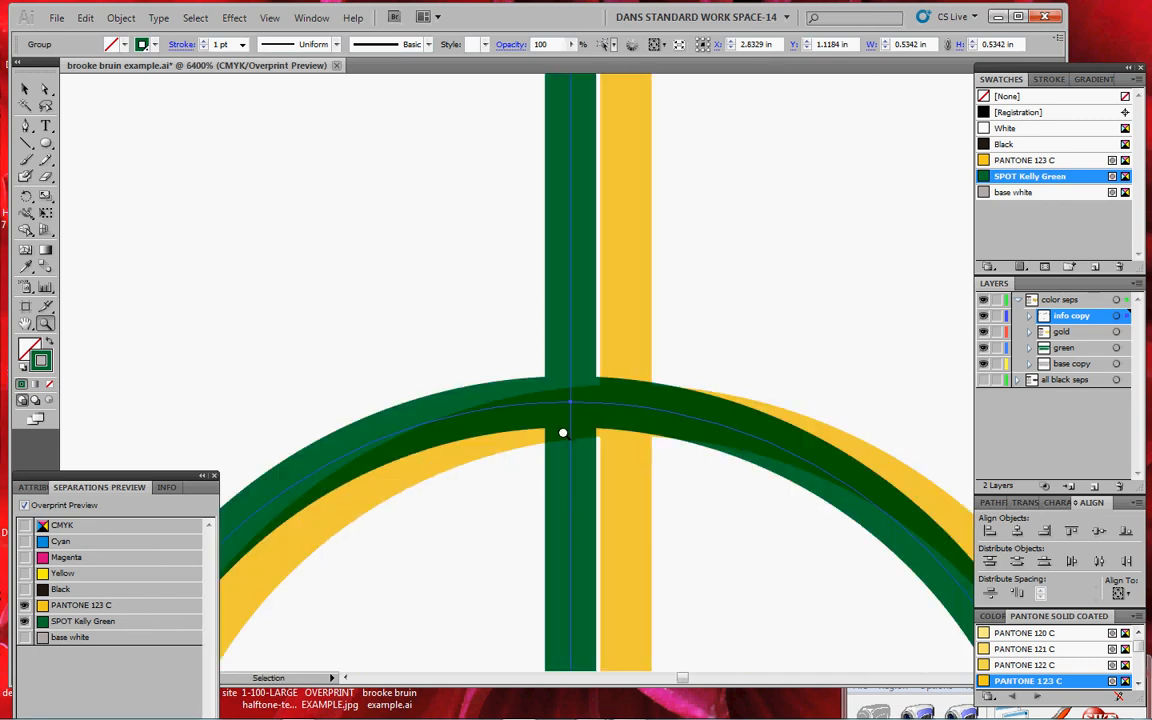
alt+click(562, 433)
alt+click(585, 451)
alt+click(583, 450)
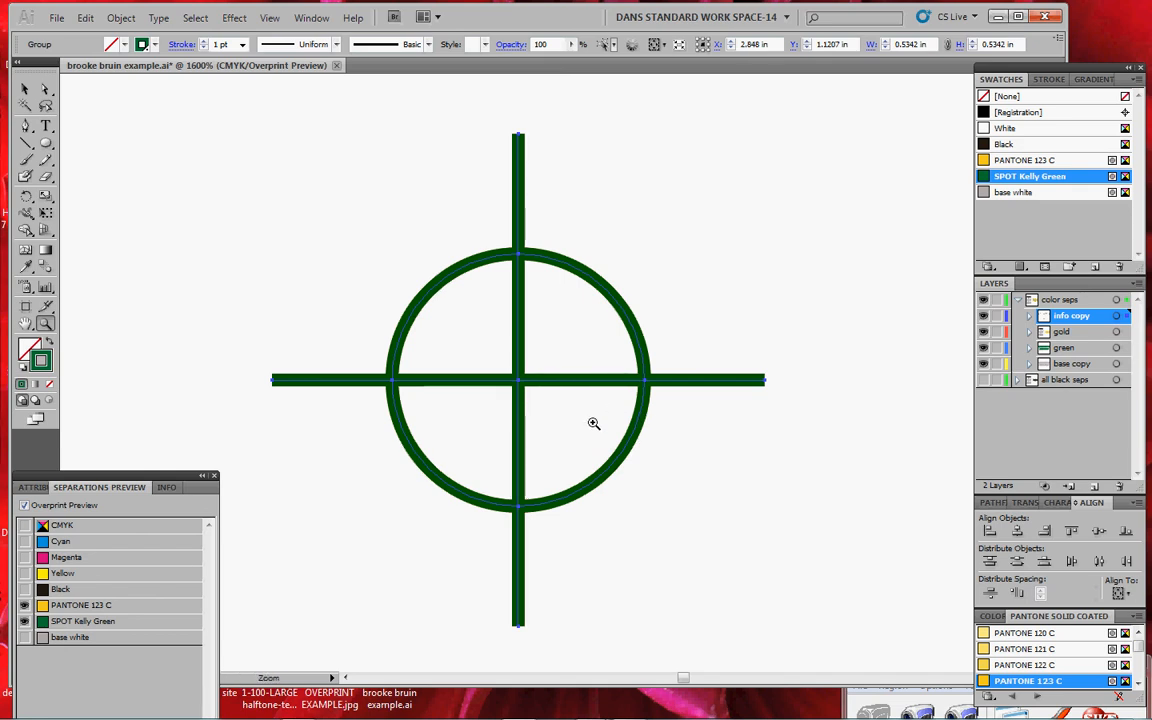
Step: Stack another copy of the mark colored base white, and preview the base white separation alone and together with gold and green
click(1012, 192)
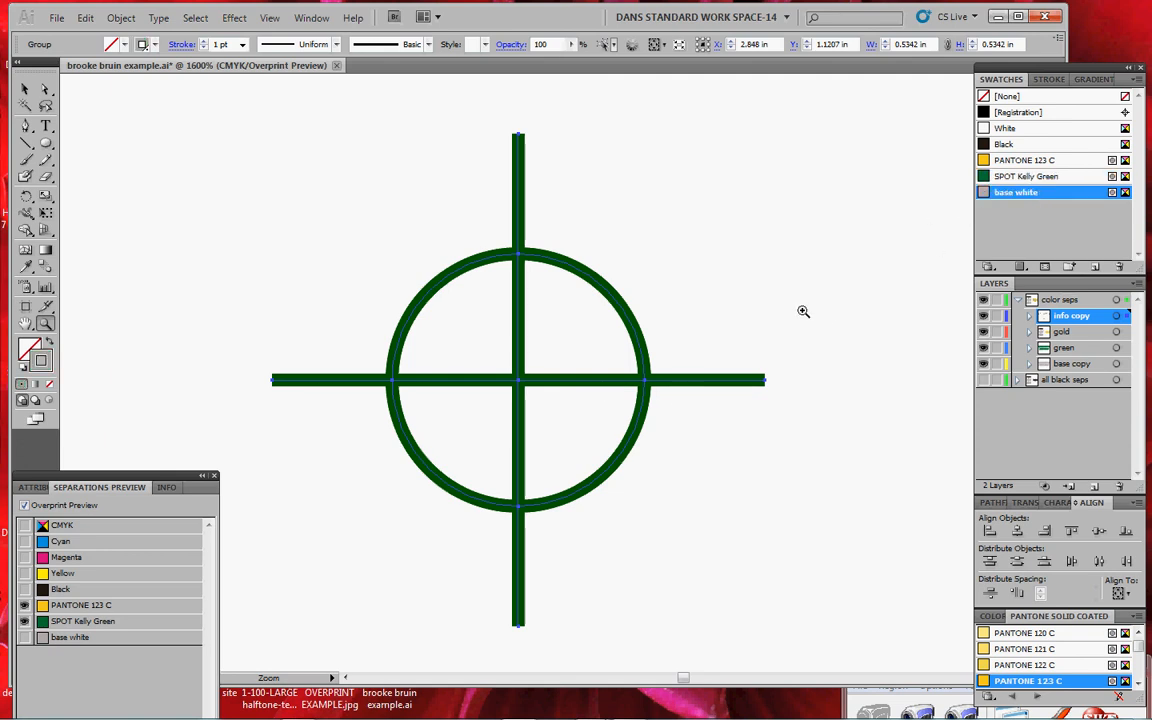
key(ctrl+shift+a)
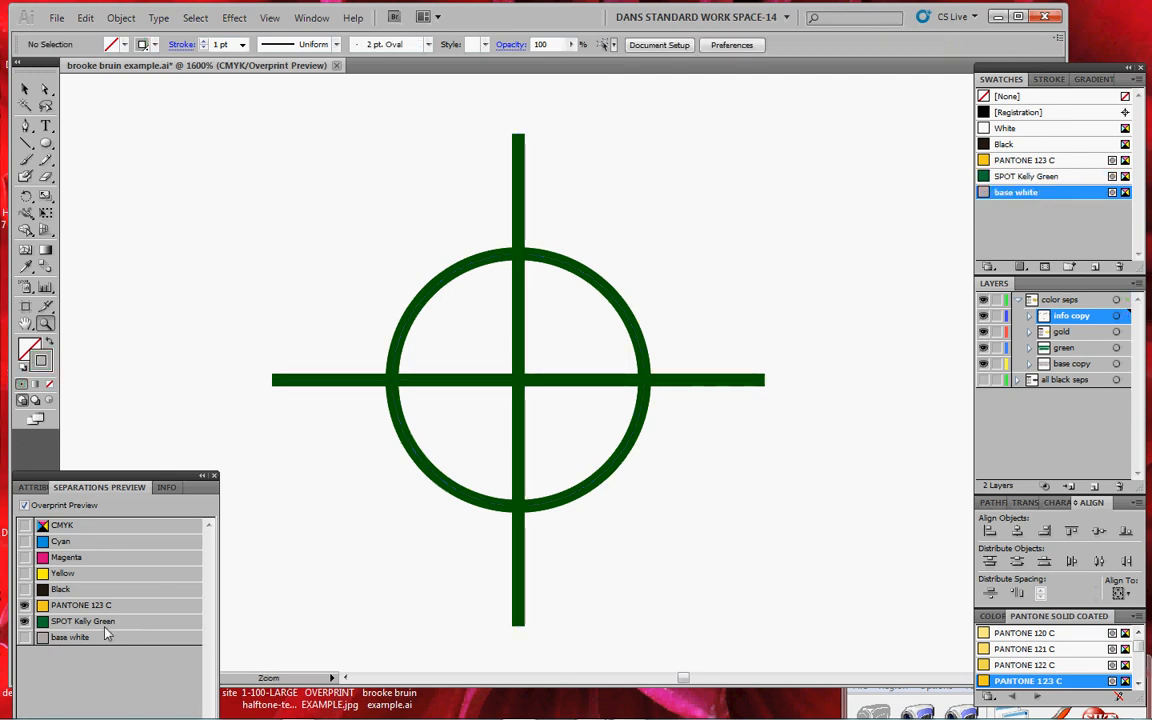
click(25, 639)
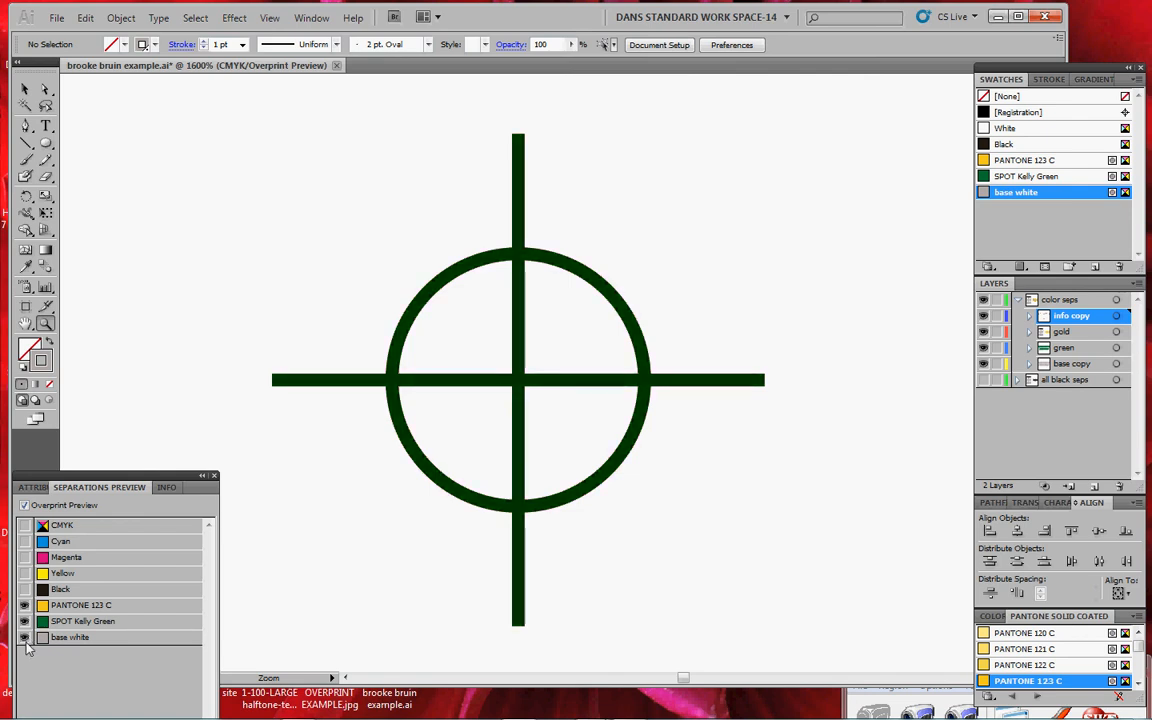
click(24, 621)
click(24, 605)
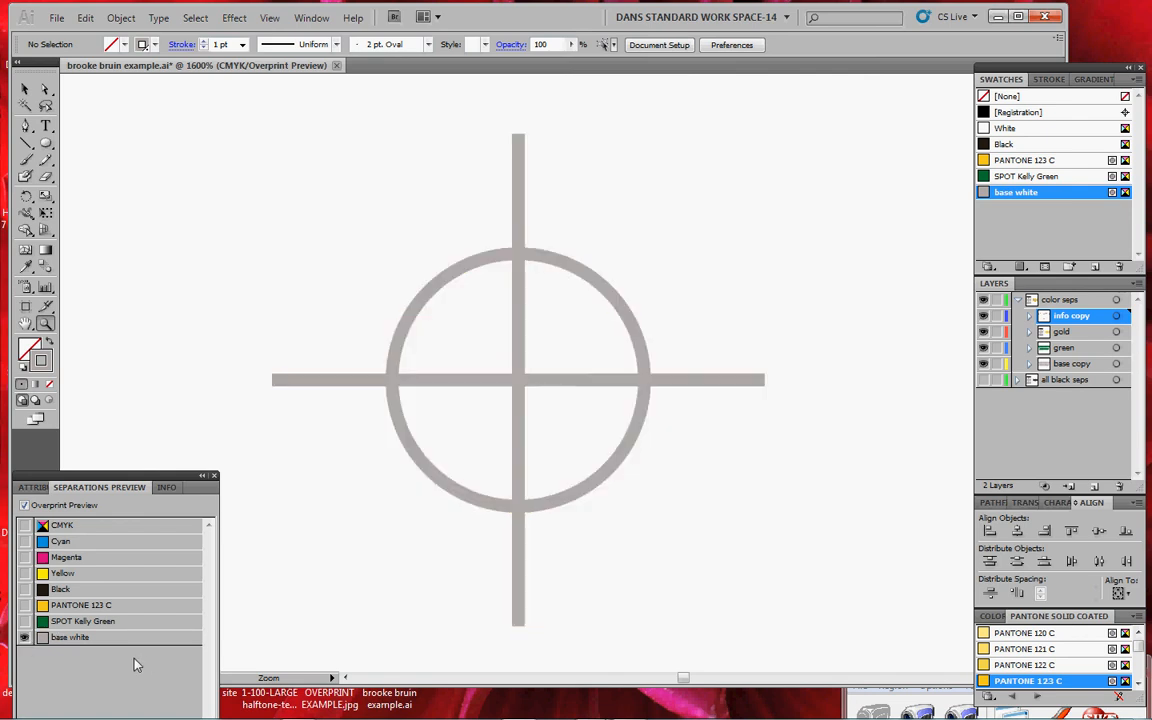
click(24, 621)
click(24, 605)
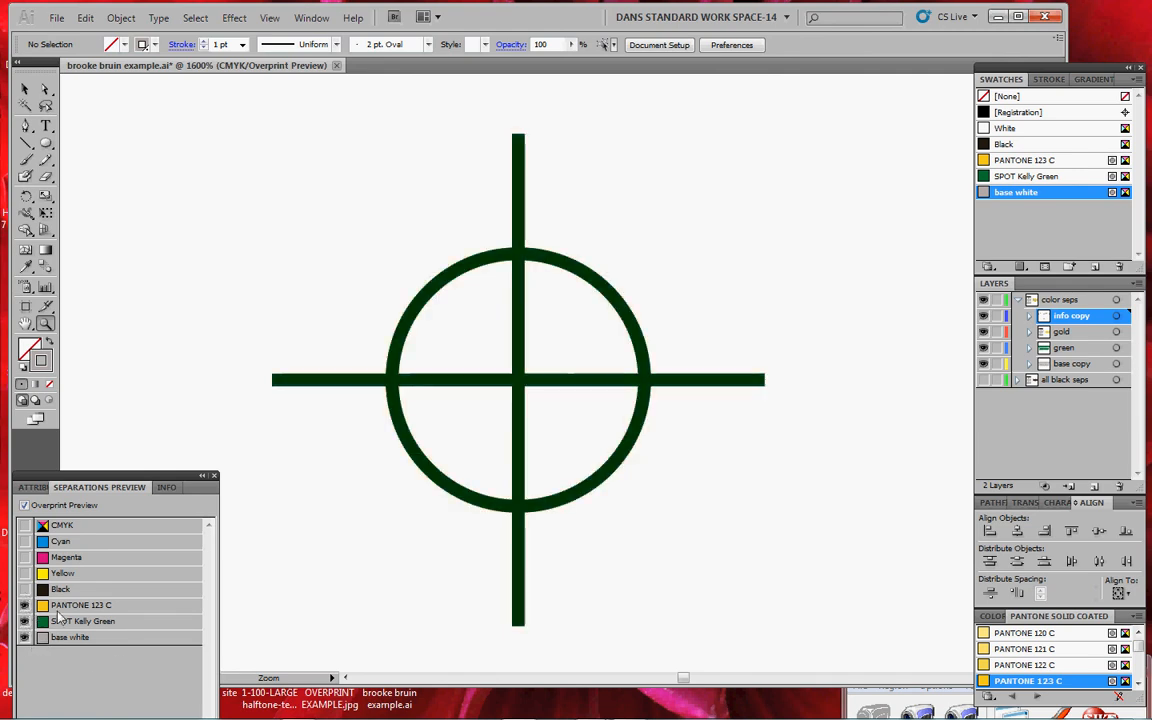
Step: Delete the stacked gold, green and base white registration marks above the word BROOKE
alt+click(373, 493)
alt+click(375, 493)
alt+click(560, 478)
alt+click(566, 473)
alt+click(535, 483)
alt+click(542, 471)
drag(625, 435, 428, 451)
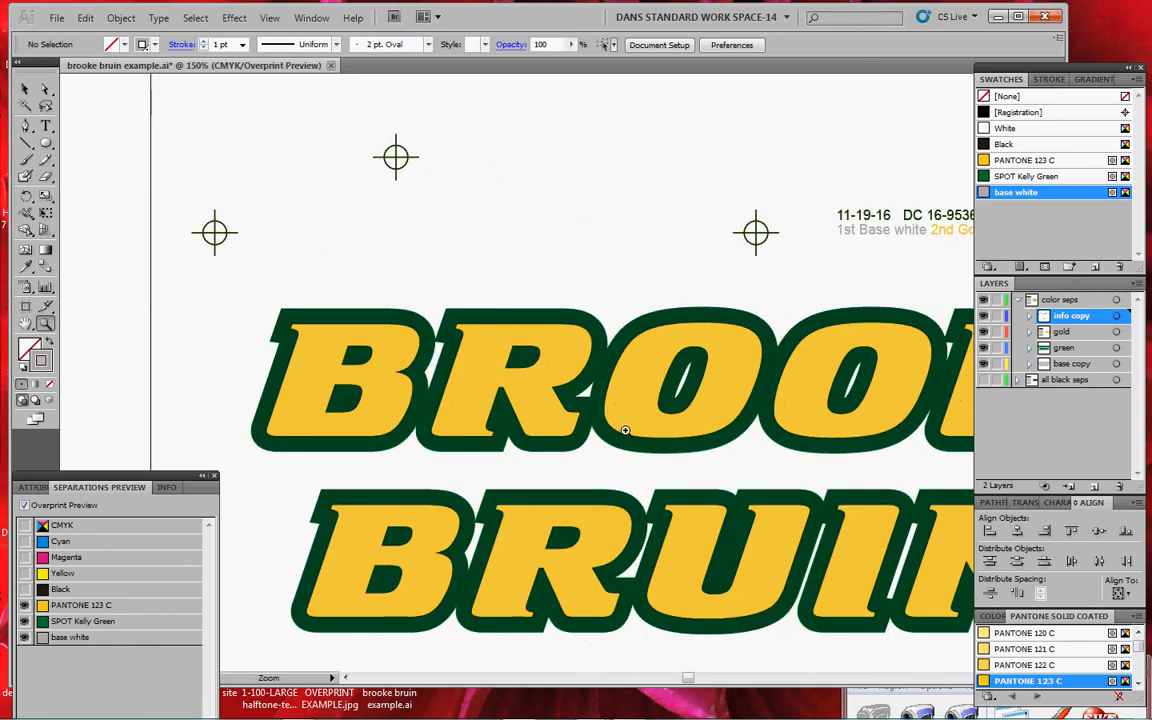
alt+click(647, 422)
drag(679, 414, 594, 427)
click(25, 89)
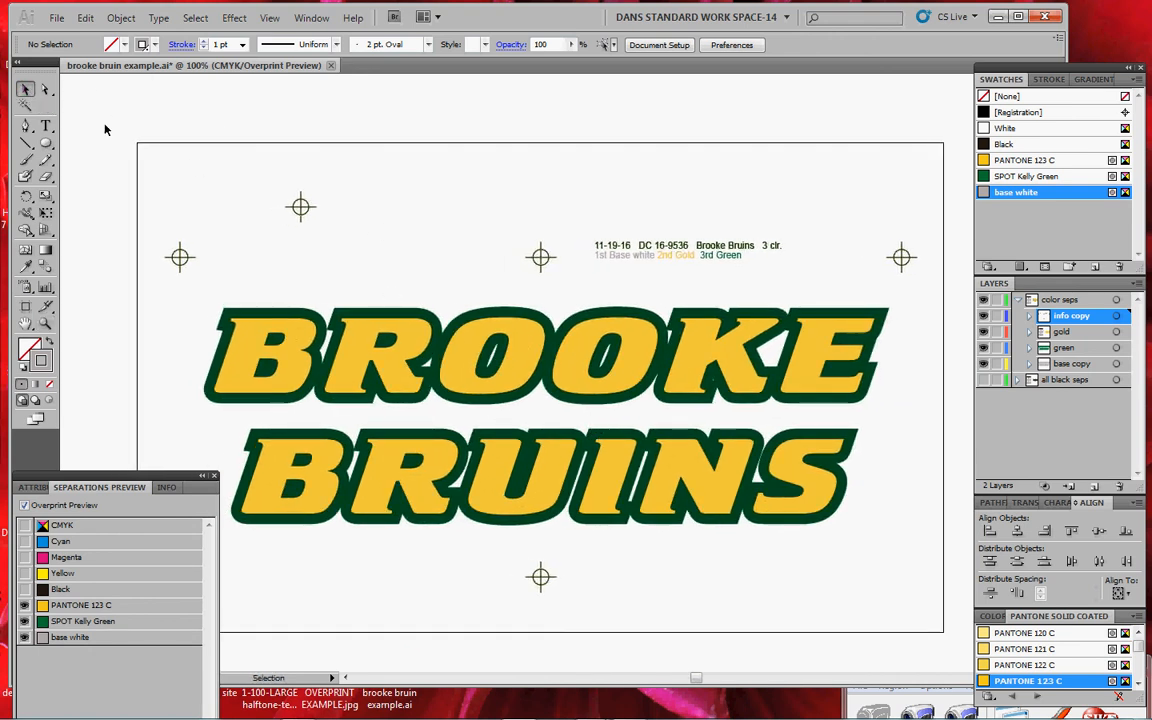
drag(291, 189, 356, 201)
click(360, 201)
click(318, 212)
drag(278, 190, 331, 225)
click(331, 225)
key(space)
drag(400, 299, 440, 337)
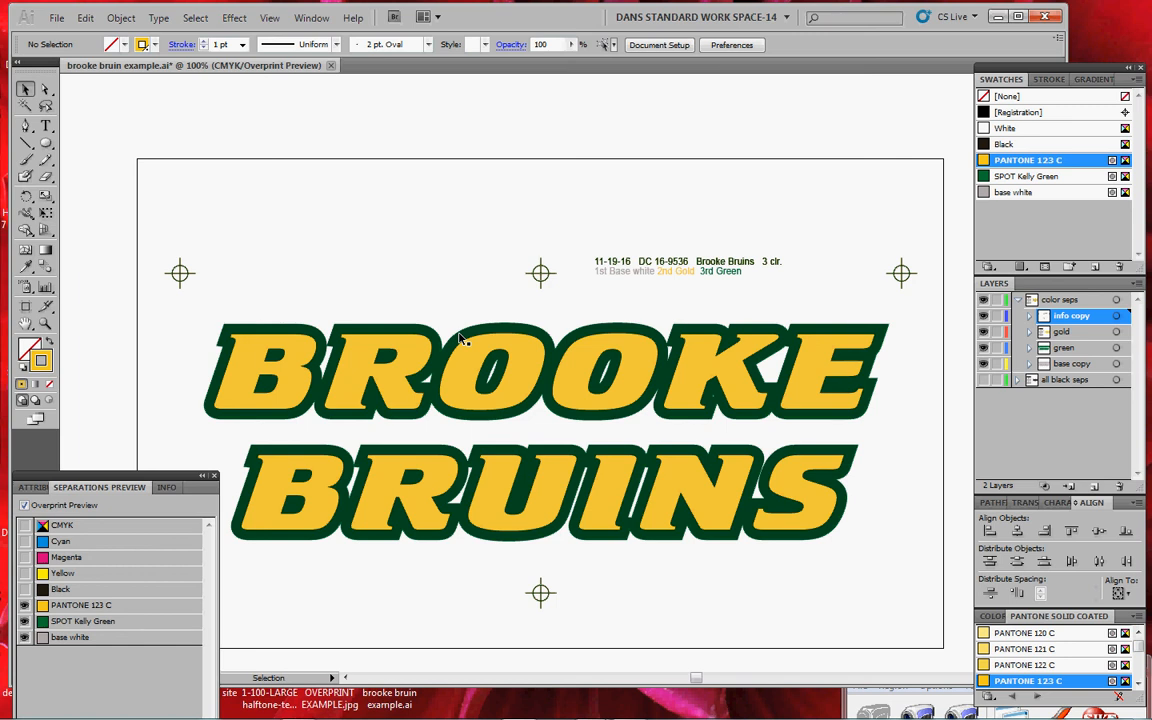
Step: Display the object attributes with the overprint options
click(33, 487)
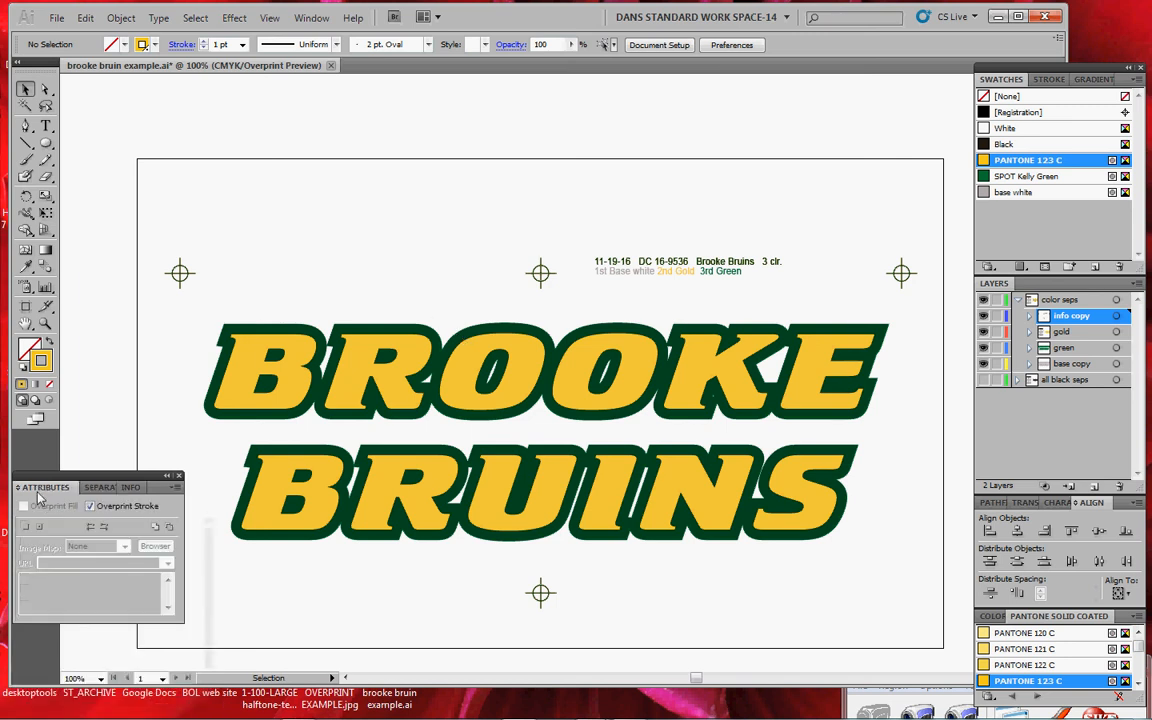